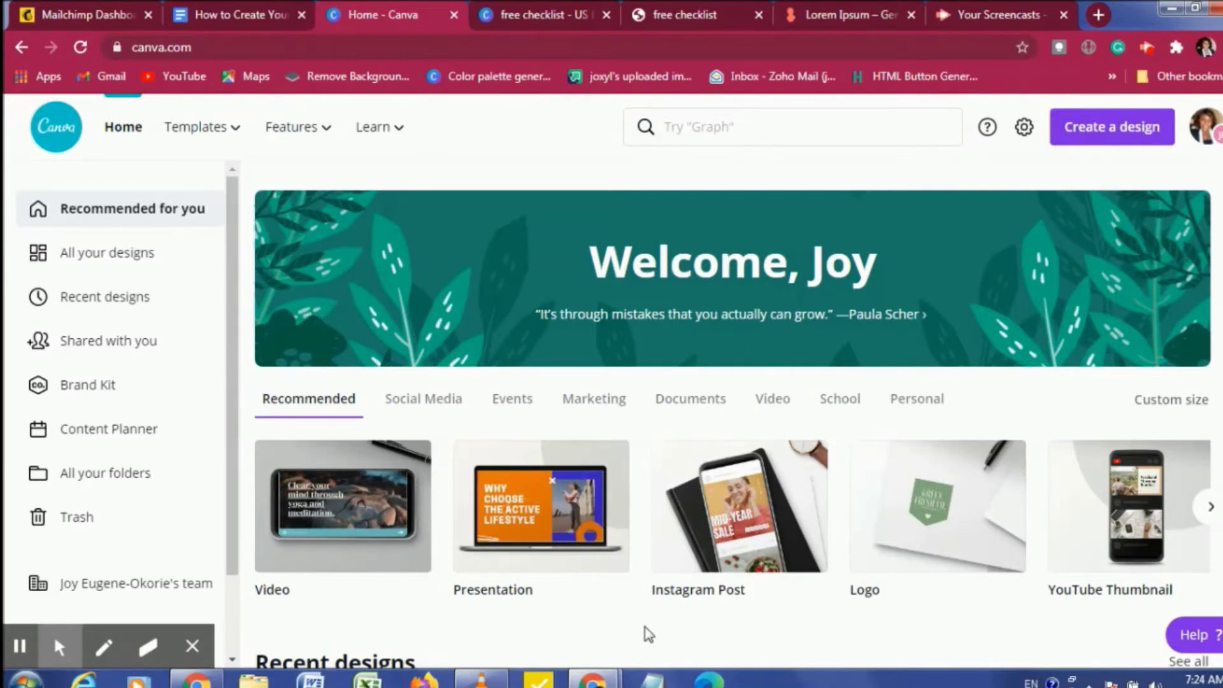
Page through the recommended design types carousel and return to its first set.
{"action": "scroll", "coordinate": [649, 634], "scroll_direction": "down", "scroll_amount": 7}
{"action": "scroll", "coordinate": [648, 633], "scroll_direction": "up", "scroll_amount": 7}
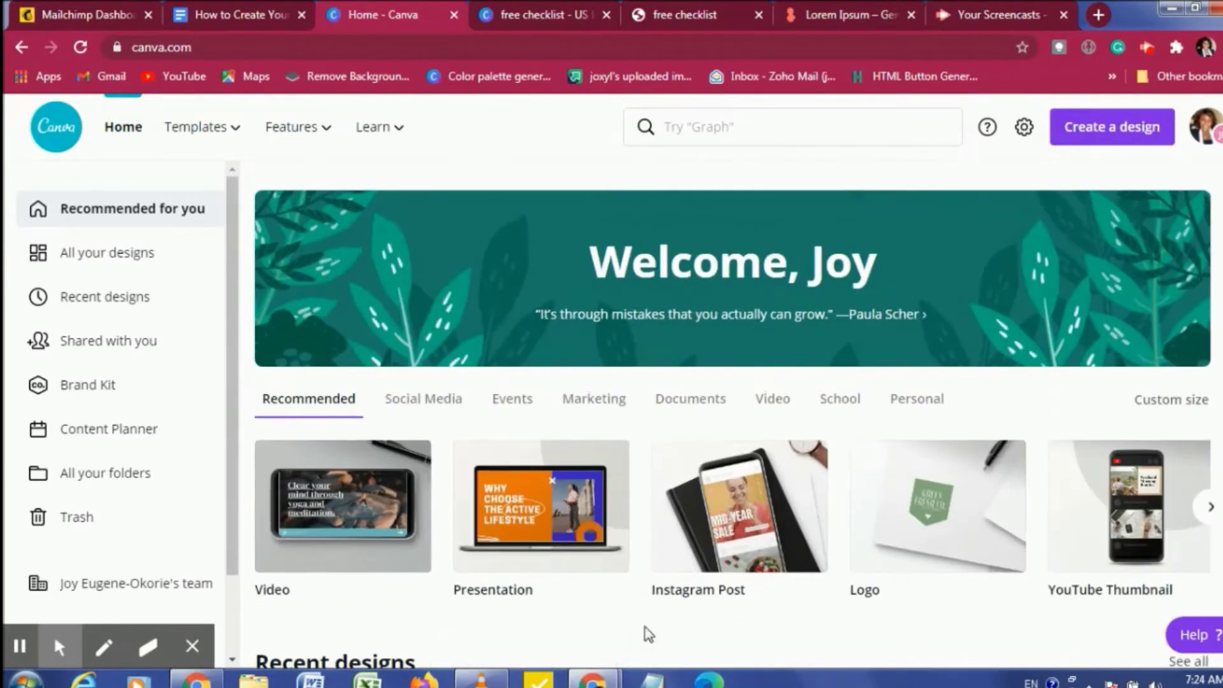
{"action": "left_click", "coordinate": [1211, 508]}
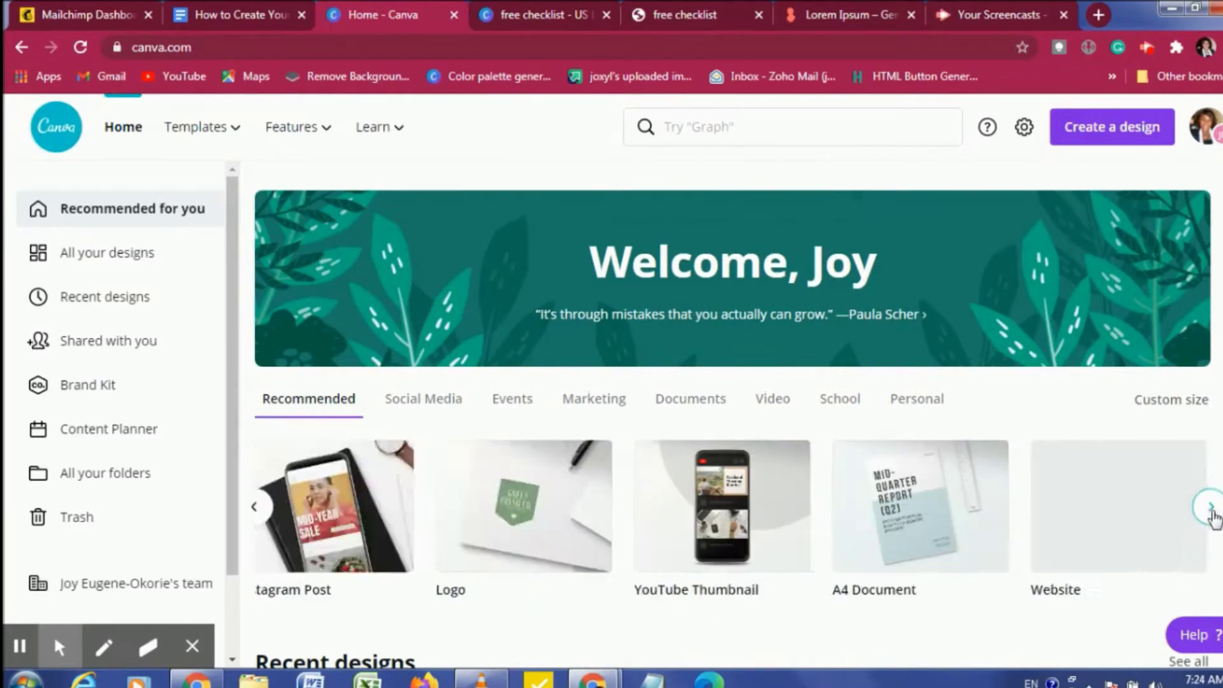
{"action": "left_click", "coordinate": [1210, 508]}
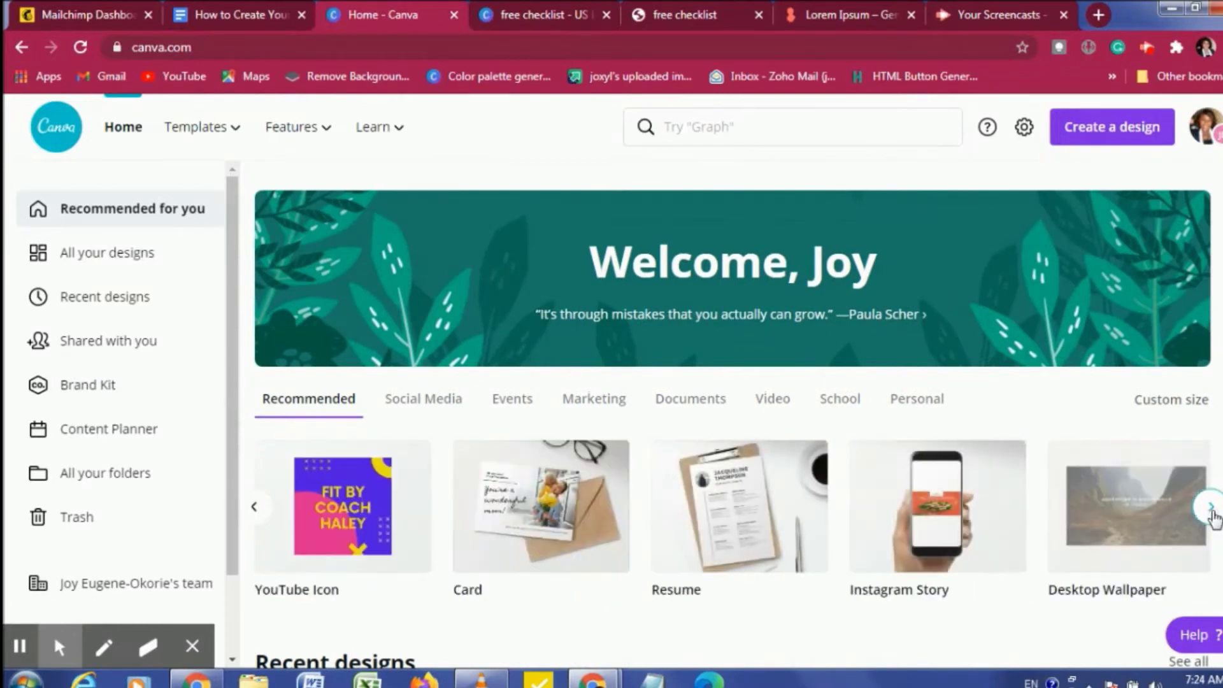
{"action": "left_click", "coordinate": [1212, 515]}
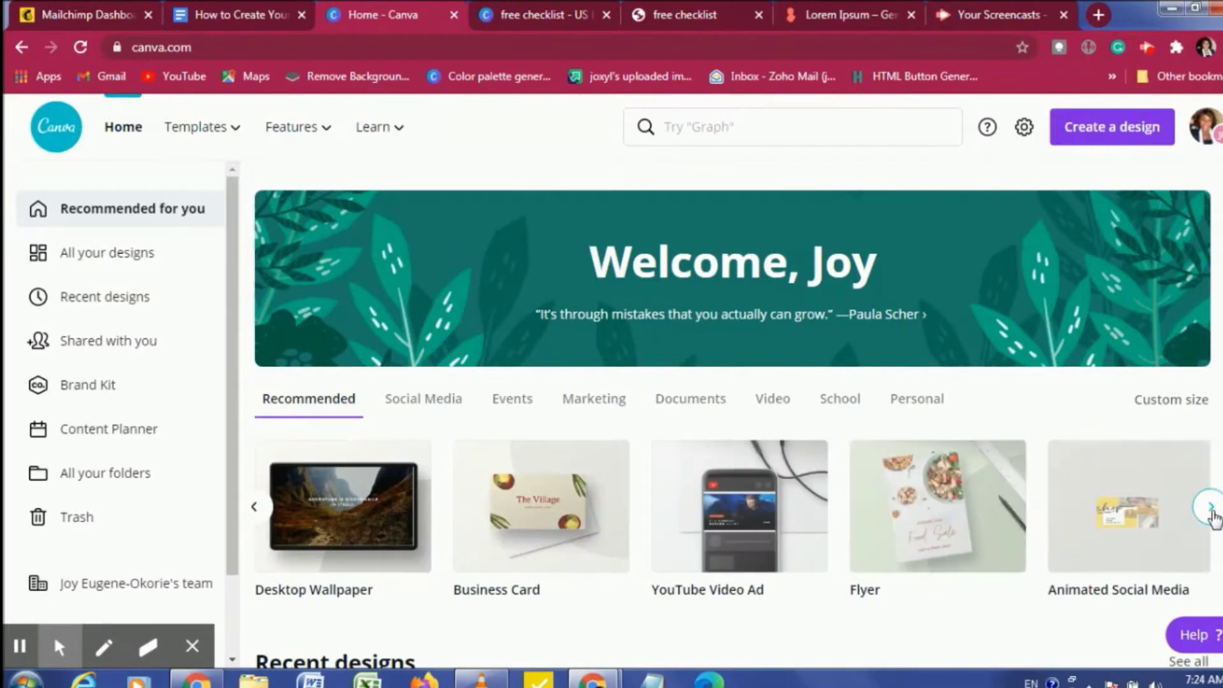
{"action": "left_click", "coordinate": [252, 520]}
{"action": "left_click", "coordinate": [252, 520]}
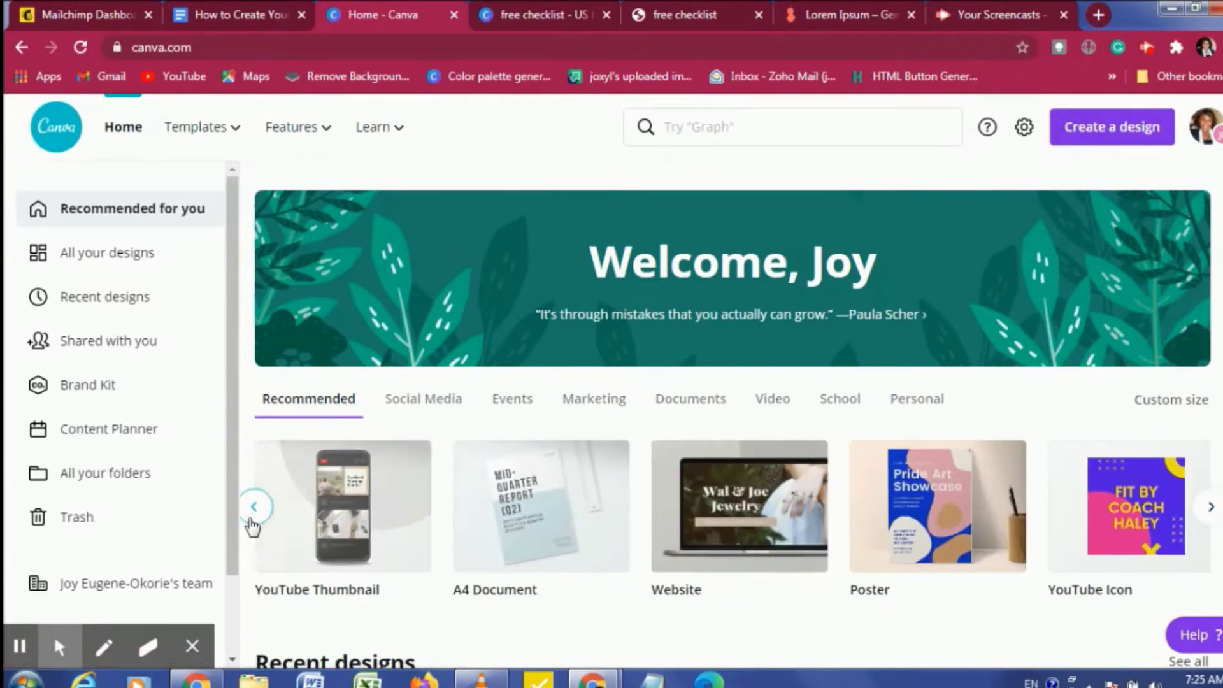
{"action": "left_click", "coordinate": [254, 510]}
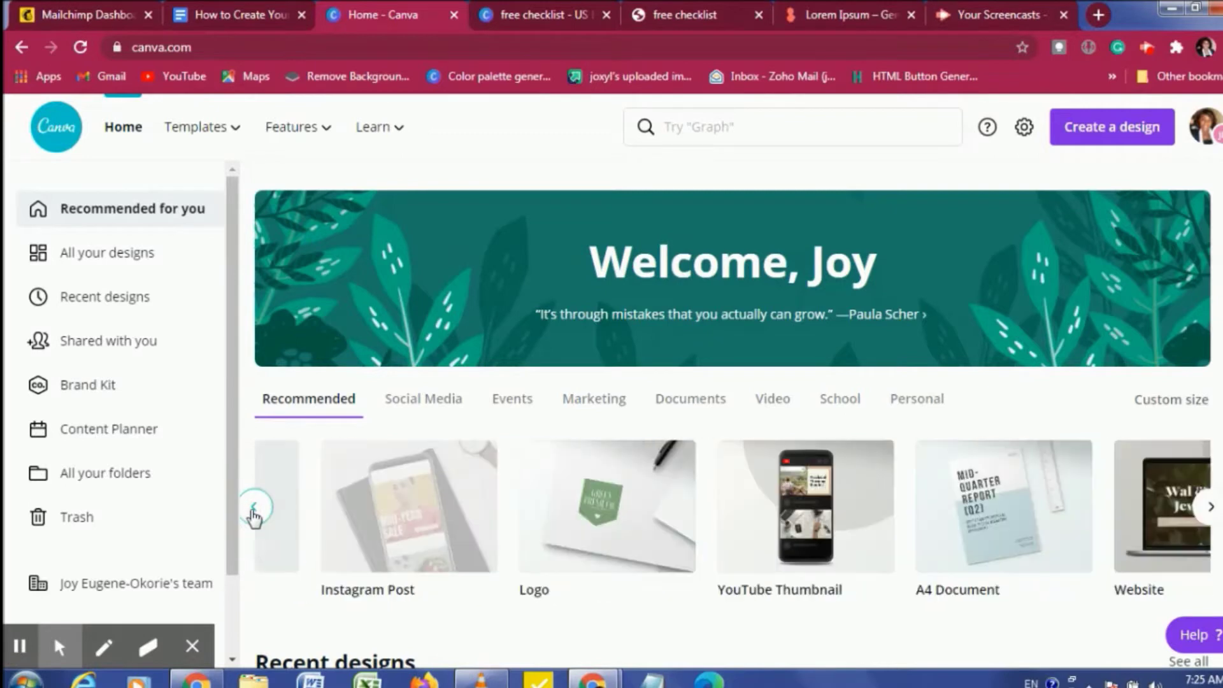
{"action": "left_click", "coordinate": [254, 510]}
{"action": "left_click", "coordinate": [254, 509]}
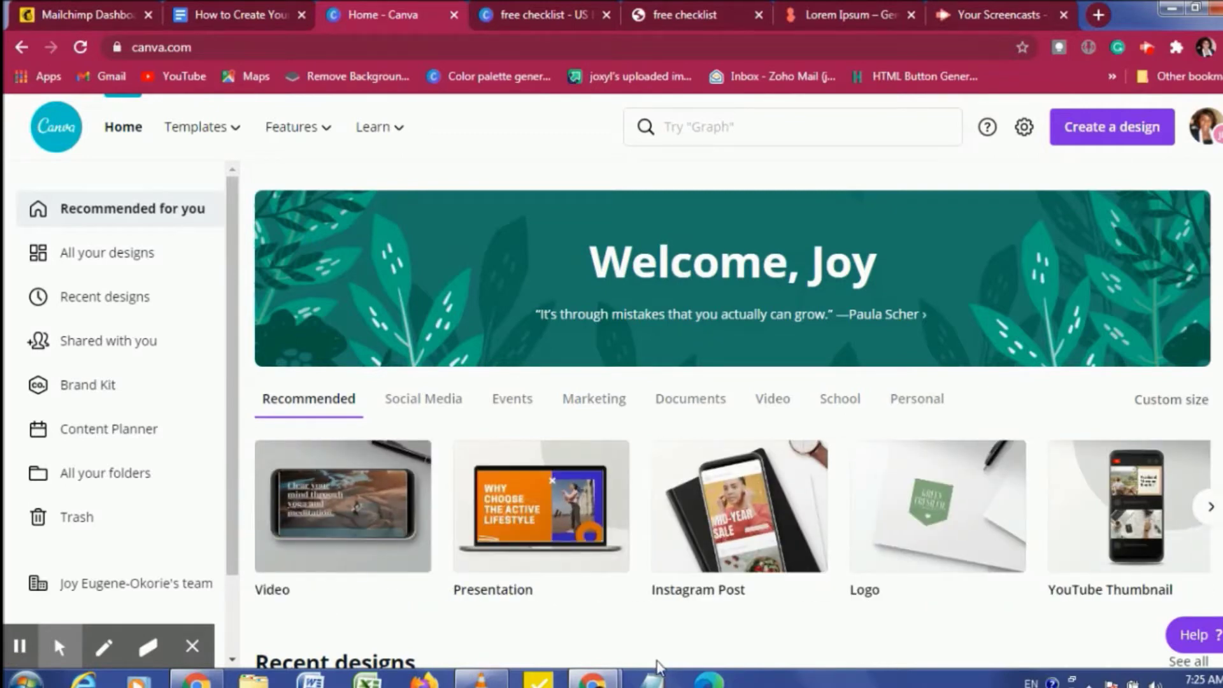
Open the Create a design menu from the top right of the Canva home page.
{"action": "scroll", "coordinate": [712, 570], "scroll_direction": "down", "scroll_amount": 2}
{"action": "scroll", "coordinate": [710, 567], "scroll_direction": "down", "scroll_amount": 1}
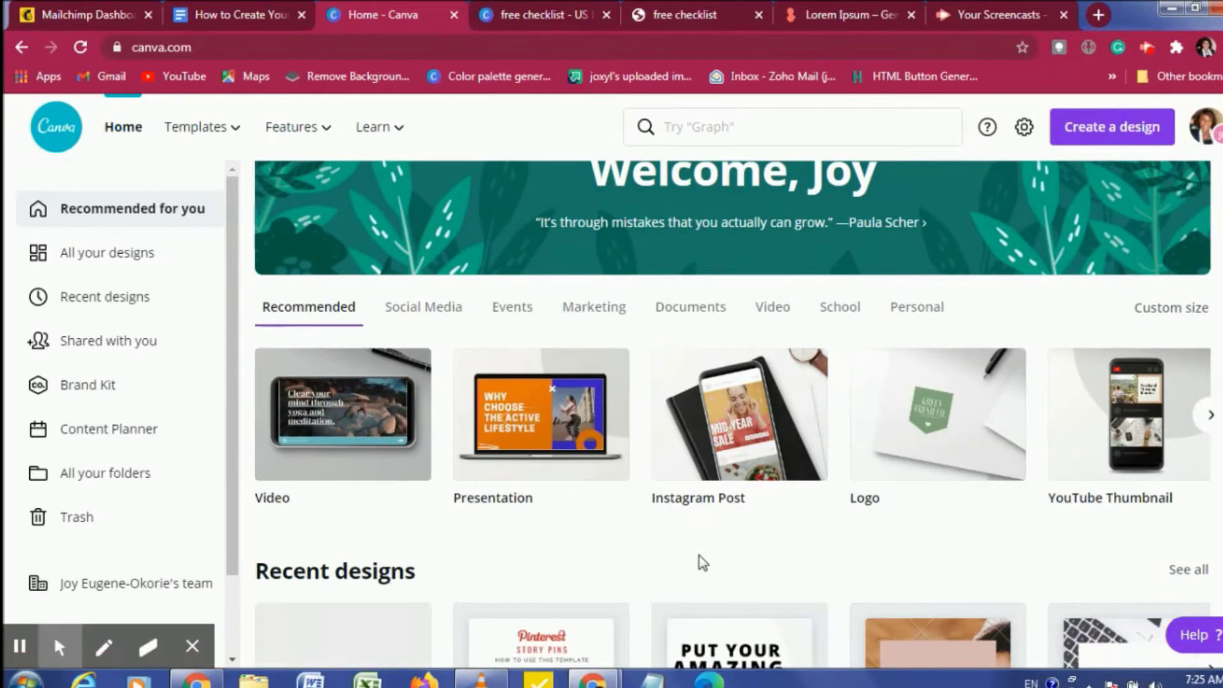
{"action": "scroll", "coordinate": [703, 562], "scroll_direction": "up", "scroll_amount": 1}
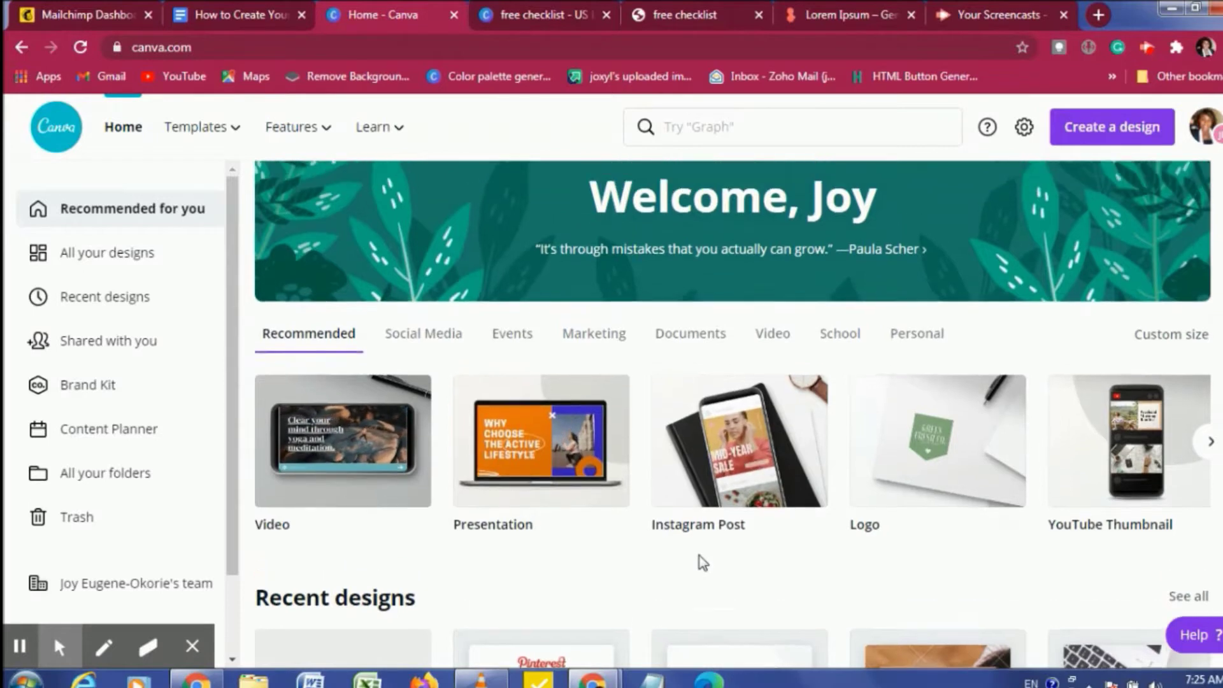
{"action": "scroll", "coordinate": [703, 564], "scroll_direction": "down", "scroll_amount": 1}
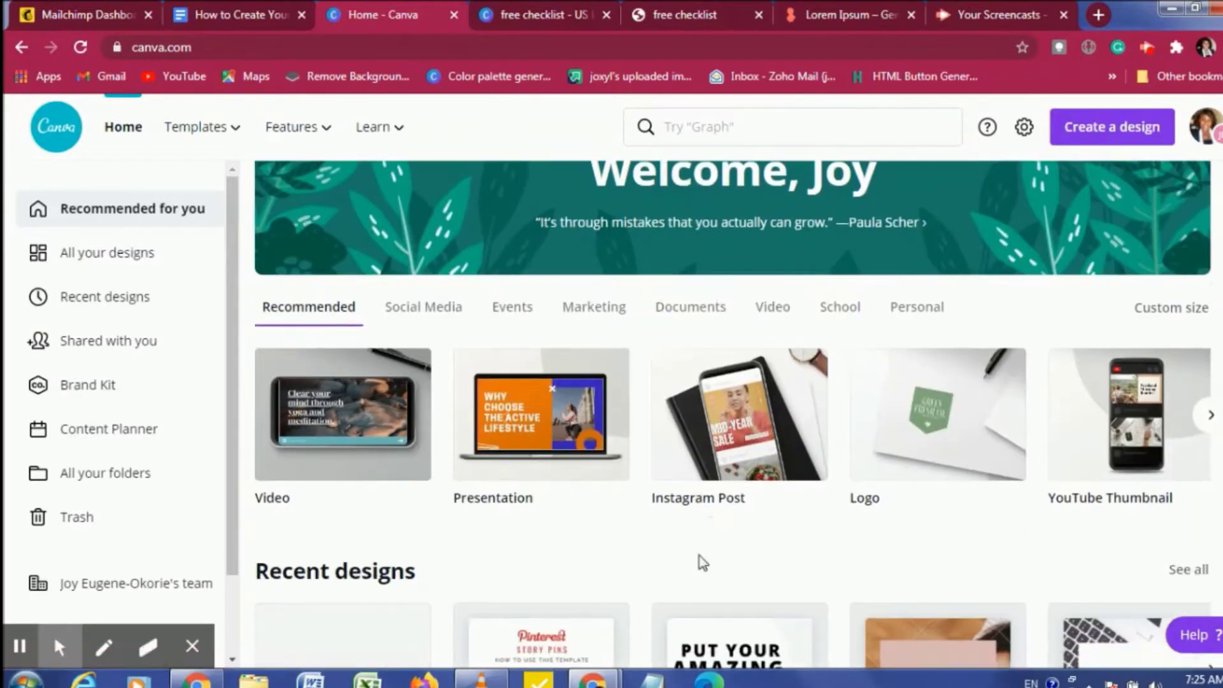
{"action": "scroll", "coordinate": [703, 562], "scroll_direction": "up", "scroll_amount": 1}
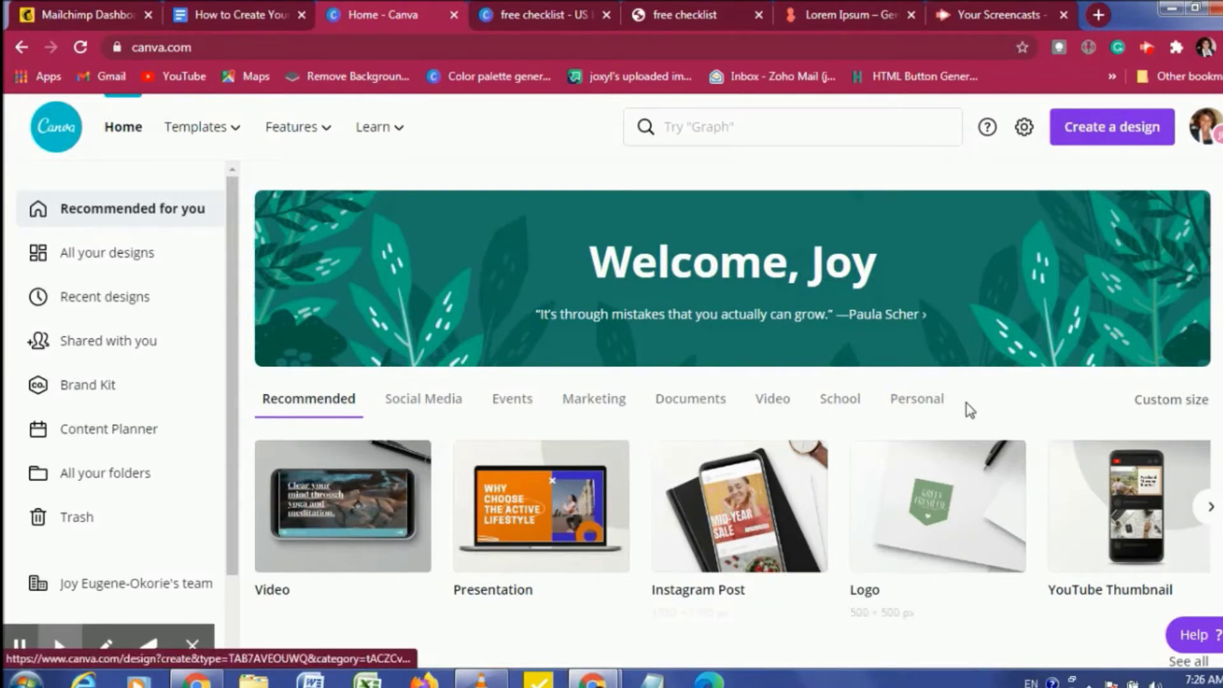
{"action": "left_click", "coordinate": [1101, 137]}
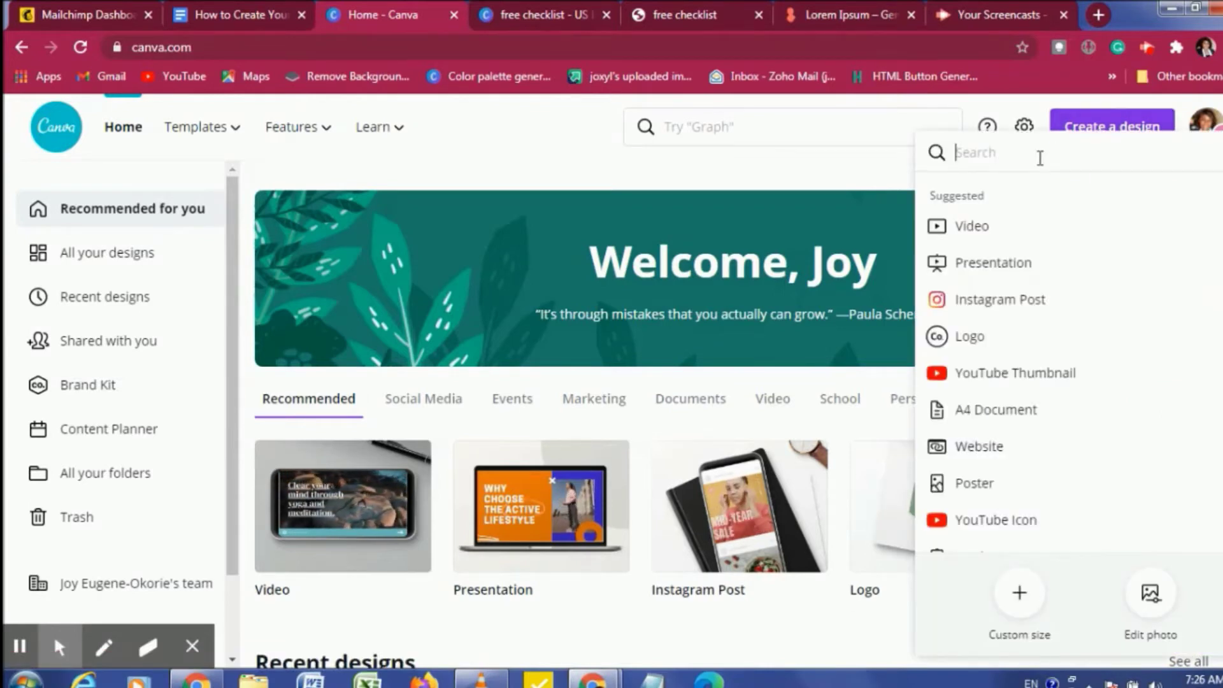
Search 'us letter' and start a blank US Letter Document design.
{"action": "type", "text": "us letter"}
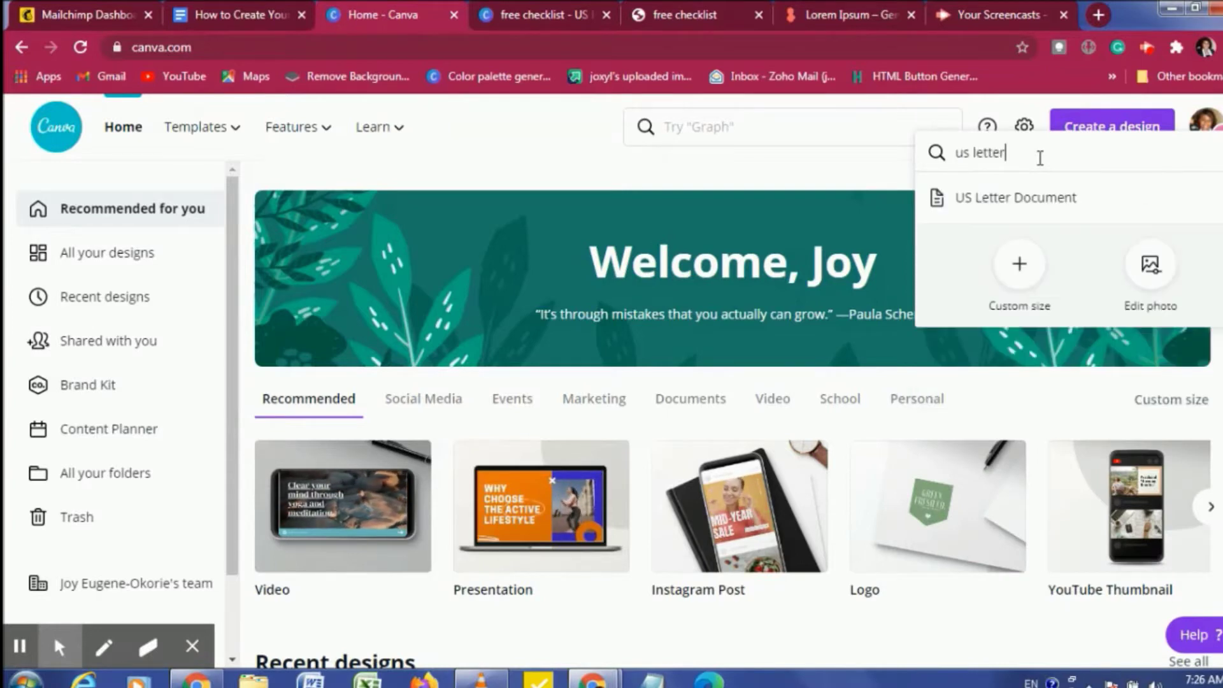
{"action": "left_click", "coordinate": [1032, 200]}
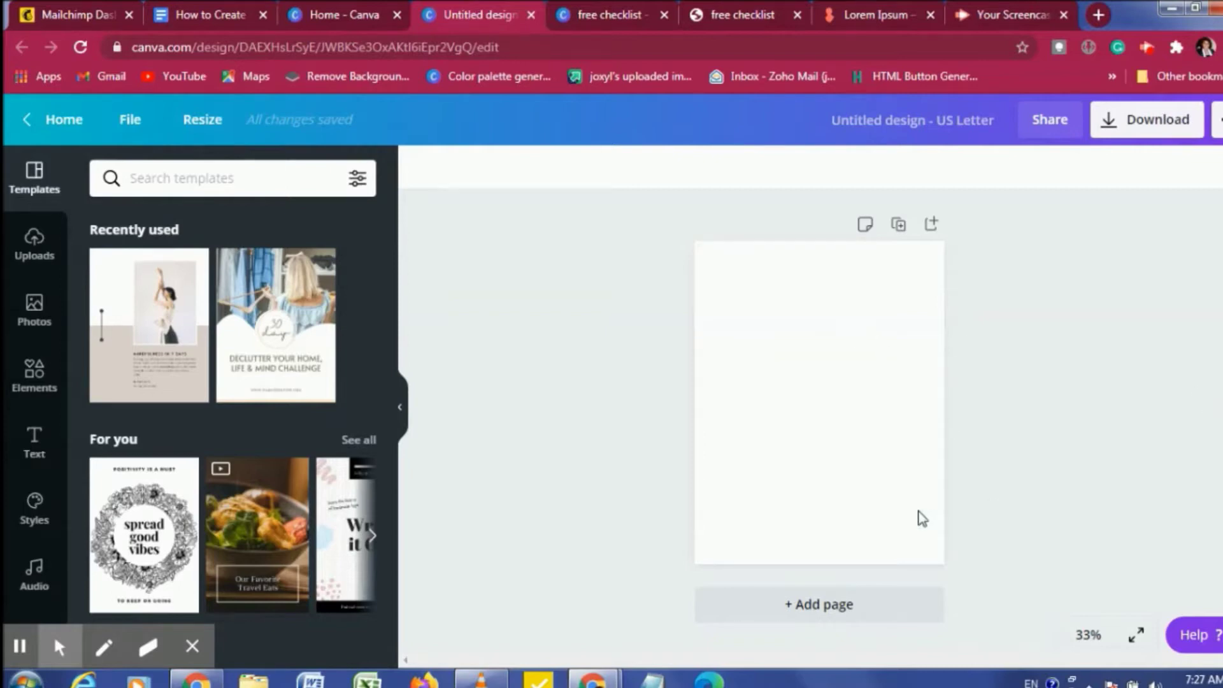
Change the design title from 'Untitled design' to 'free checklist'.
{"action": "mouse_move", "coordinate": [220, 628]}
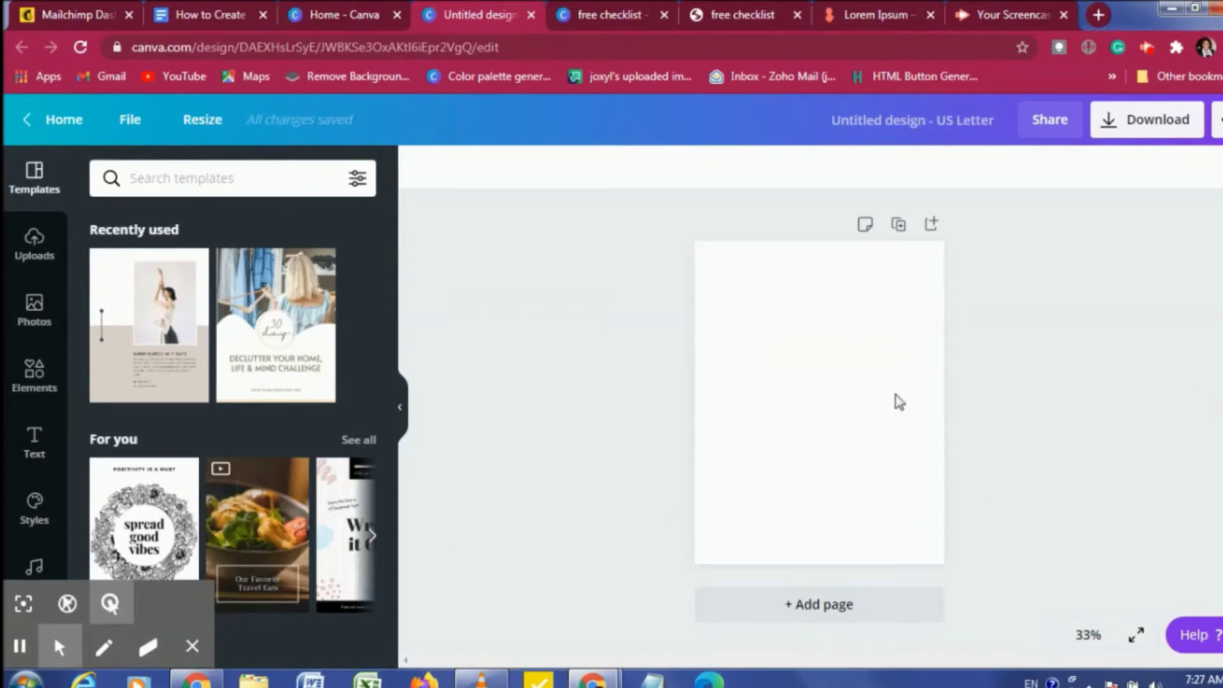
{"action": "left_click", "coordinate": [911, 120]}
{"action": "key", "text": "BackSpace"}
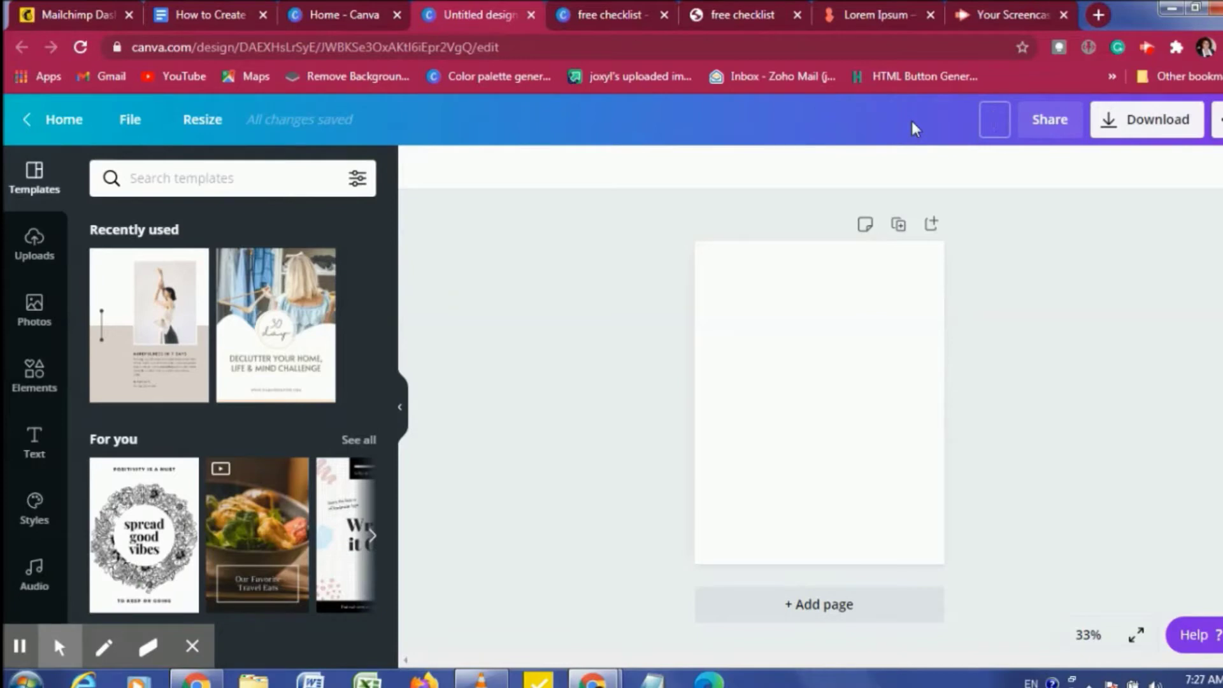
{"action": "type", "text": "free checkl"}
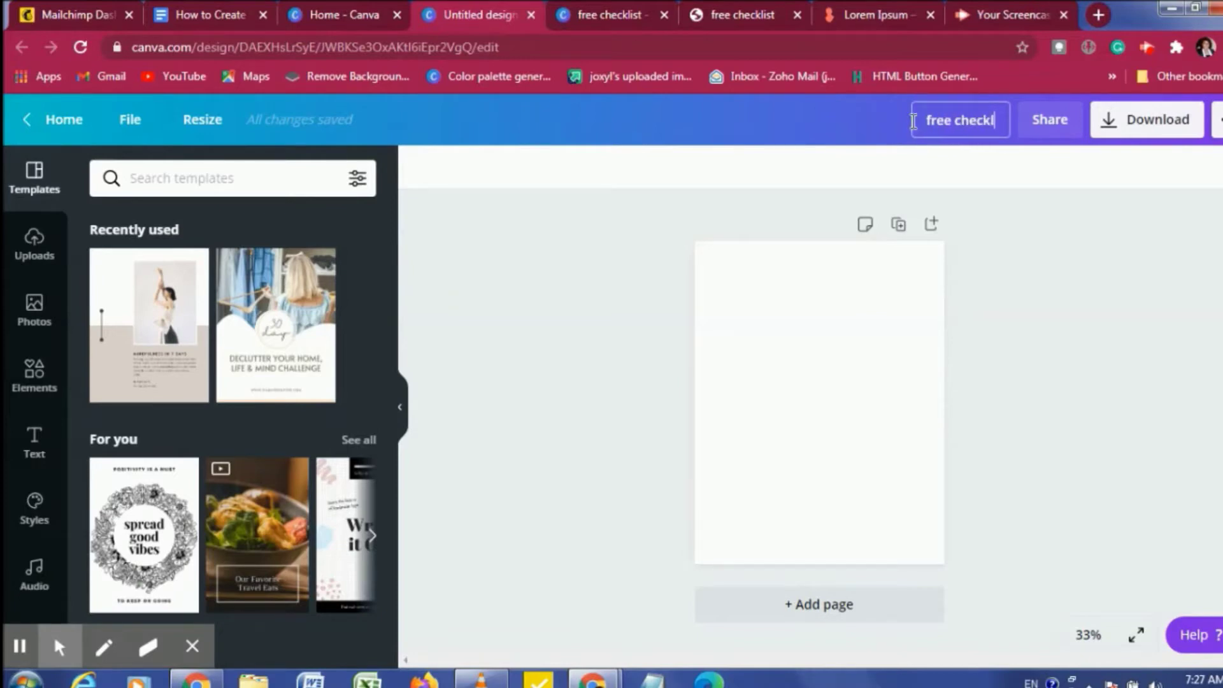
{"action": "type", "text": "ist"}
{"action": "left_click", "coordinate": [920, 169]}
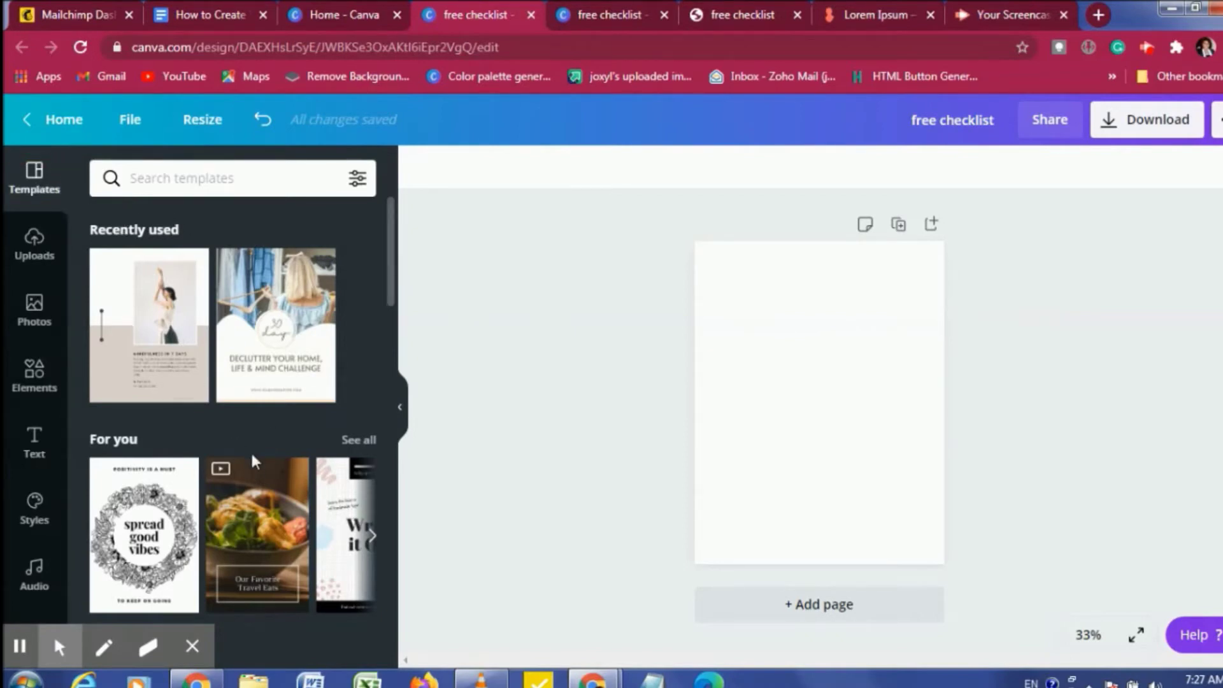
Find the orange 'This Way To' template in the Templates panel and apply it to the page.
{"action": "scroll", "coordinate": [251, 453], "scroll_direction": "down", "scroll_amount": 12}
{"action": "scroll", "coordinate": [254, 462], "scroll_direction": "down", "scroll_amount": 7}
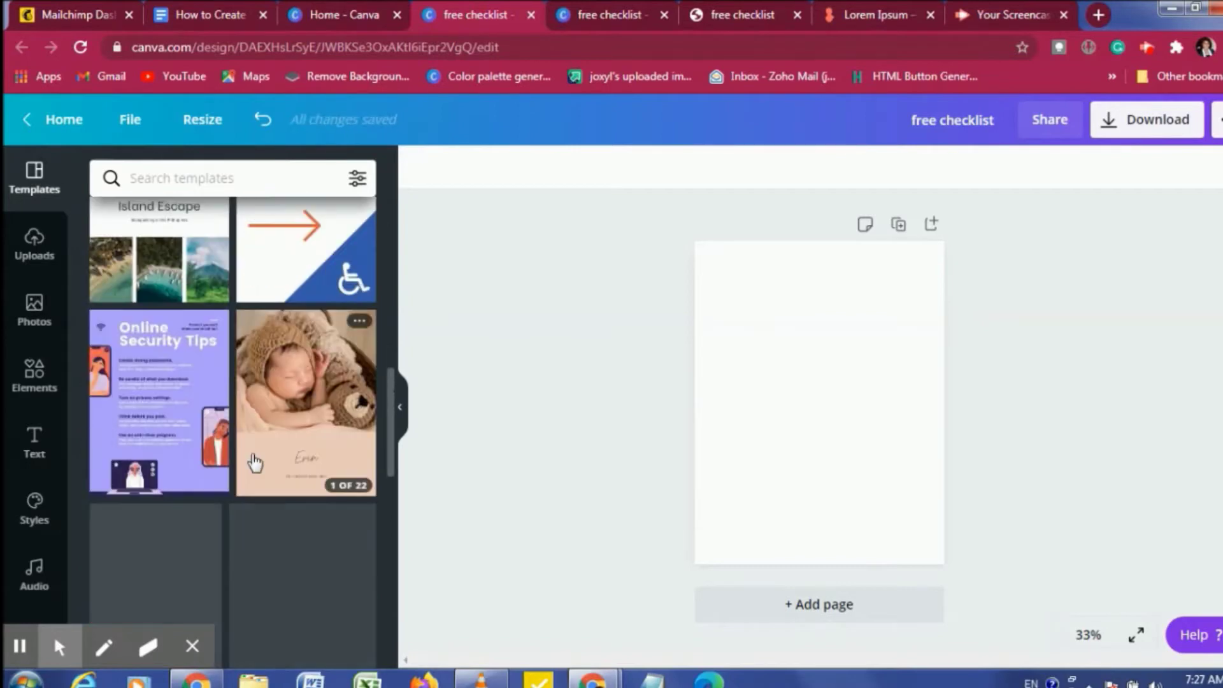
{"action": "scroll", "coordinate": [255, 462], "scroll_direction": "down", "scroll_amount": 8}
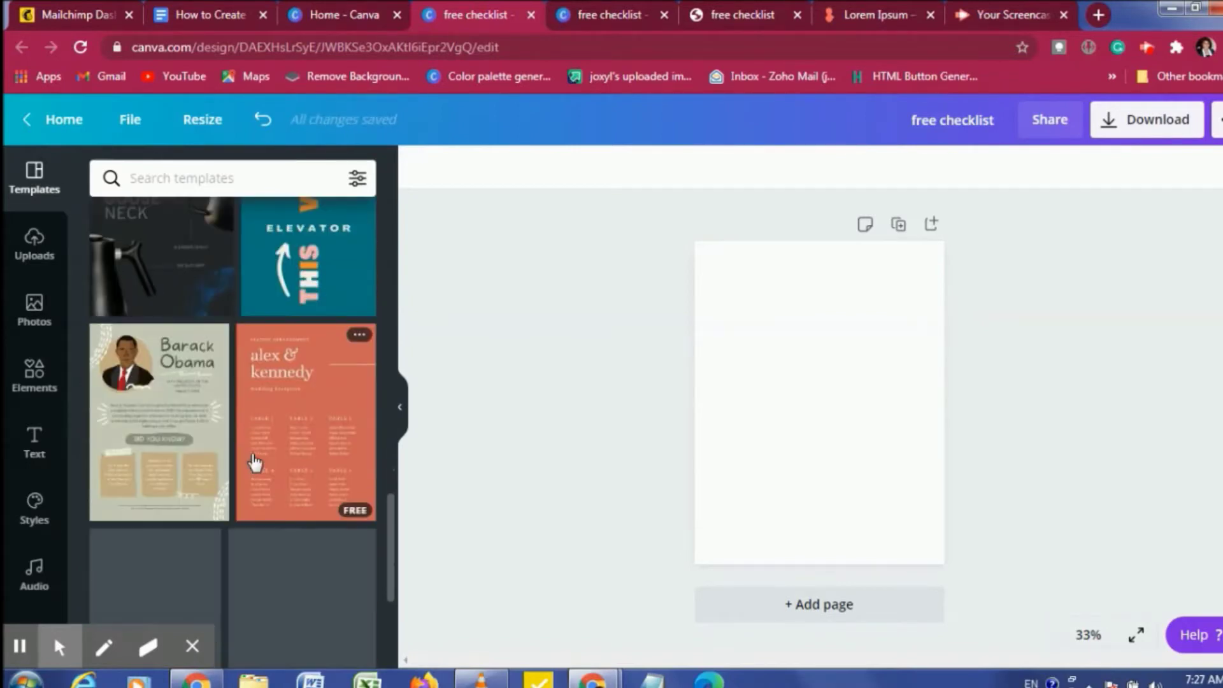
{"action": "scroll", "coordinate": [254, 462], "scroll_direction": "down", "scroll_amount": 8}
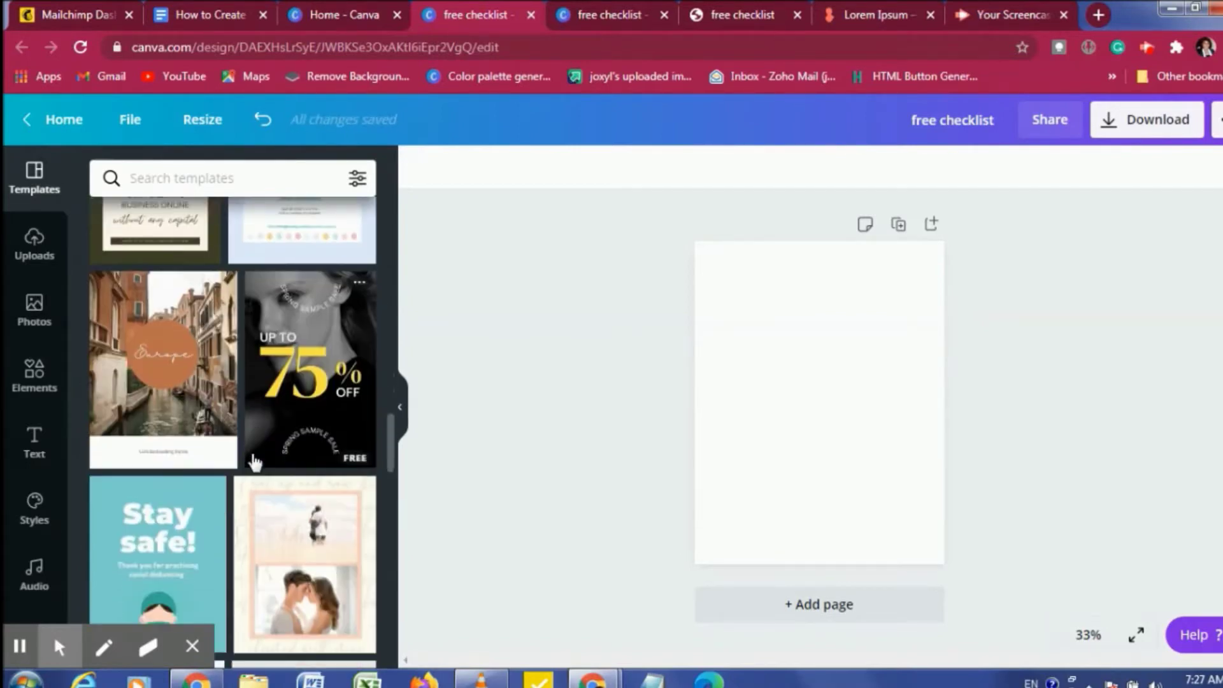
{"action": "scroll", "coordinate": [255, 462], "scroll_direction": "down", "scroll_amount": 7}
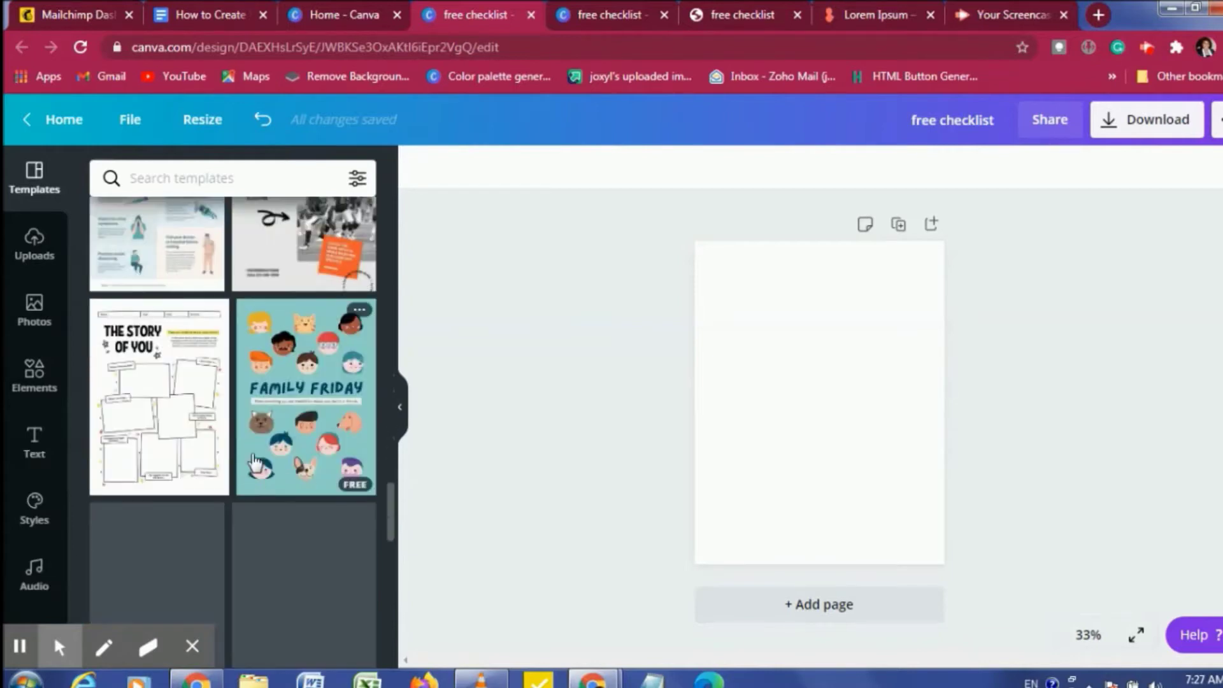
{"action": "scroll", "coordinate": [255, 462], "scroll_direction": "down", "scroll_amount": 3}
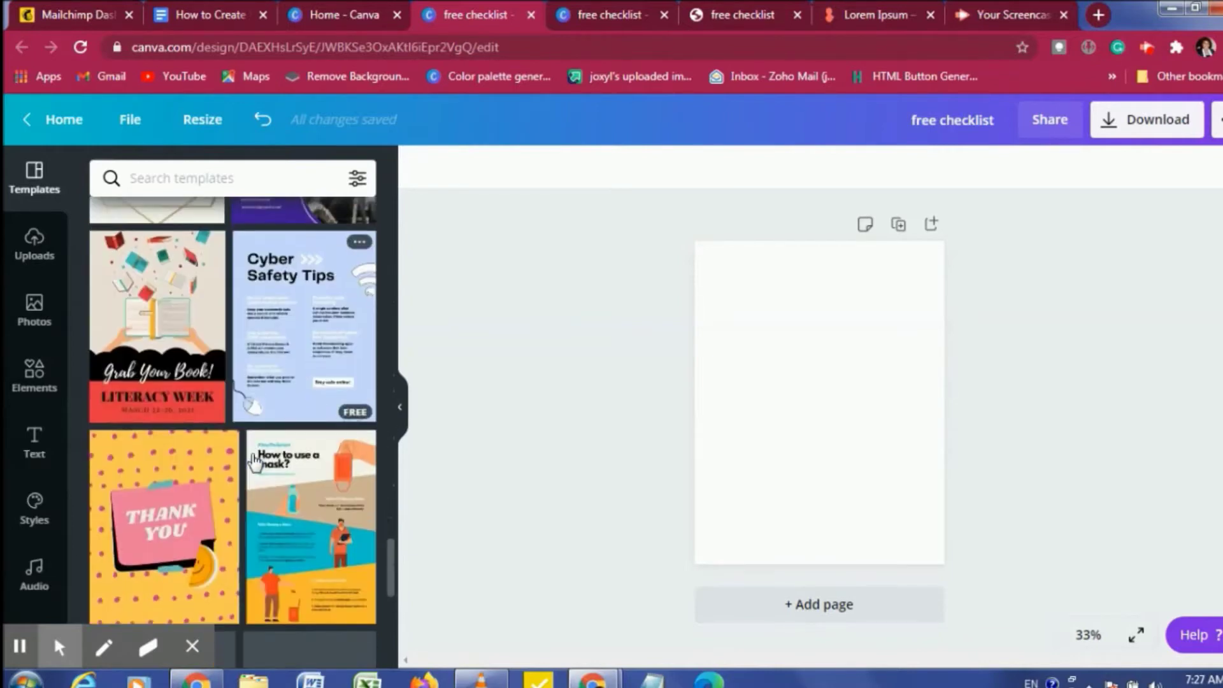
{"action": "scroll", "coordinate": [255, 462], "scroll_direction": "up", "scroll_amount": 4}
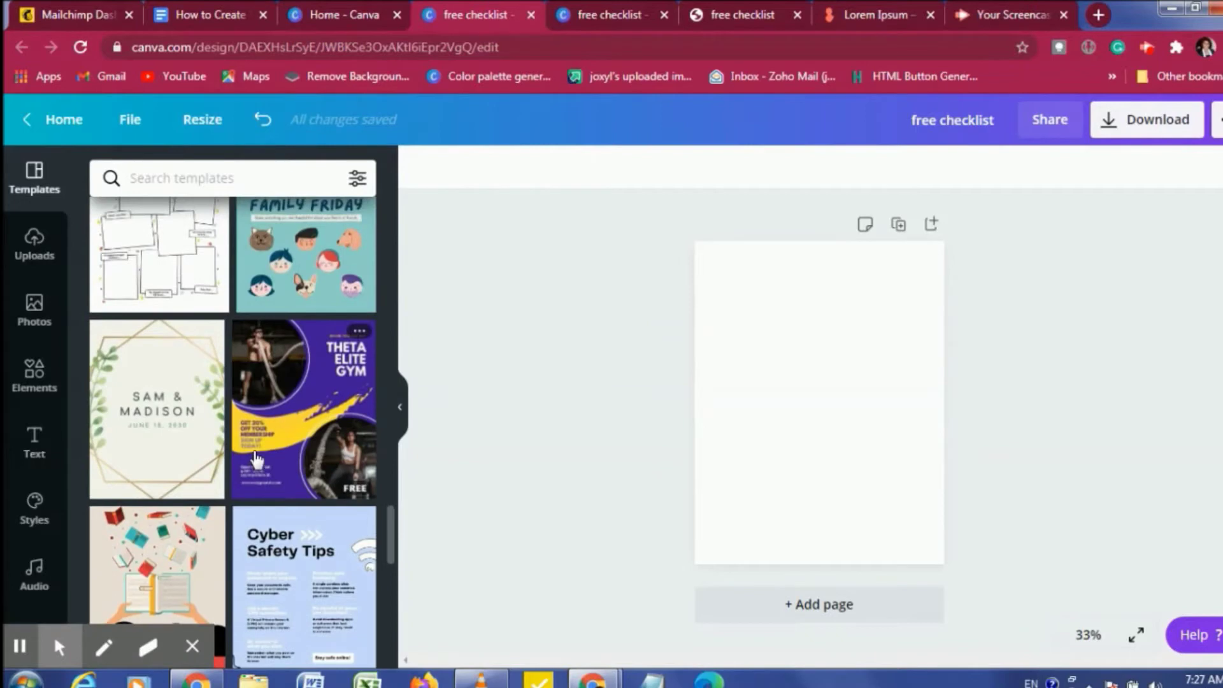
{"action": "scroll", "coordinate": [256, 459], "scroll_direction": "up", "scroll_amount": 6}
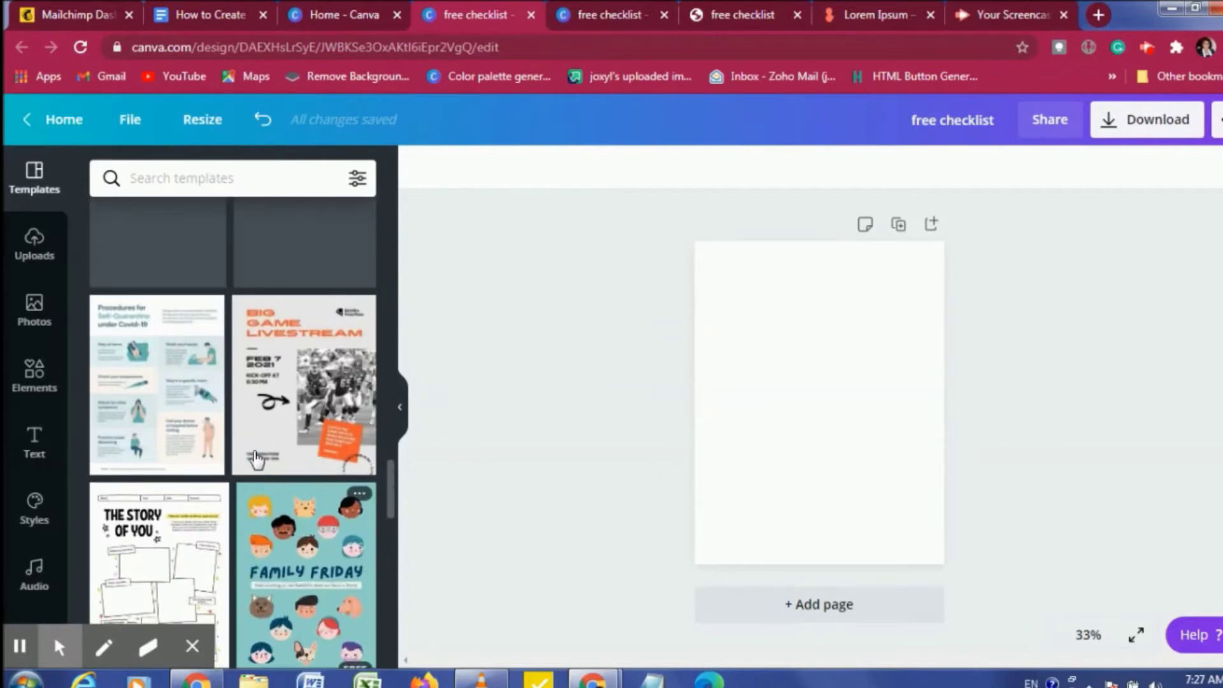
{"action": "scroll", "coordinate": [256, 458], "scroll_direction": "up", "scroll_amount": 1}
{"action": "scroll", "coordinate": [256, 458], "scroll_direction": "down", "scroll_amount": 6}
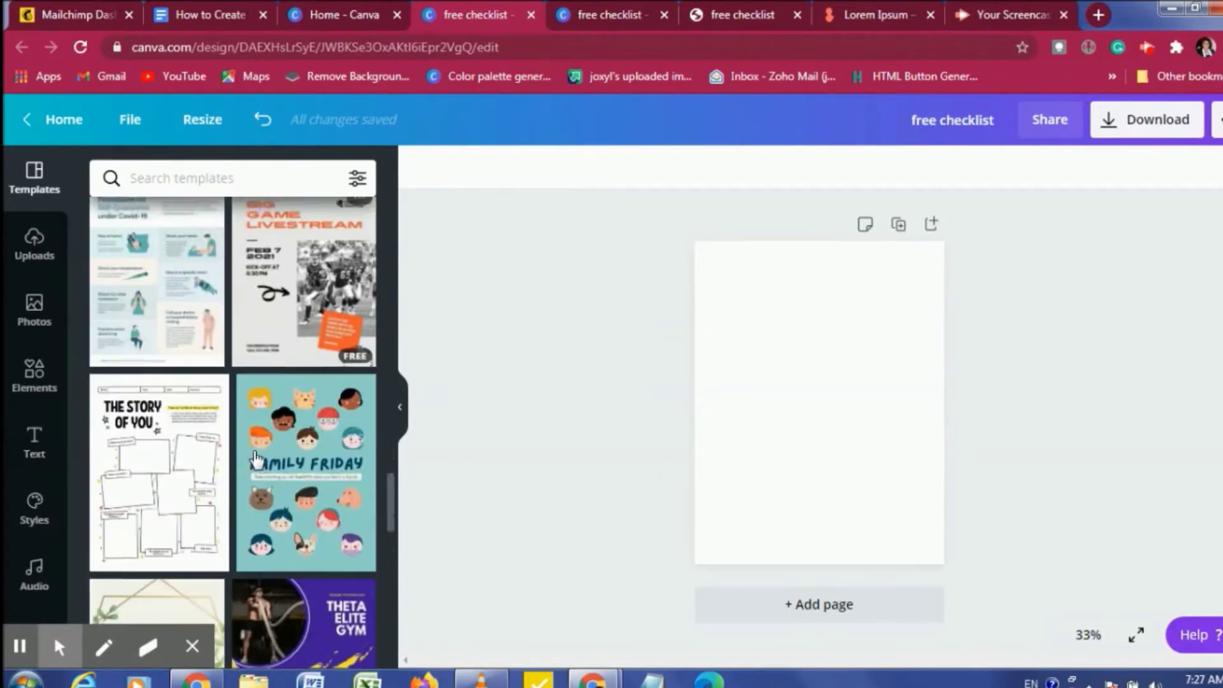
{"action": "scroll", "coordinate": [256, 458], "scroll_direction": "down", "scroll_amount": 4}
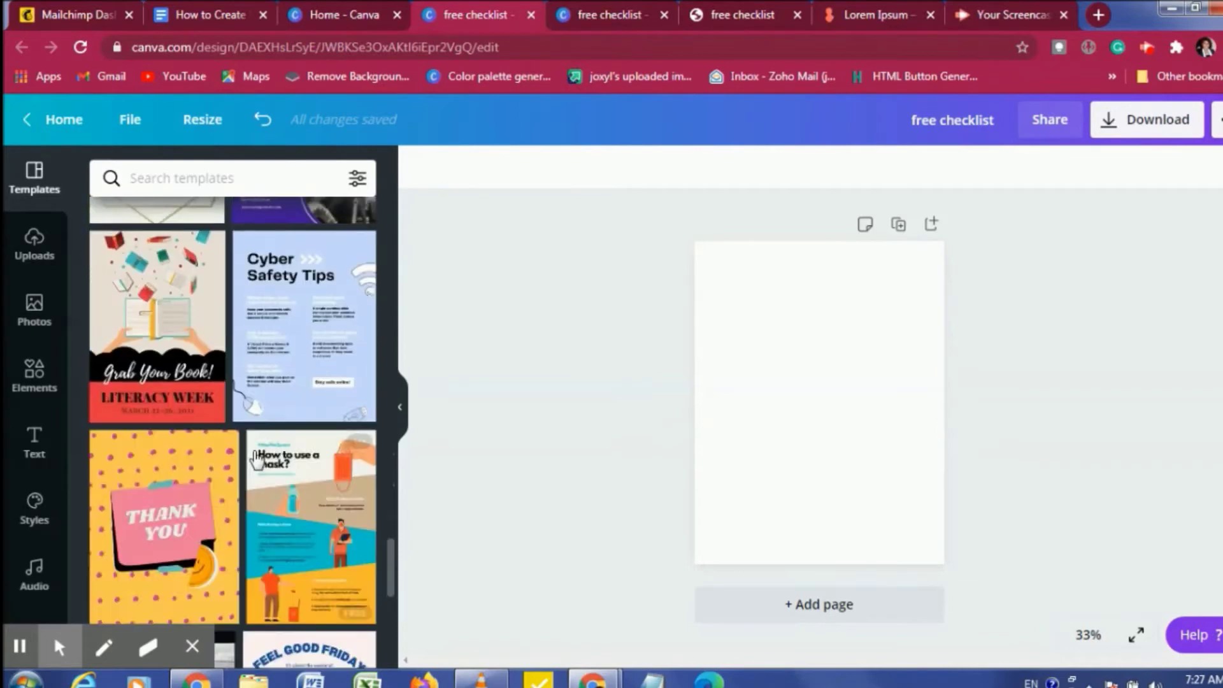
{"action": "scroll", "coordinate": [256, 459], "scroll_direction": "down", "scroll_amount": 5}
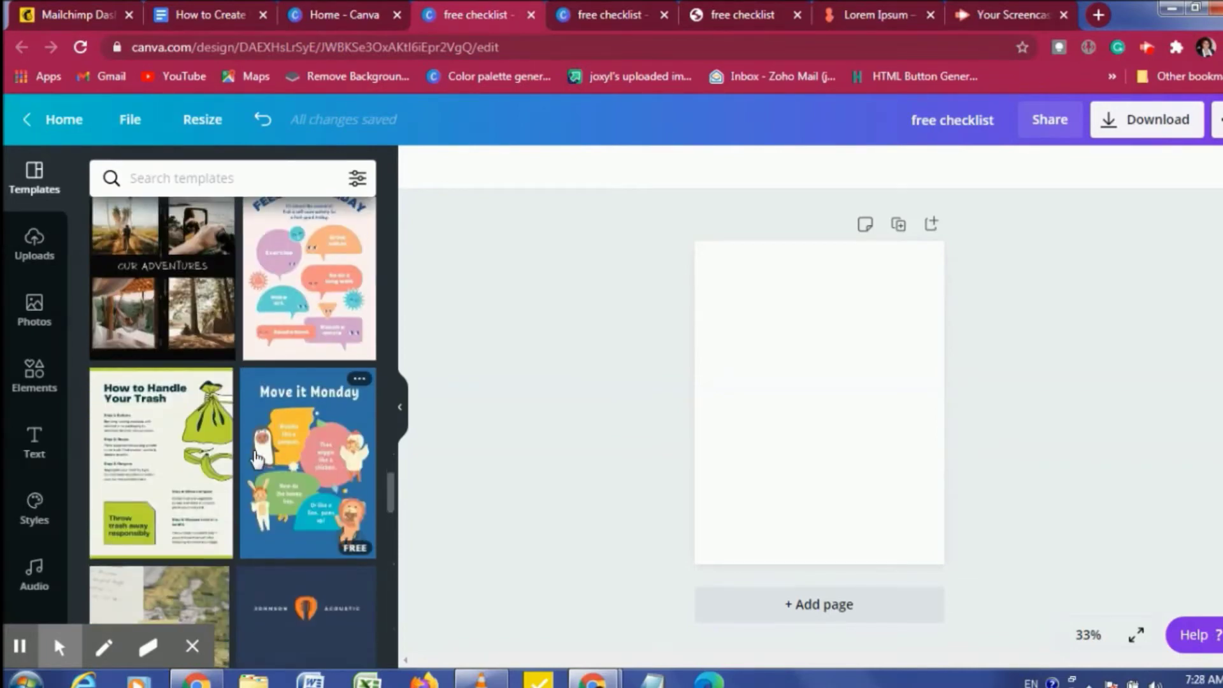
{"action": "scroll", "coordinate": [256, 457], "scroll_direction": "down", "scroll_amount": 1}
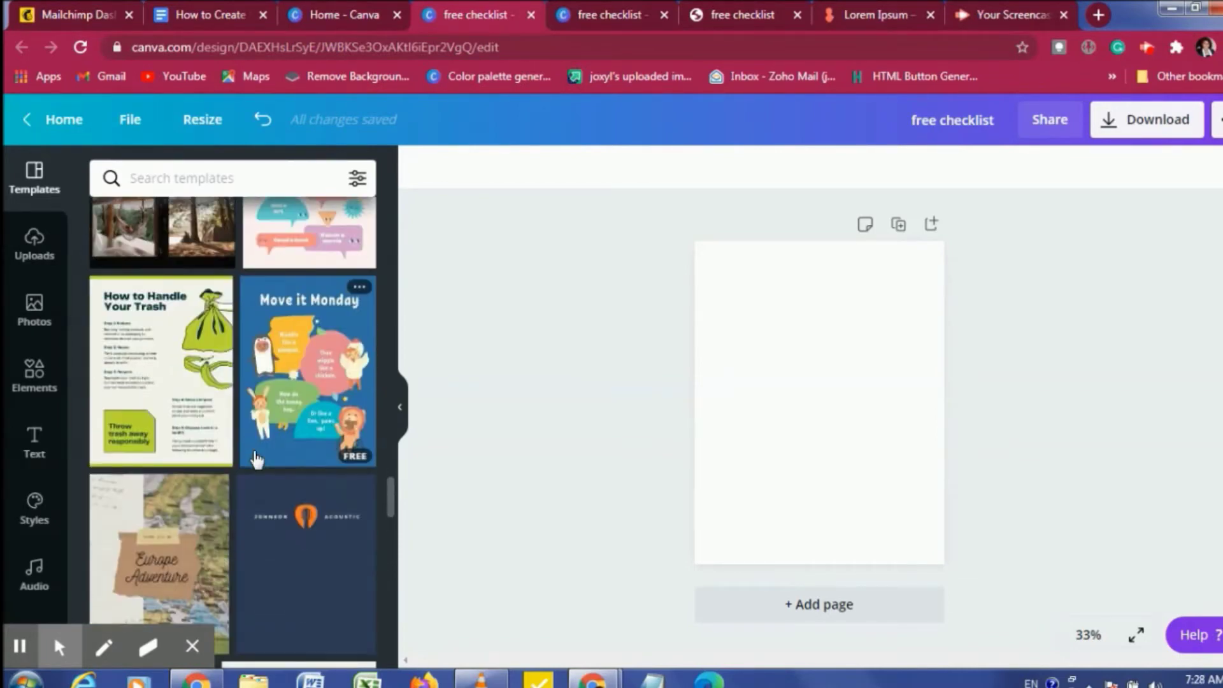
{"action": "scroll", "coordinate": [256, 459], "scroll_direction": "down", "scroll_amount": 2}
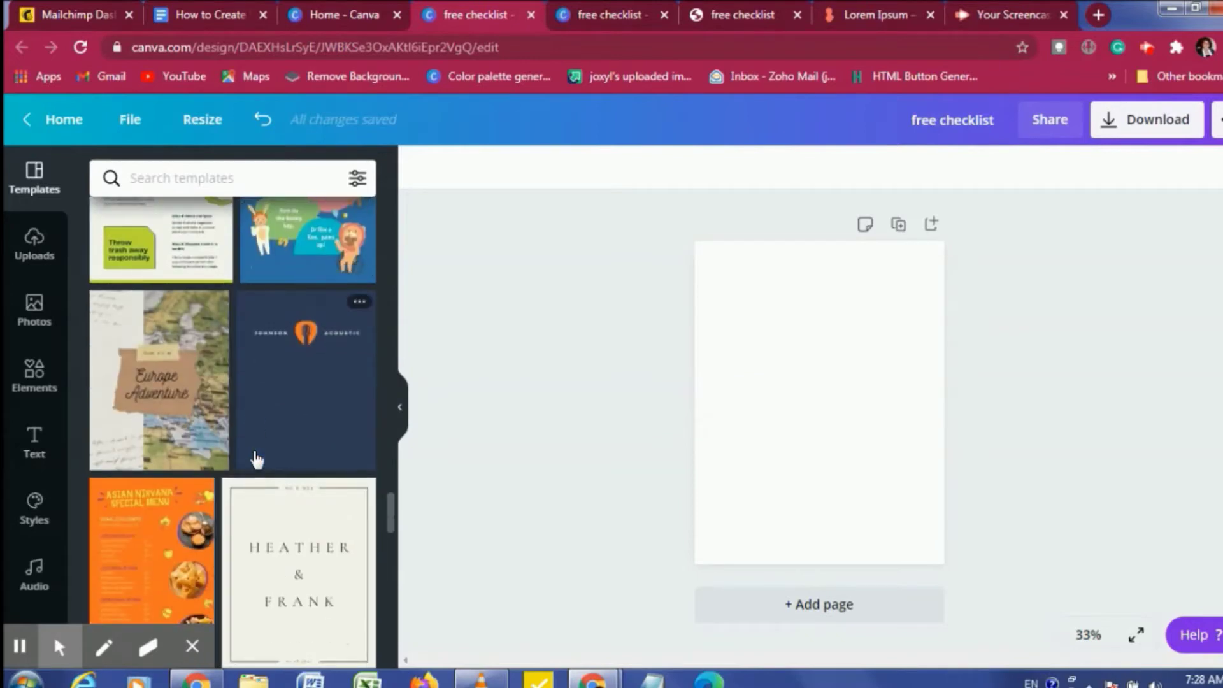
{"action": "scroll", "coordinate": [256, 459], "scroll_direction": "down", "scroll_amount": 7}
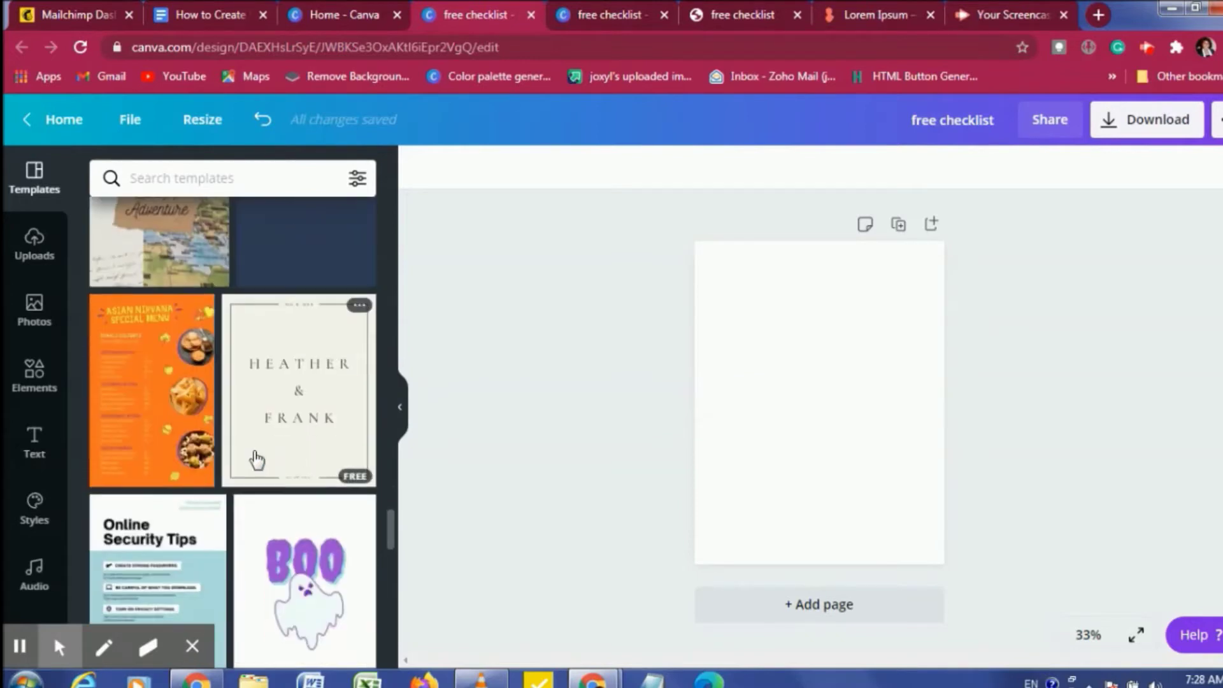
{"action": "scroll", "coordinate": [254, 458], "scroll_direction": "down", "scroll_amount": 4}
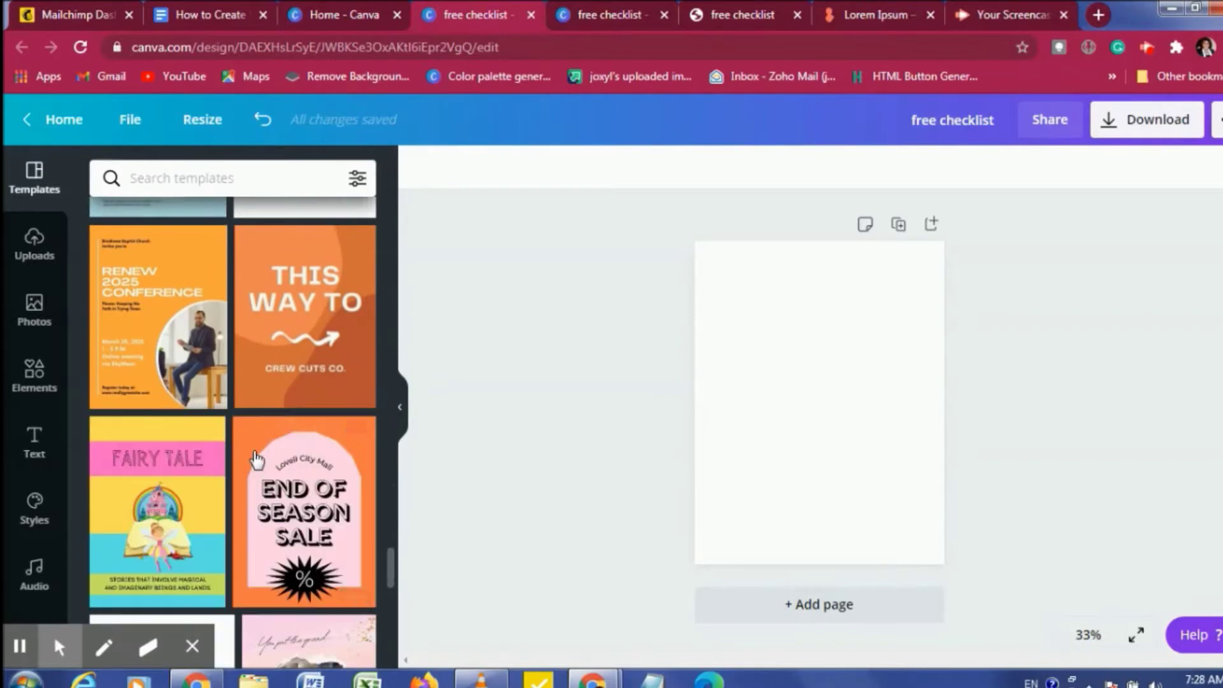
{"action": "scroll", "coordinate": [255, 458], "scroll_direction": "down", "scroll_amount": 4}
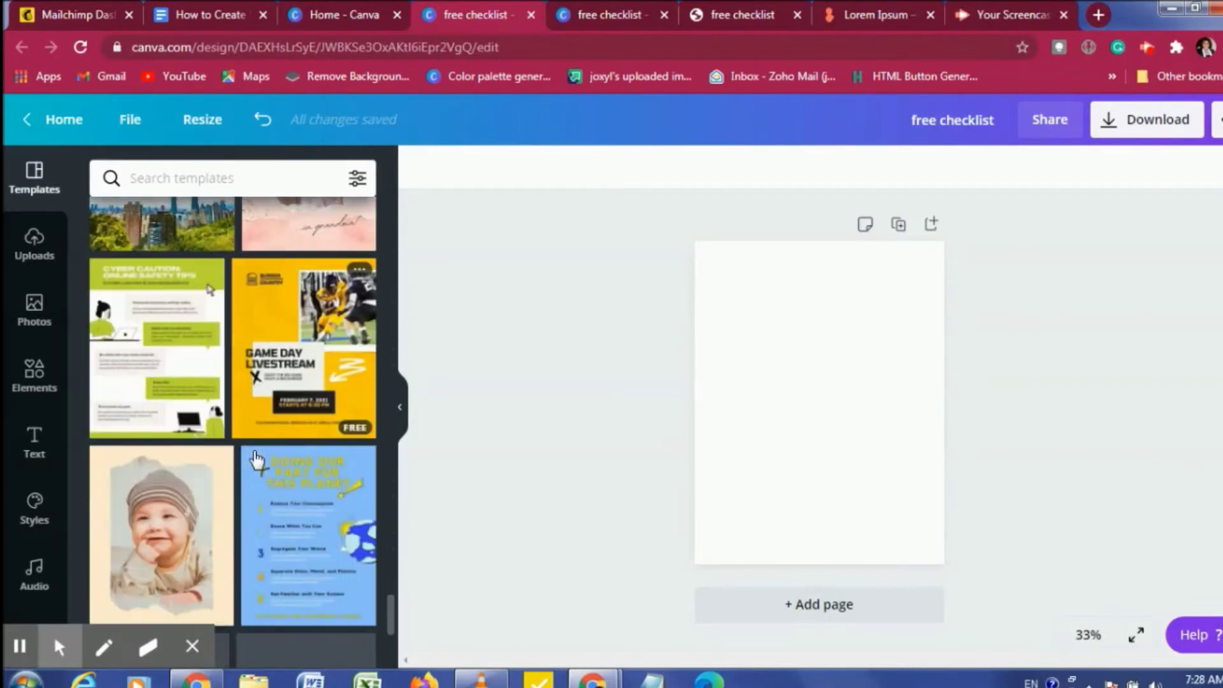
{"action": "scroll", "coordinate": [256, 458], "scroll_direction": "down", "scroll_amount": 5}
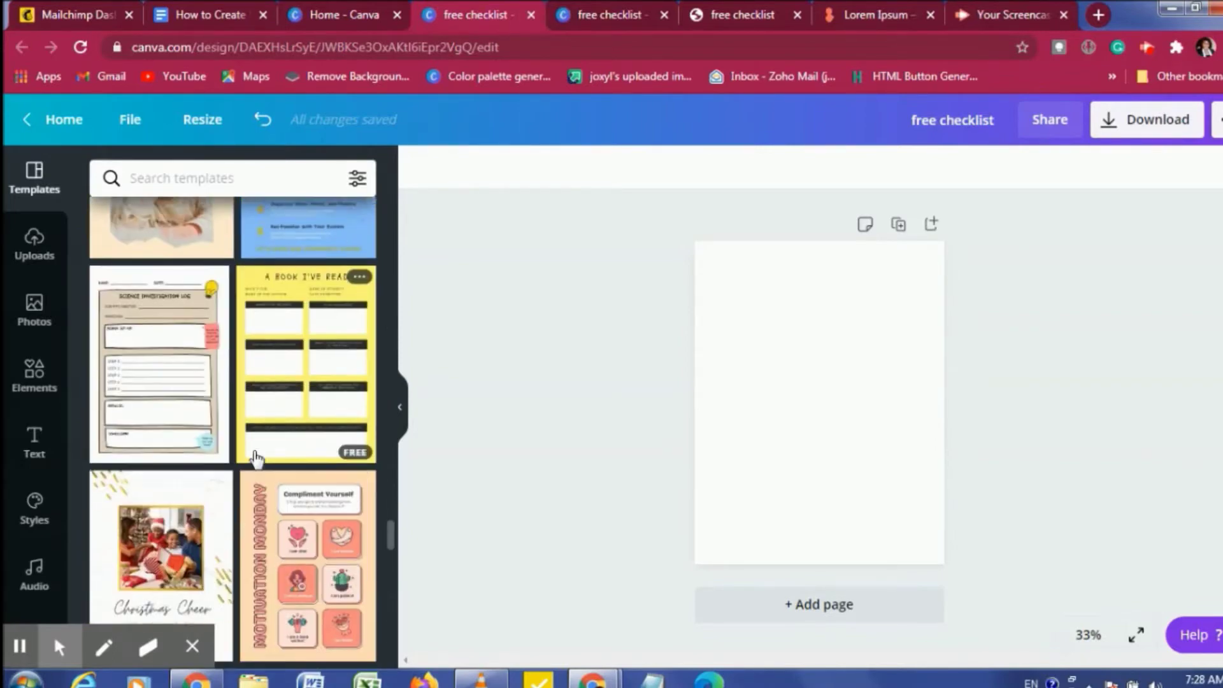
{"action": "scroll", "coordinate": [255, 457], "scroll_direction": "down", "scroll_amount": 4}
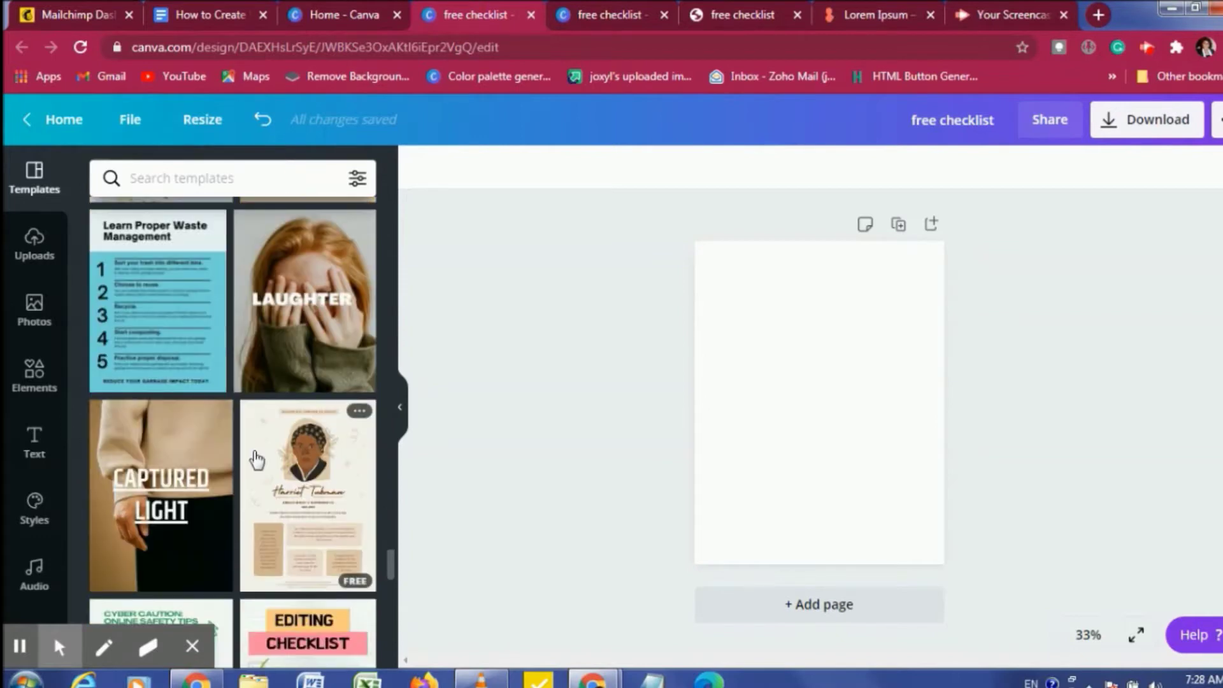
{"action": "scroll", "coordinate": [255, 457], "scroll_direction": "up", "scroll_amount": 4}
{"action": "scroll", "coordinate": [255, 458], "scroll_direction": "down", "scroll_amount": 5}
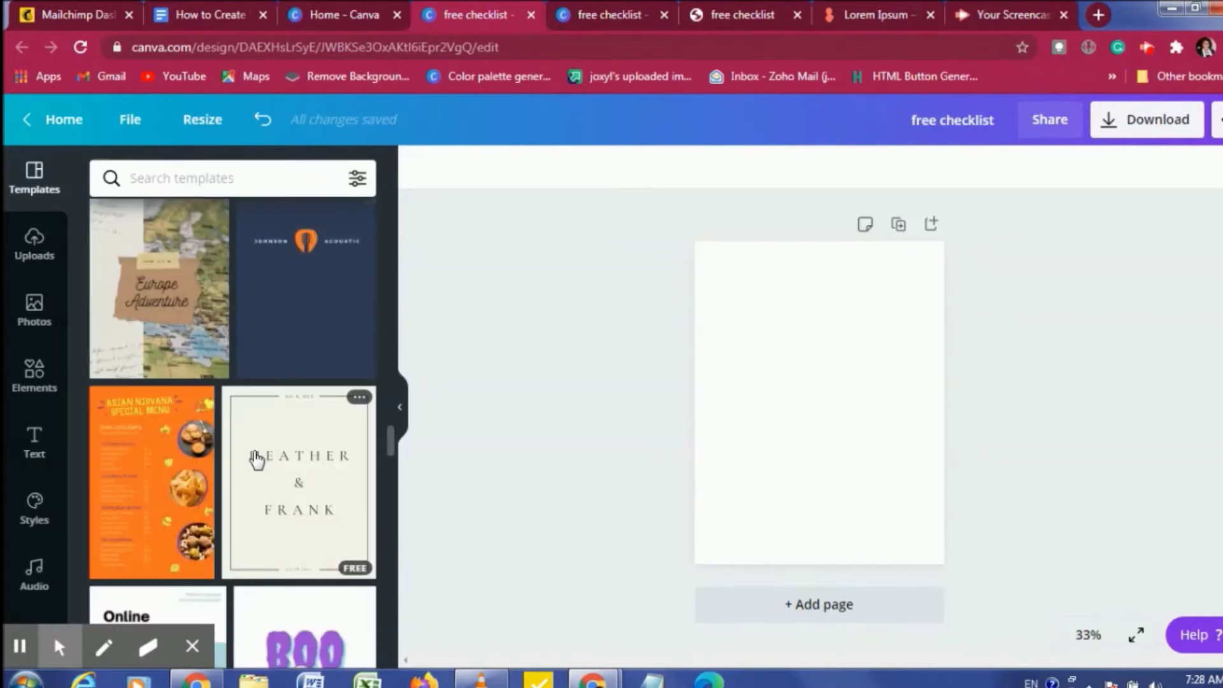
{"action": "scroll", "coordinate": [257, 459], "scroll_direction": "up", "scroll_amount": 3}
{"action": "scroll", "coordinate": [256, 458], "scroll_direction": "down", "scroll_amount": 3}
{"action": "scroll", "coordinate": [257, 458], "scroll_direction": "down", "scroll_amount": 5}
{"action": "scroll", "coordinate": [257, 458], "scroll_direction": "up", "scroll_amount": 5}
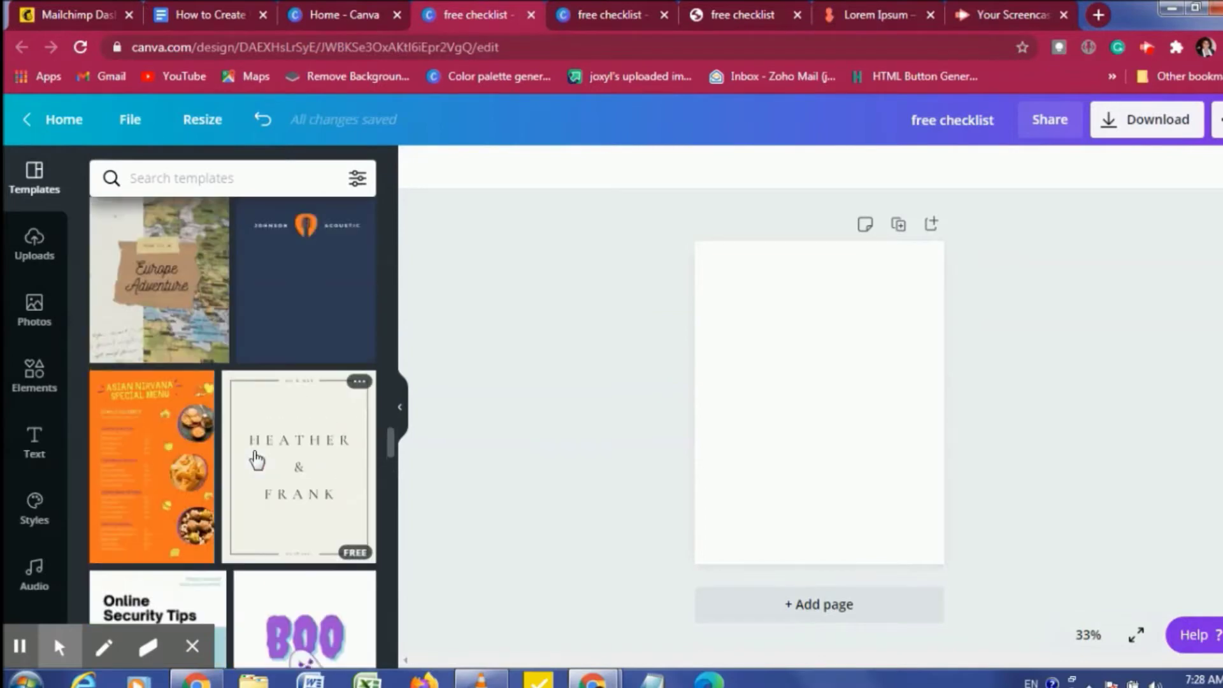
{"action": "scroll", "coordinate": [256, 459], "scroll_direction": "up", "scroll_amount": 5}
{"action": "scroll", "coordinate": [257, 459], "scroll_direction": "down", "scroll_amount": 5}
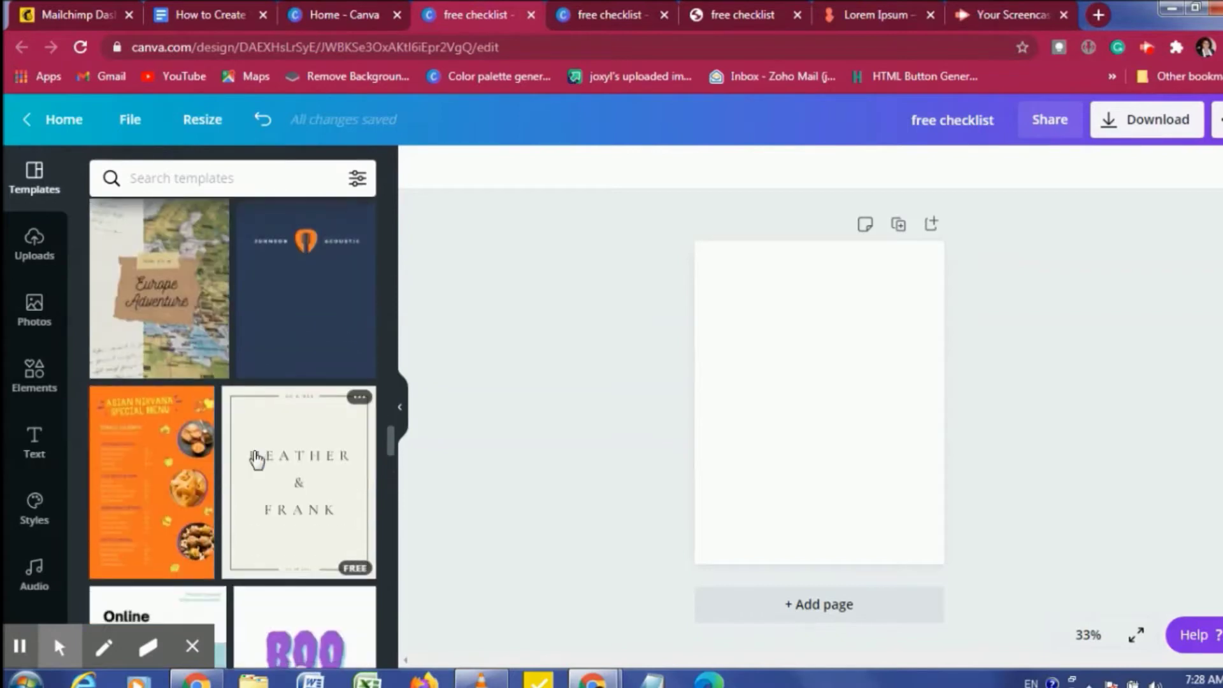
{"action": "scroll", "coordinate": [257, 459], "scroll_direction": "down", "scroll_amount": 4}
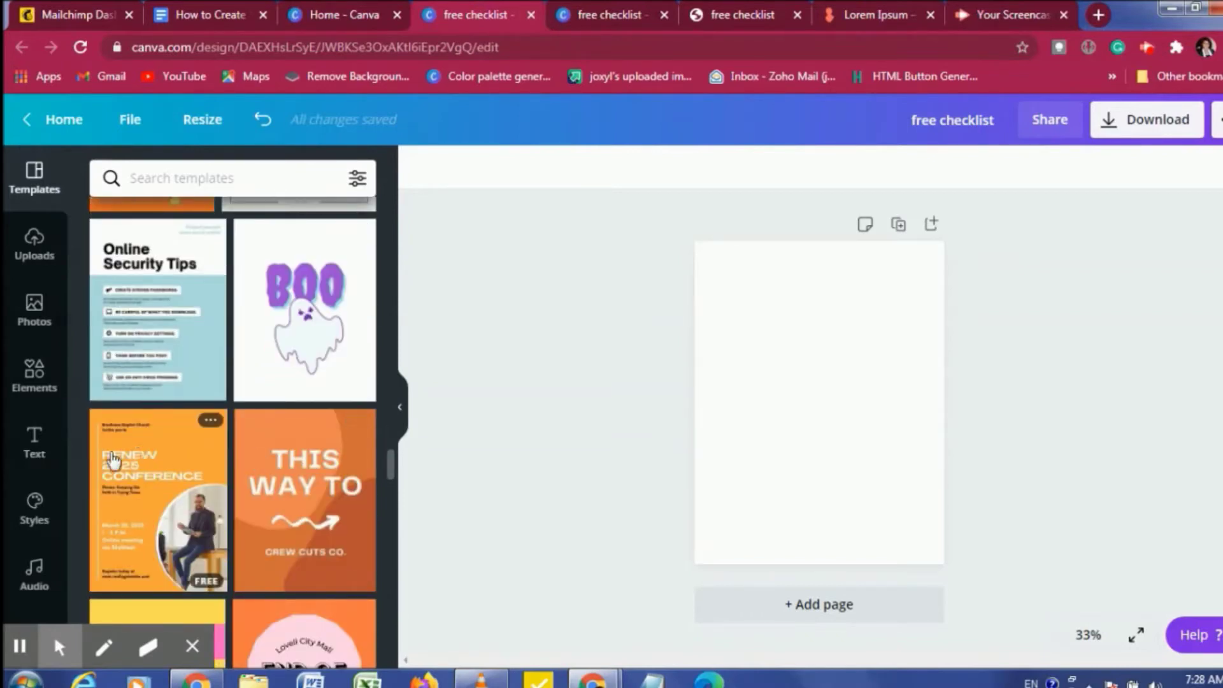
{"action": "scroll", "coordinate": [318, 507], "scroll_direction": "down", "scroll_amount": 3}
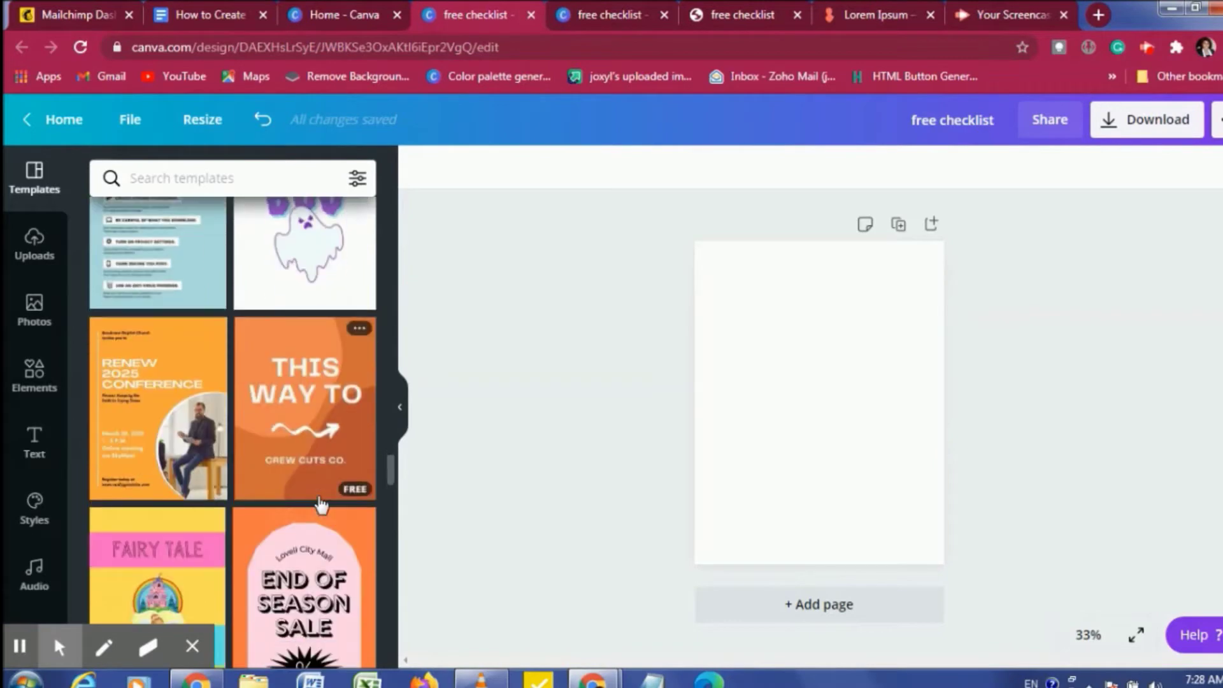
{"action": "scroll", "coordinate": [320, 505], "scroll_direction": "down", "scroll_amount": 2}
{"action": "scroll", "coordinate": [320, 506], "scroll_direction": "up", "scroll_amount": 2}
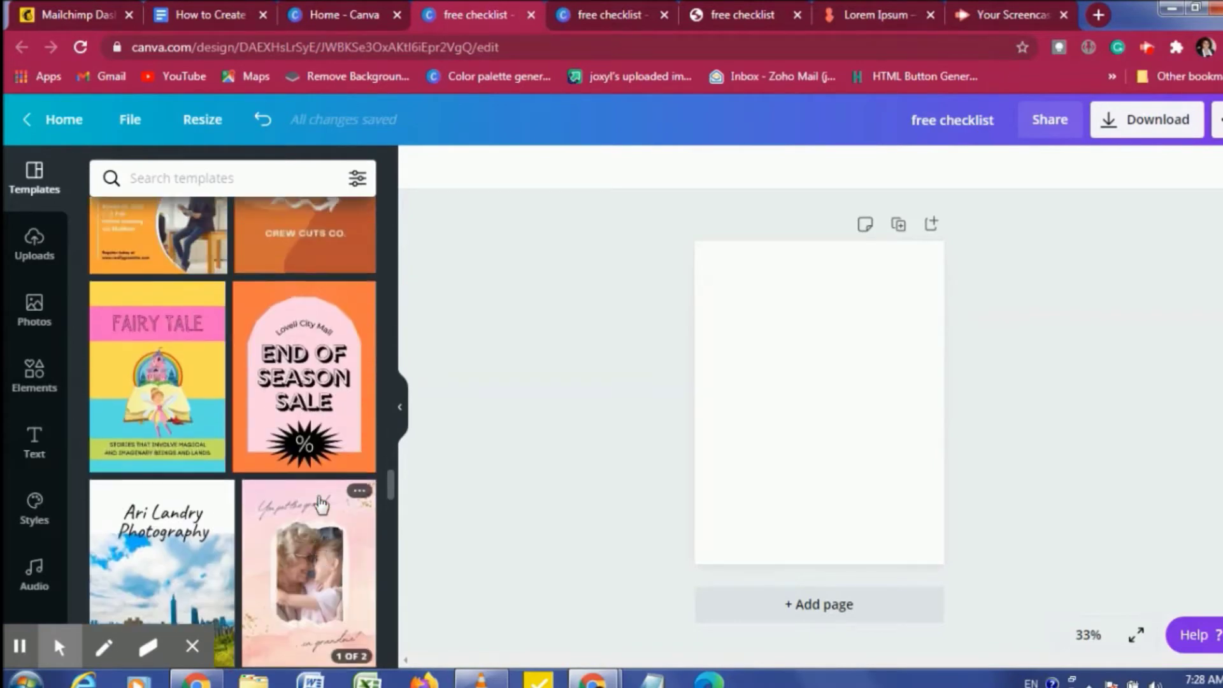
{"action": "scroll", "coordinate": [321, 506], "scroll_direction": "up", "scroll_amount": 2}
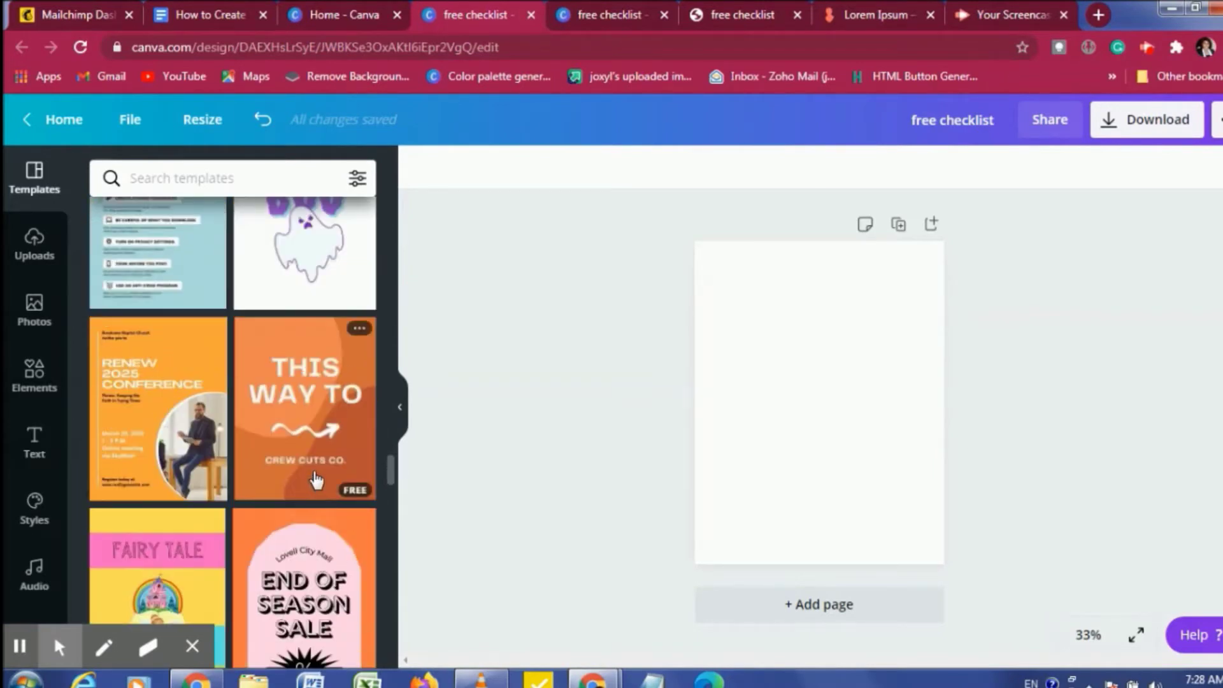
{"action": "left_click", "coordinate": [316, 480]}
{"action": "left_click", "coordinate": [748, 446]}
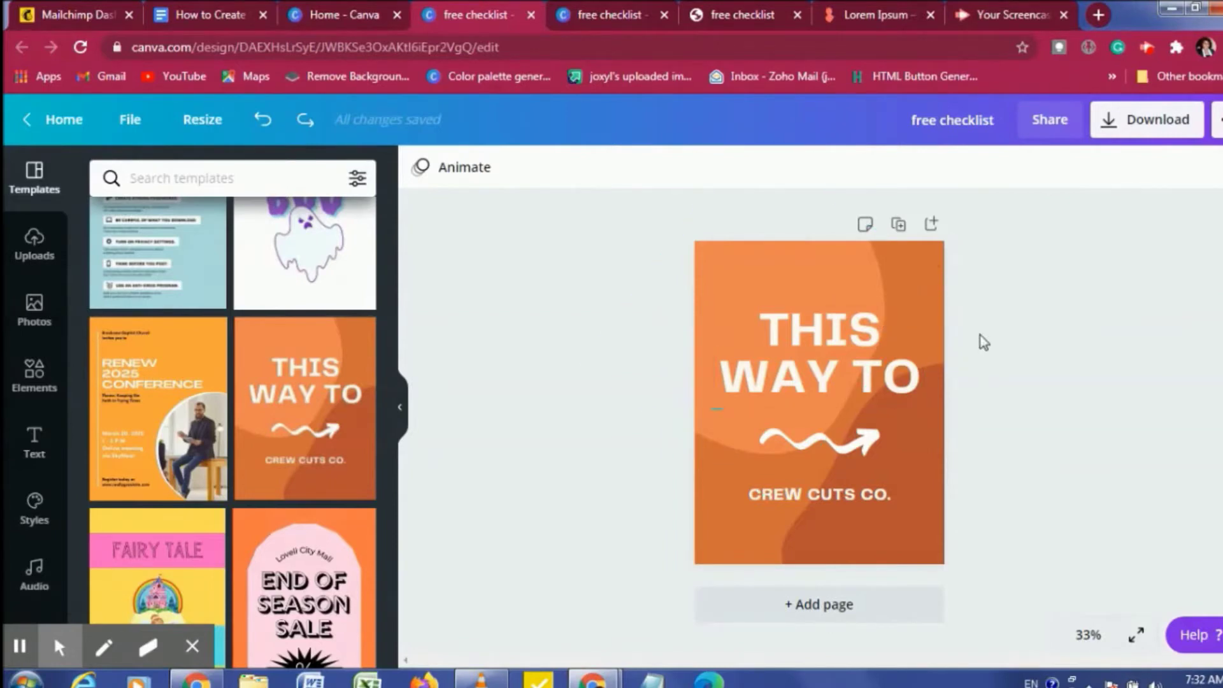
{"action": "left_click", "coordinate": [827, 270]}
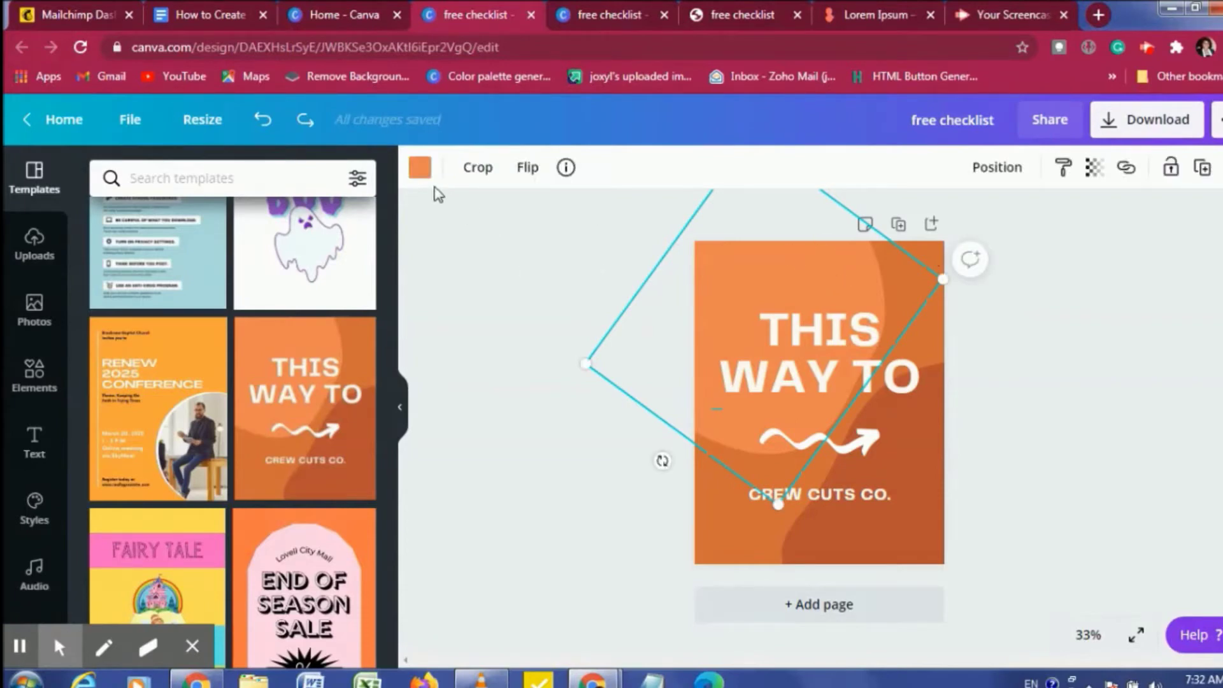
Make the upper-left curved shape light pink and the page background dark plum.
{"action": "left_click", "coordinate": [420, 170]}
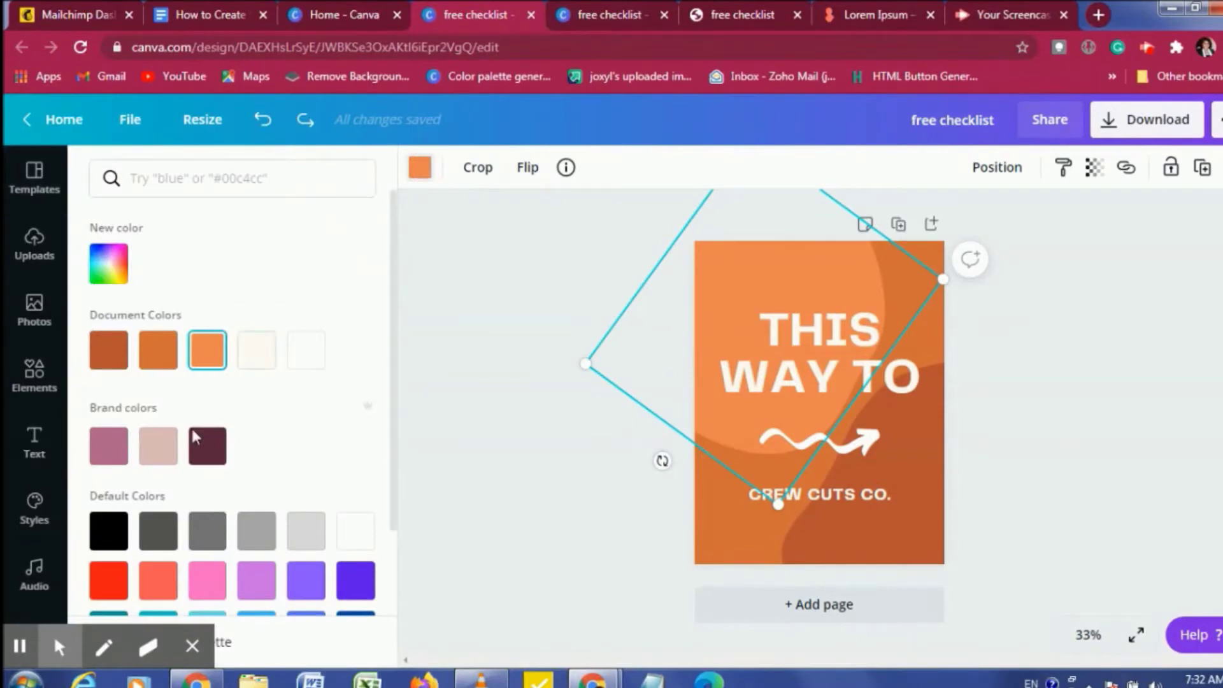
{"action": "left_click", "coordinate": [146, 459]}
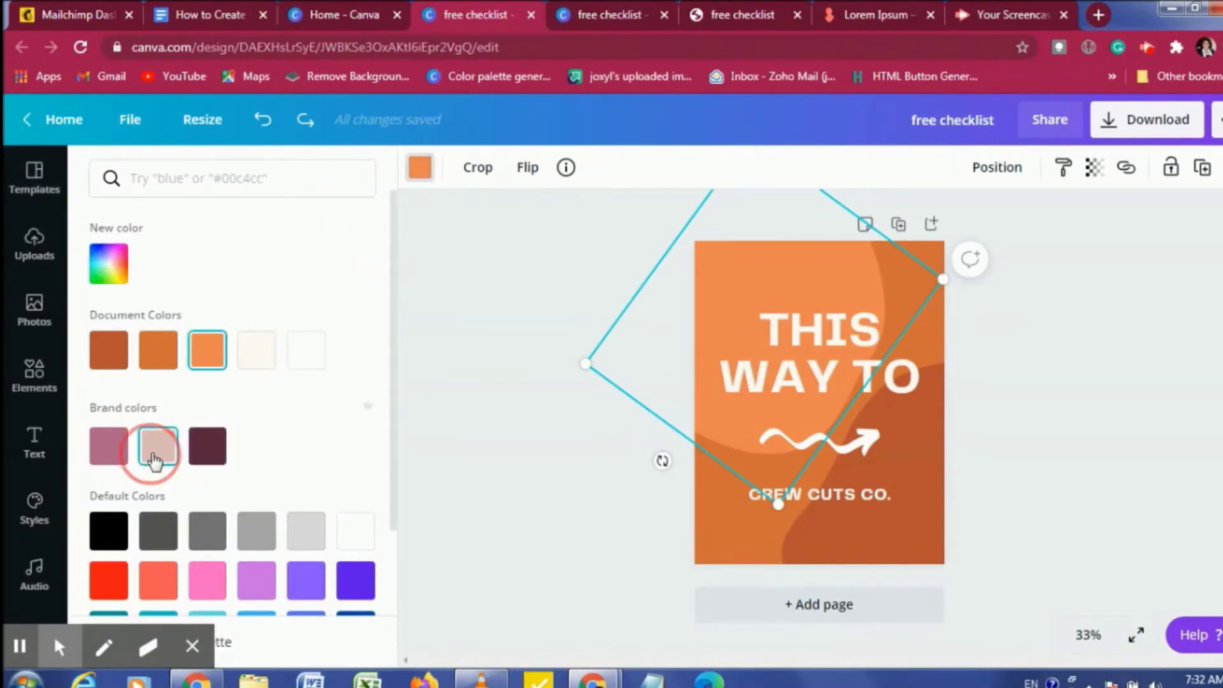
{"action": "left_click", "coordinate": [899, 512]}
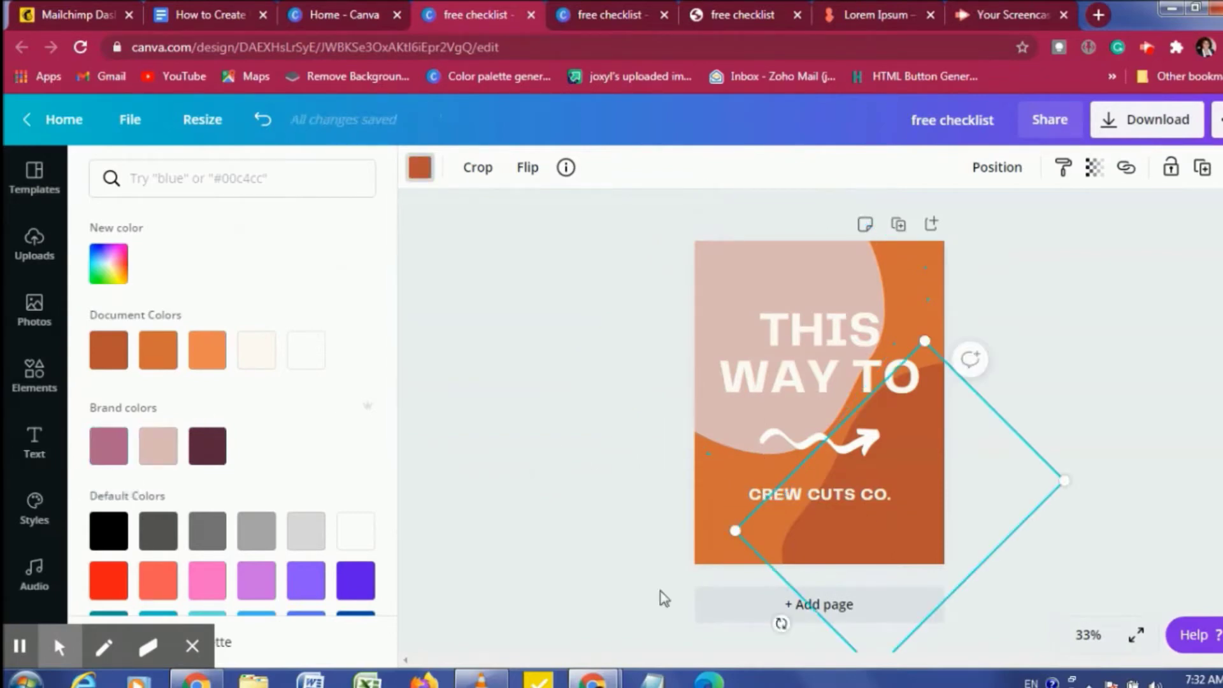
{"action": "left_click", "coordinate": [693, 469]}
{"action": "left_click", "coordinate": [708, 469]}
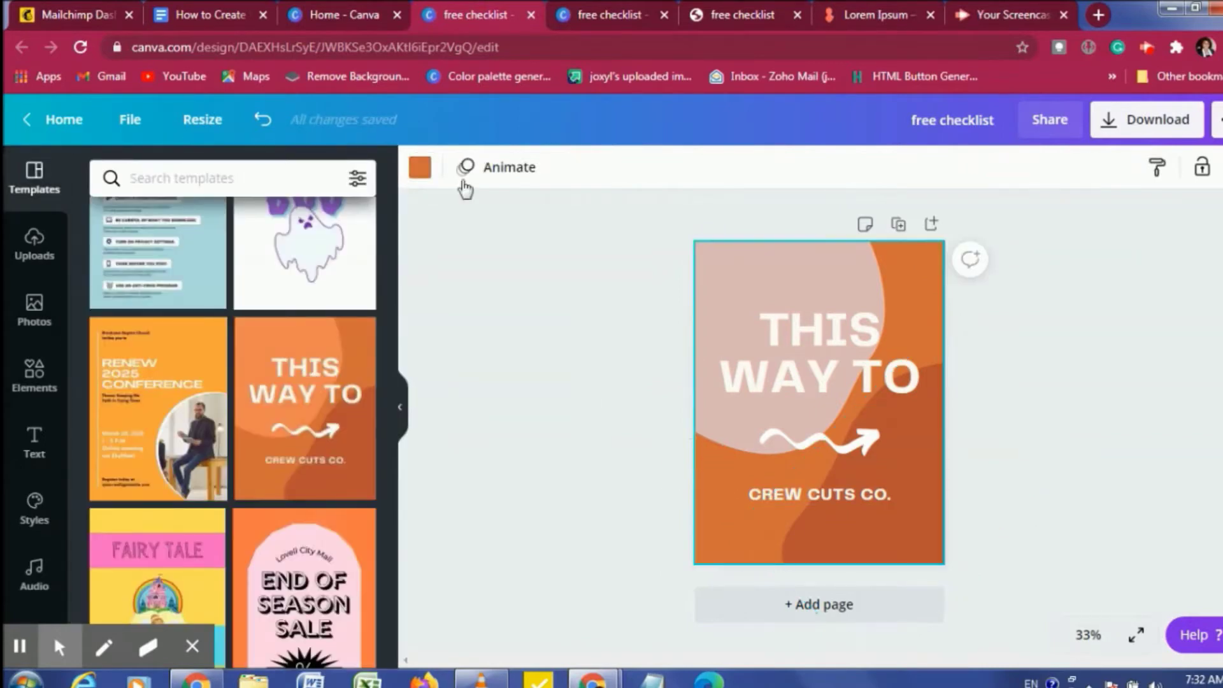
{"action": "left_click", "coordinate": [419, 167]}
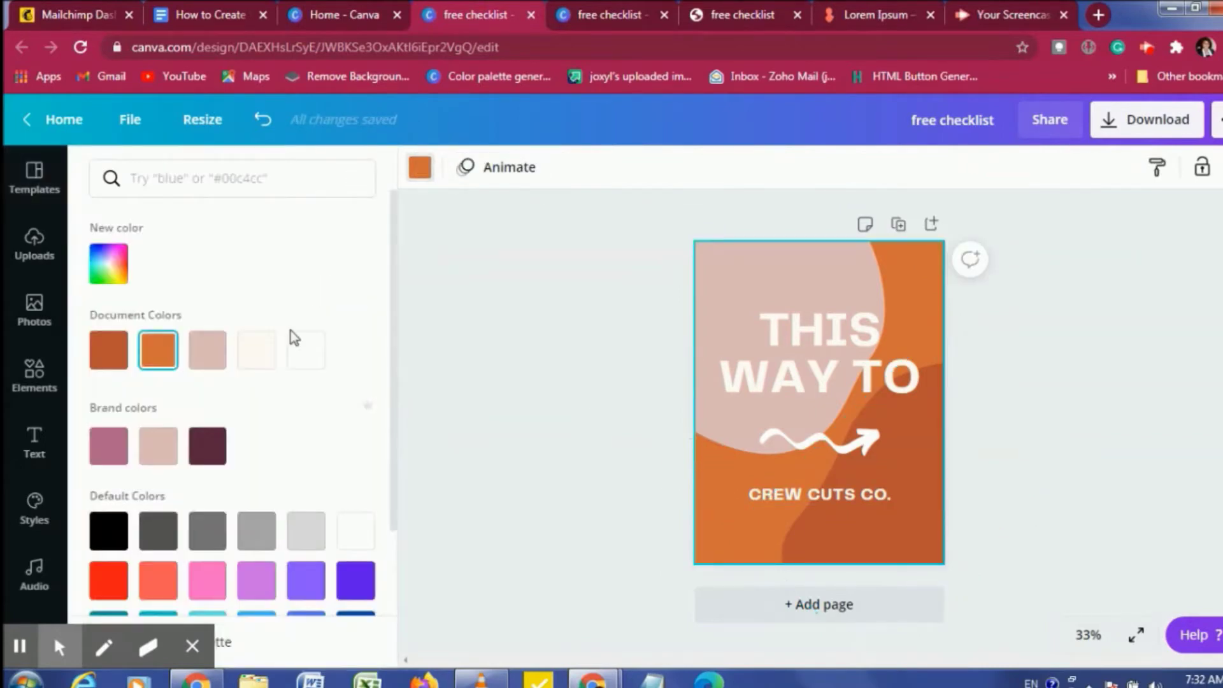
{"action": "left_click", "coordinate": [201, 445]}
Recolour the lower-right curved shape mauve pink, then check the shapes and deselect.
{"action": "left_click", "coordinate": [811, 569]}
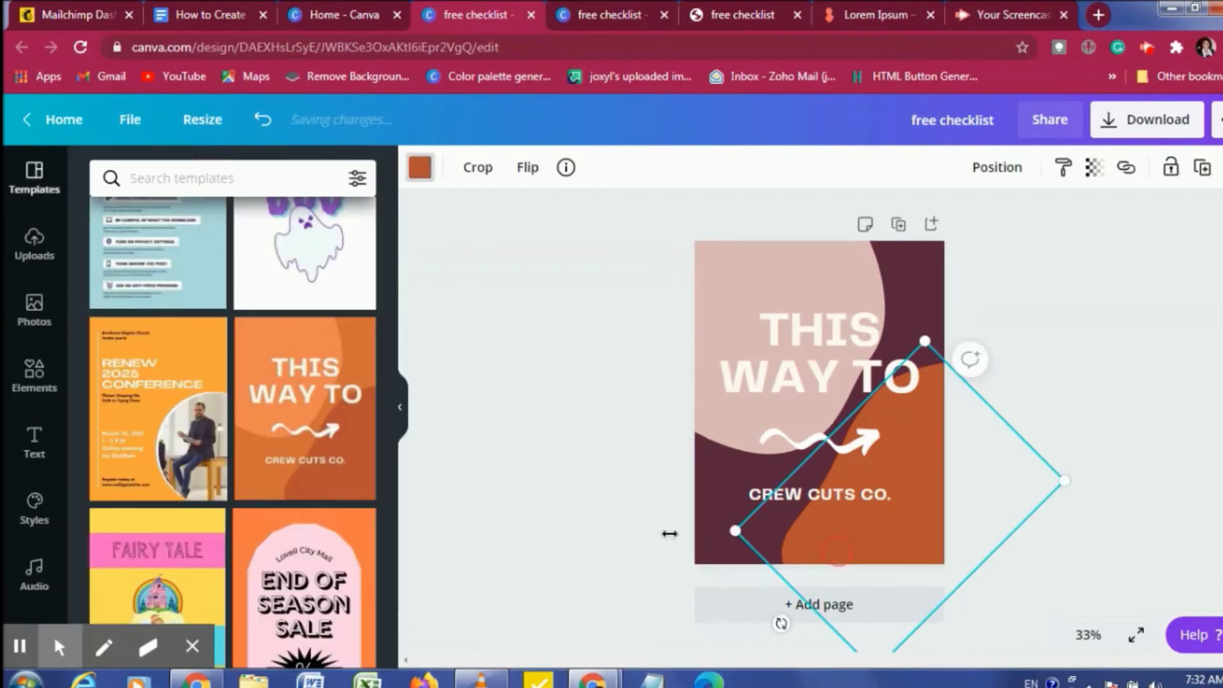
{"action": "left_click", "coordinate": [420, 167]}
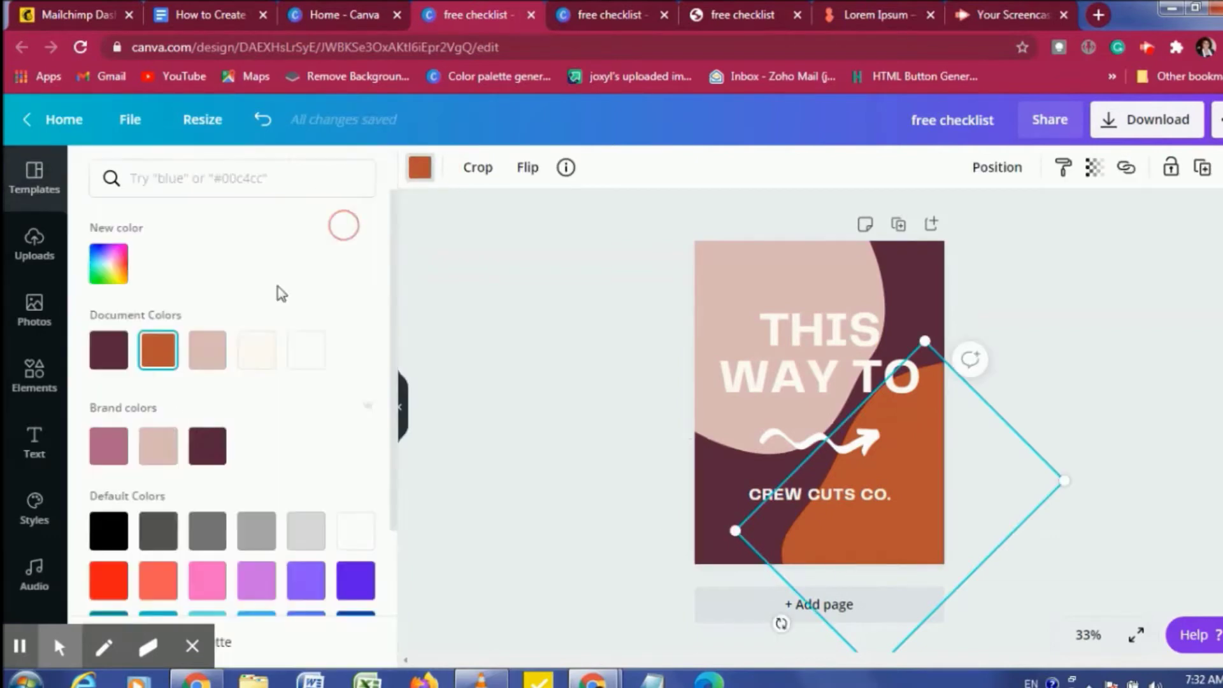
{"action": "left_click", "coordinate": [121, 452]}
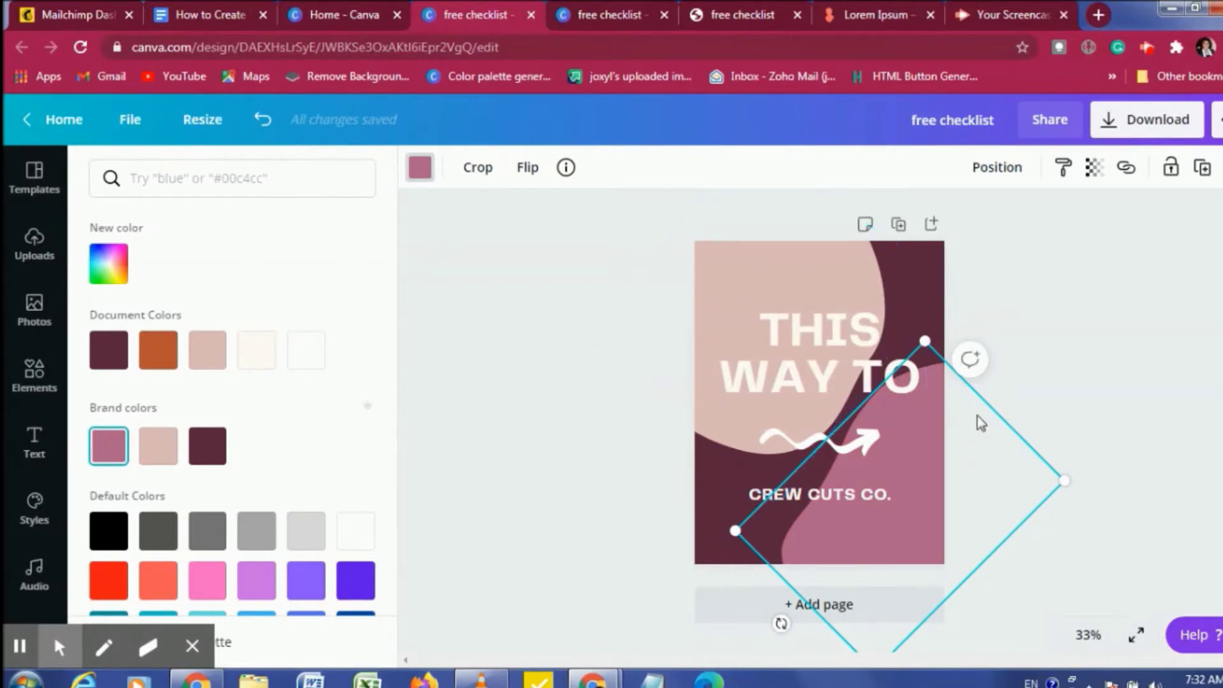
{"action": "left_click", "coordinate": [944, 432]}
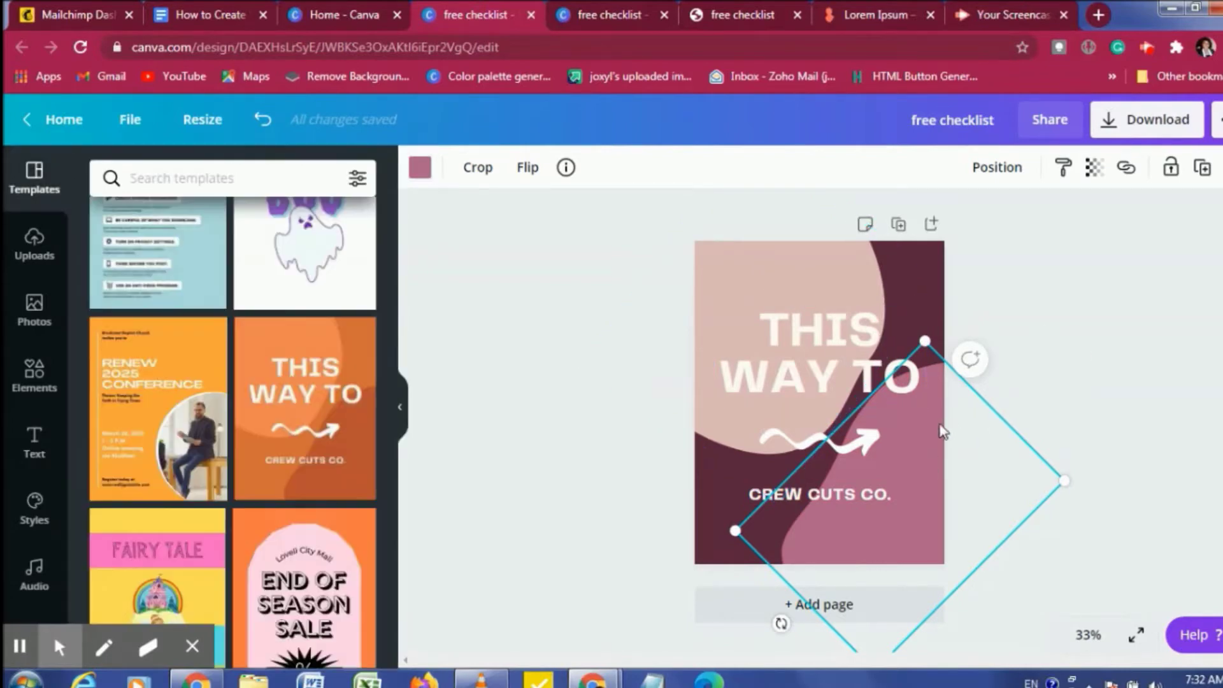
{"action": "left_click", "coordinate": [924, 270]}
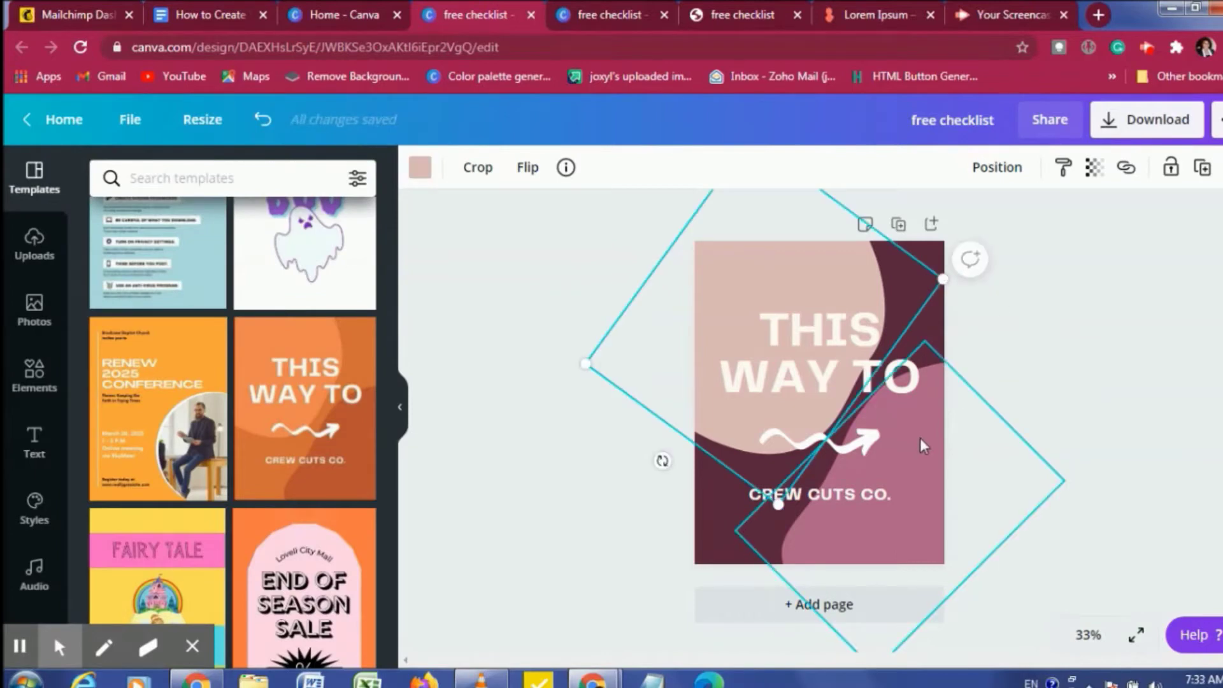
{"action": "left_click", "coordinate": [964, 360]}
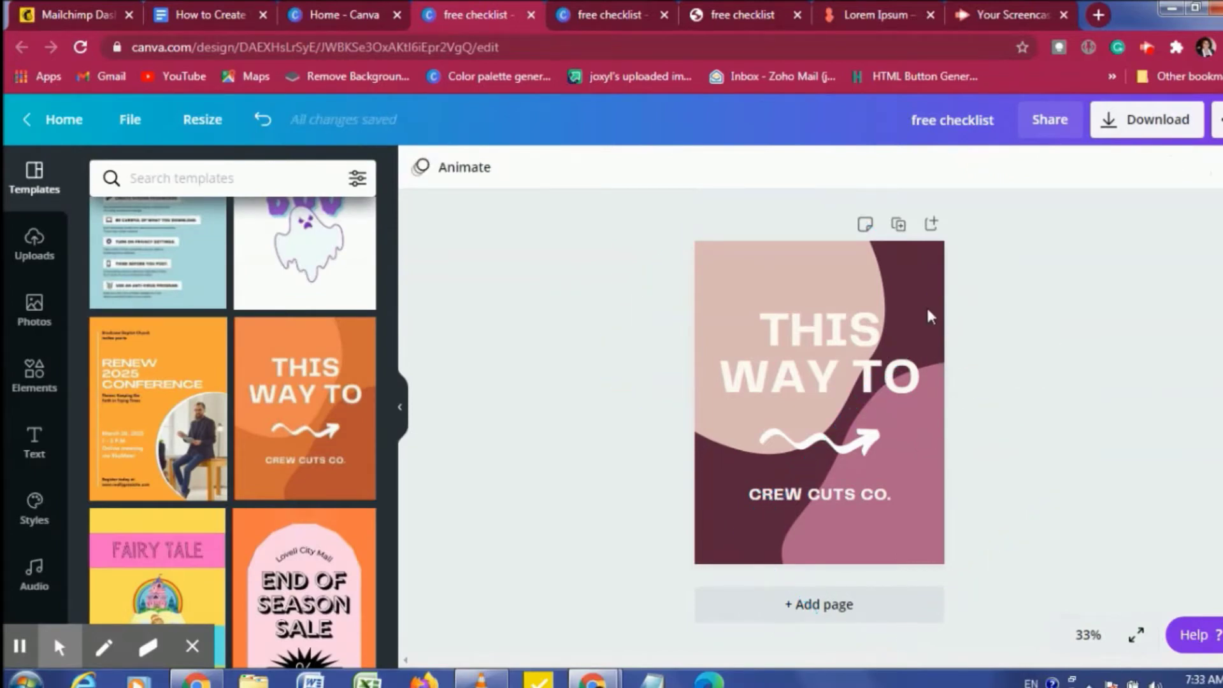
Replace the 'THIS WAY TO' heading with 'FREE CHECKLIST', correcting the typos.
{"action": "double_click", "coordinate": [842, 333]}
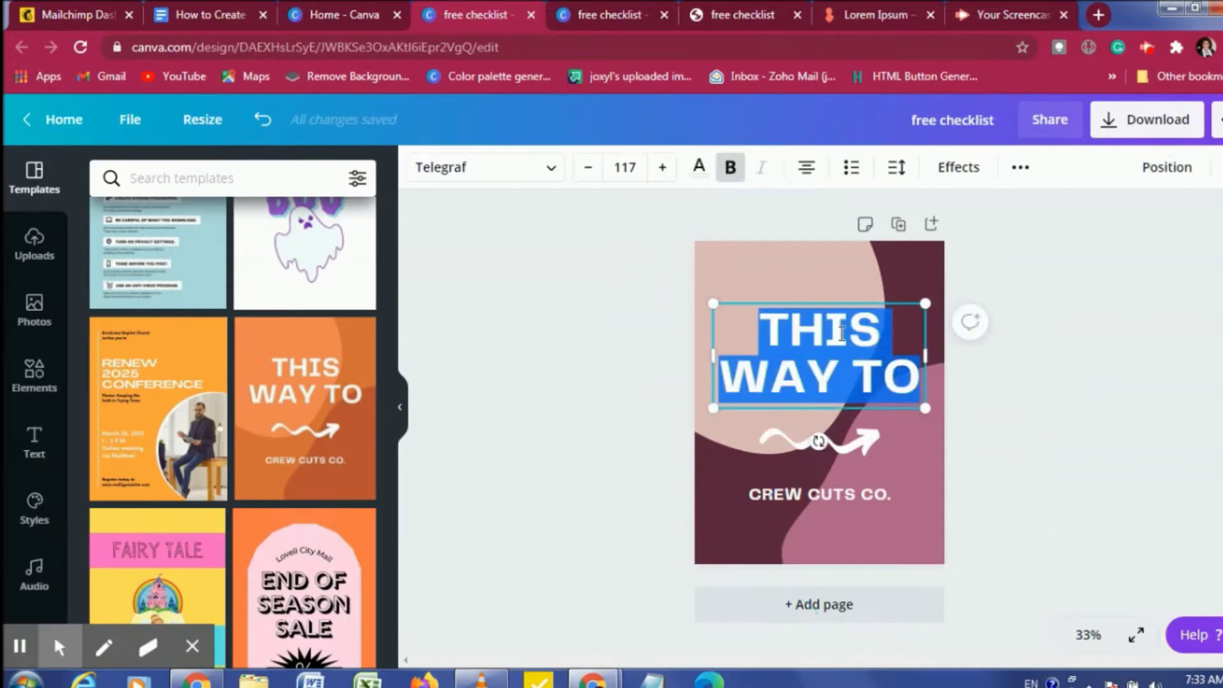
{"action": "type", "text": "FRWW"}
{"action": "key", "text": "BackSpace"}
{"action": "key", "text": "BackSpace"}
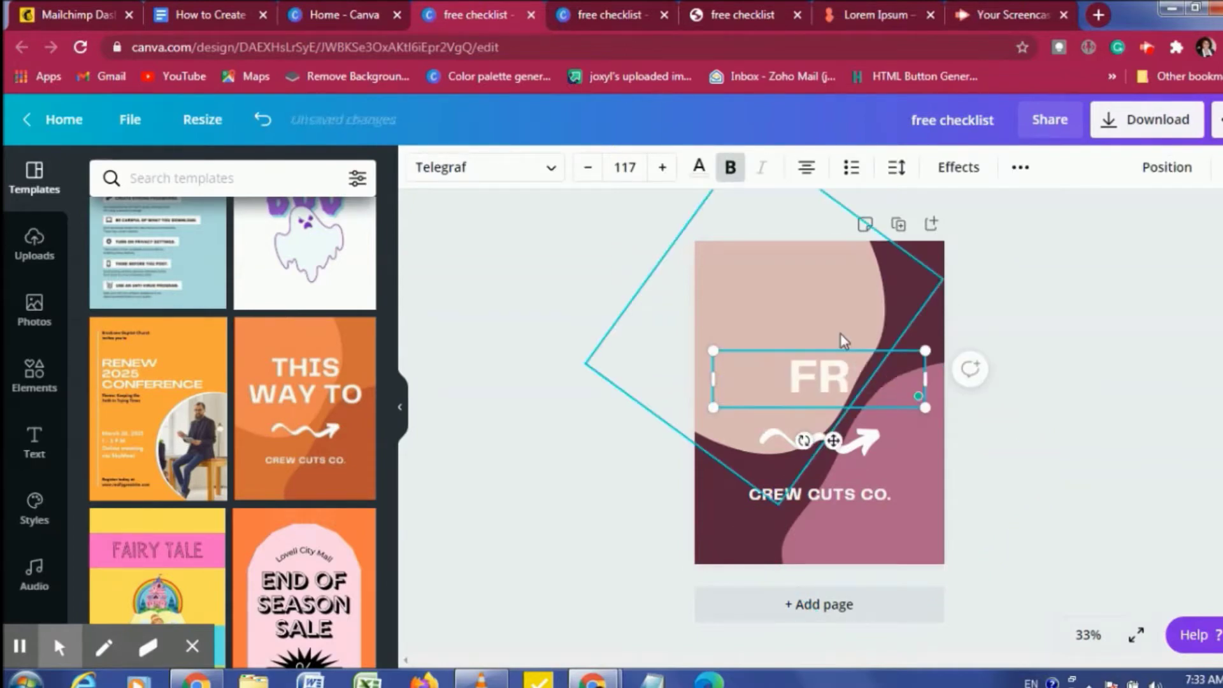
{"action": "type", "text": "EE C"}
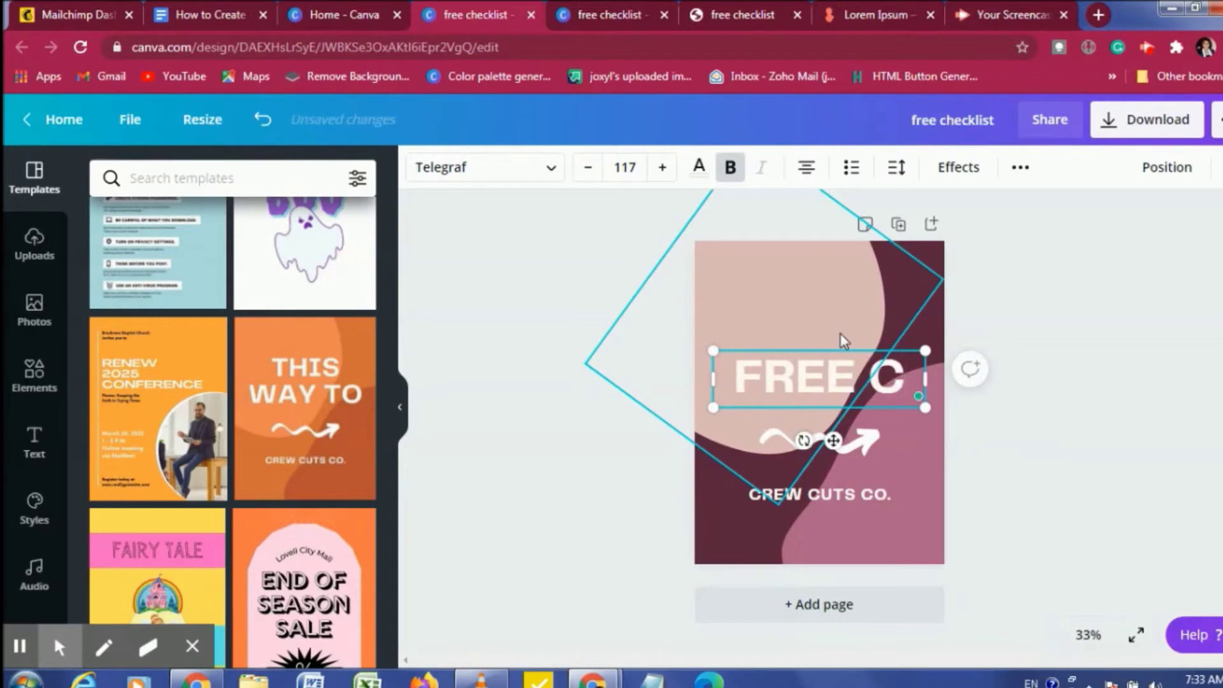
{"action": "type", "text": "HE"}
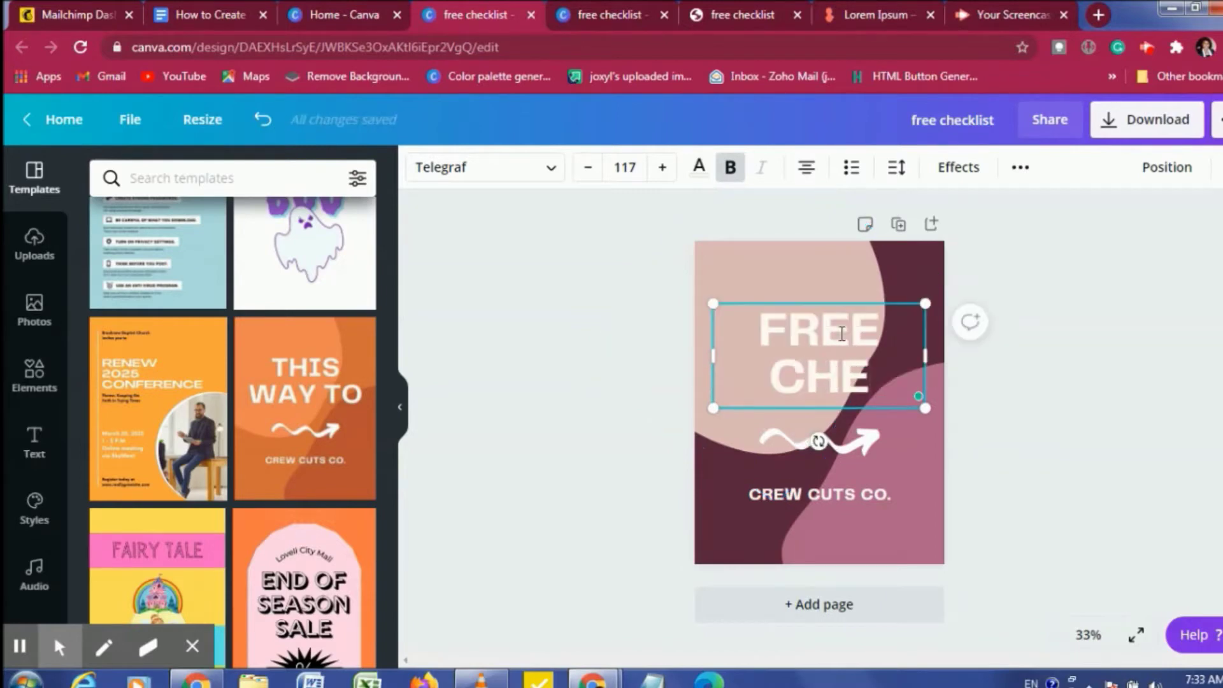
{"action": "type", "text": "CLICT"}
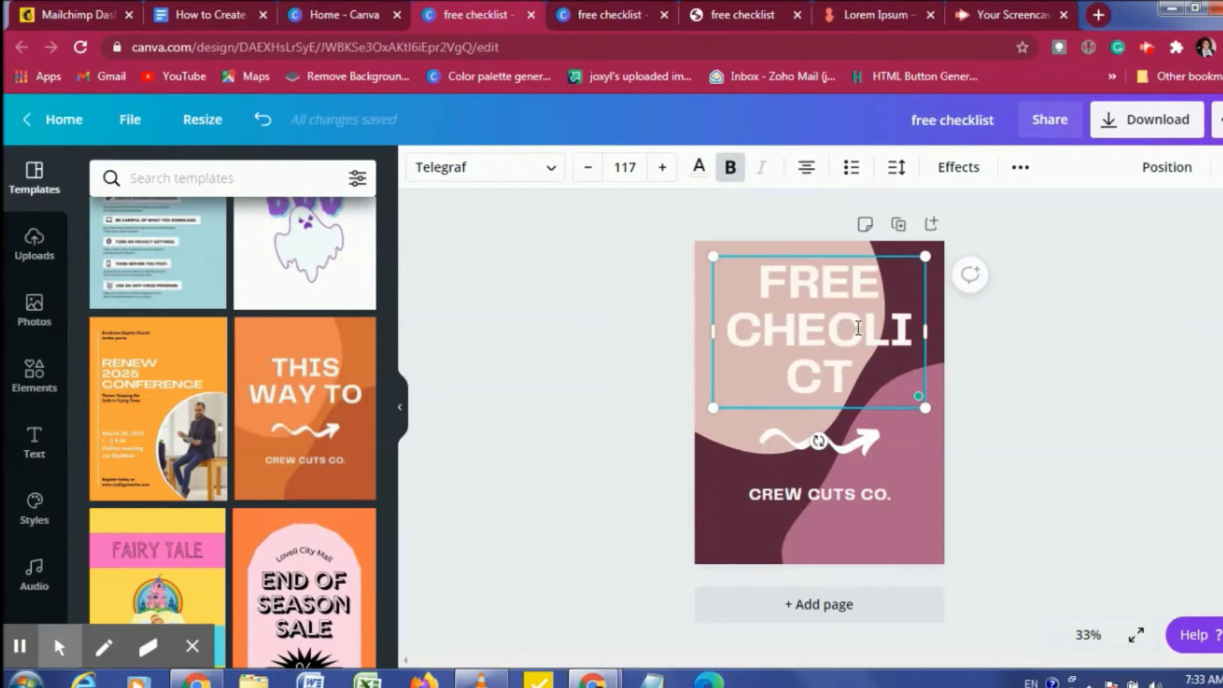
{"action": "left_click", "coordinate": [855, 329]}
{"action": "type", "text": "K"}
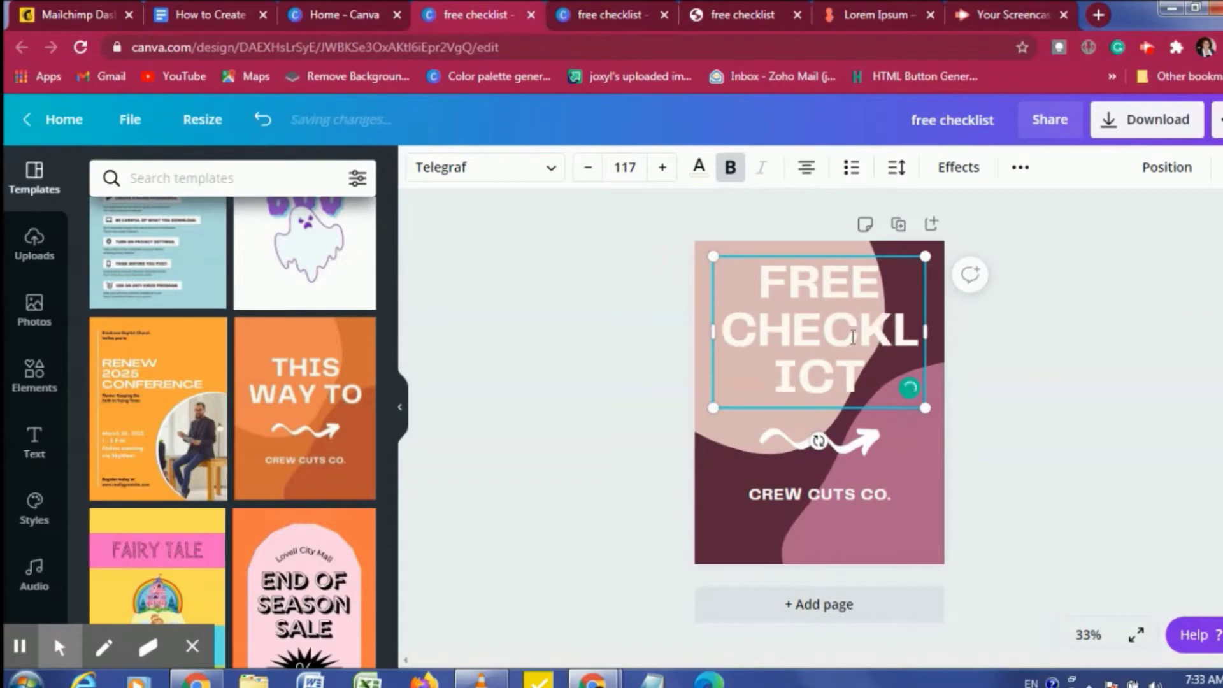
{"action": "left_click", "coordinate": [836, 377]}
{"action": "key", "text": "BackSpace"}
{"action": "type", "text": "S"}
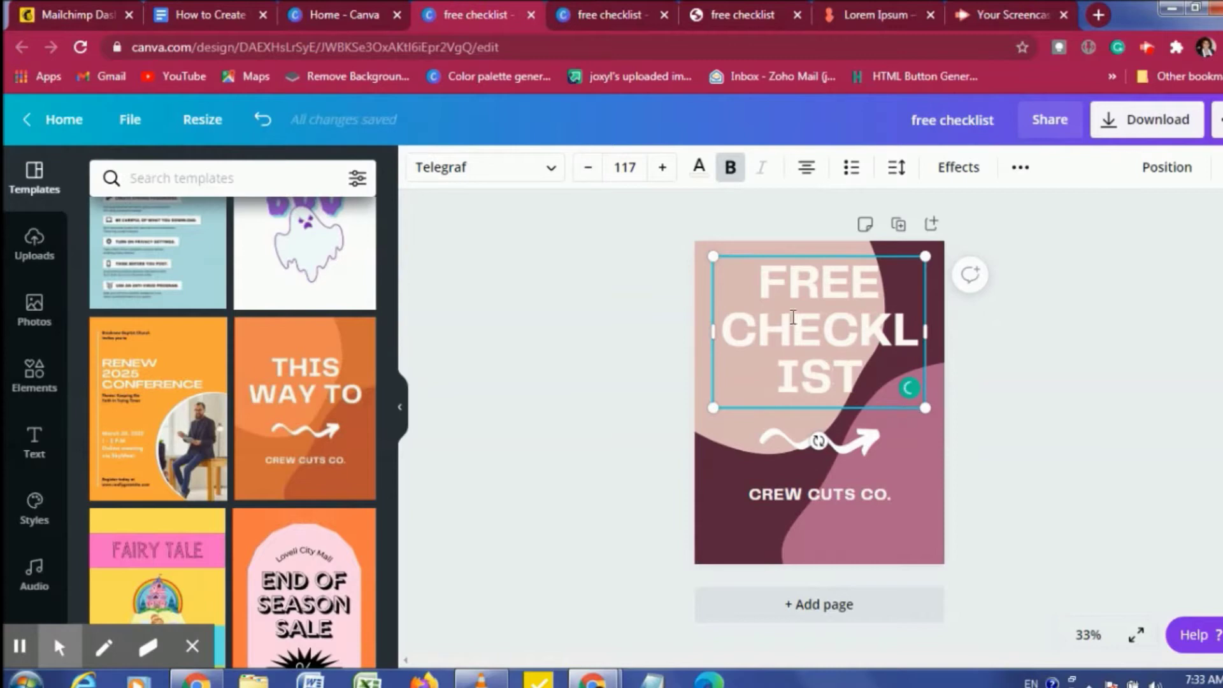
Set the title to font size 56 and resize its box so the text wraps.
{"action": "left_click", "coordinate": [625, 169]}
{"action": "scroll", "coordinate": [650, 432], "scroll_direction": "down", "scroll_amount": 5}
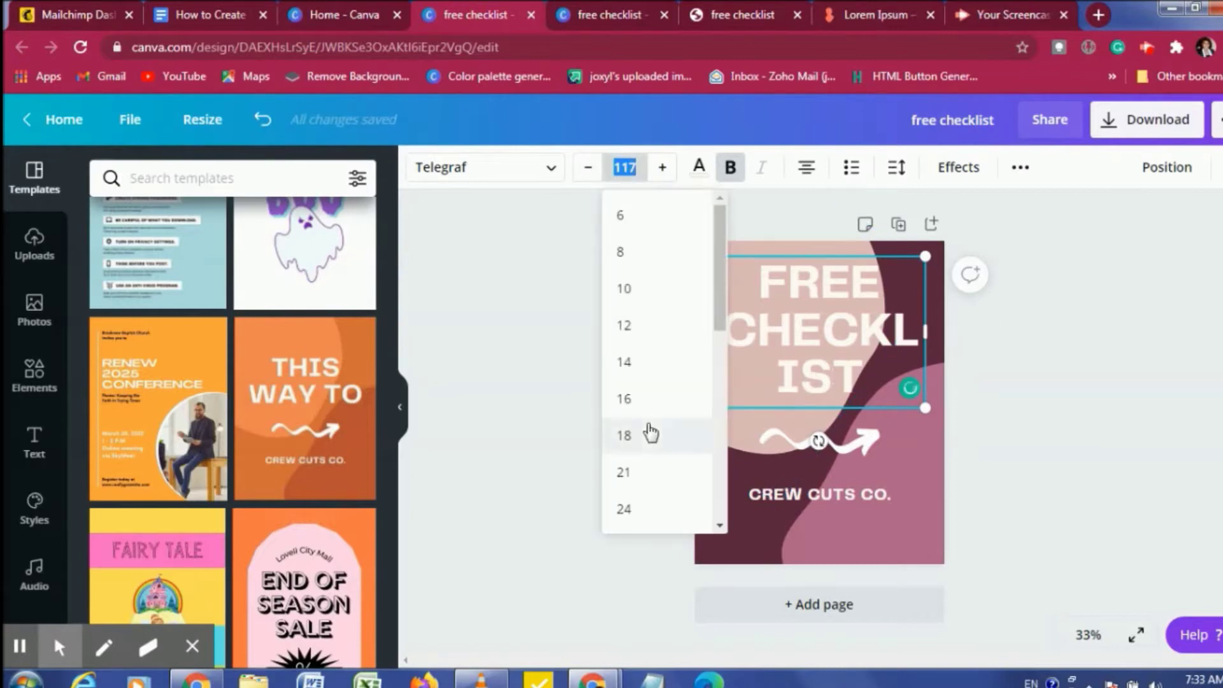
{"action": "left_click", "coordinate": [645, 454]}
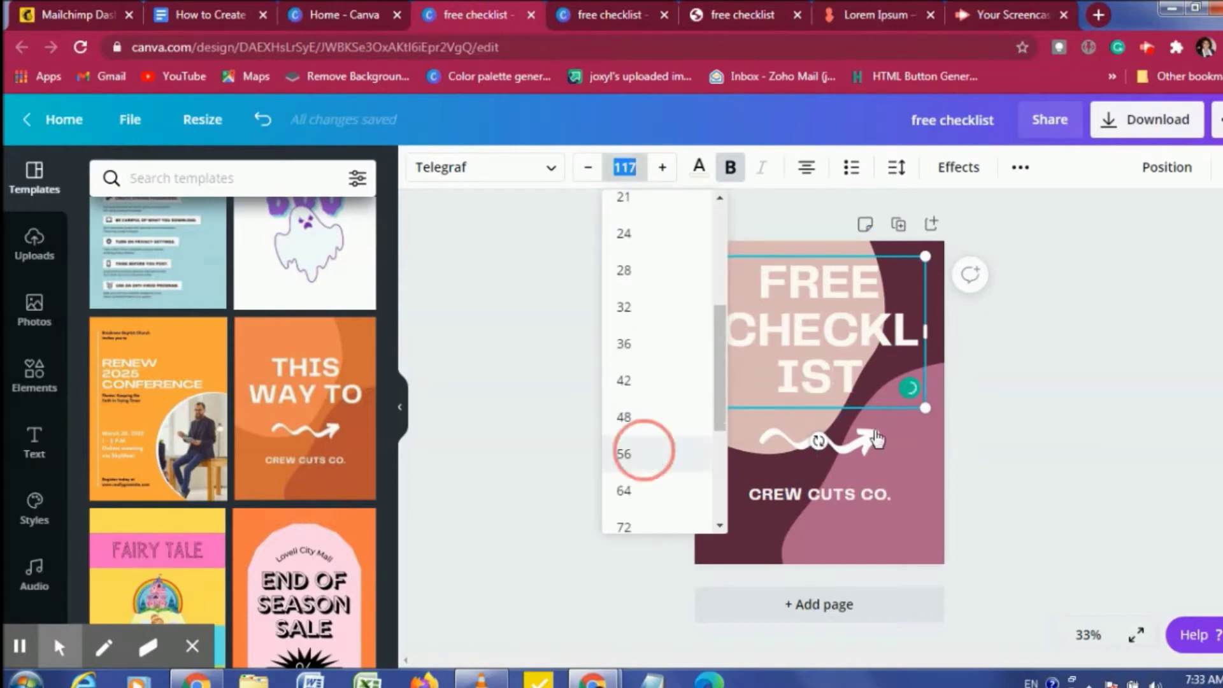
{"action": "left_click_drag", "start_coordinate": [714, 381], "coordinate": [601, 367]}
{"action": "left_click", "coordinate": [926, 387]}
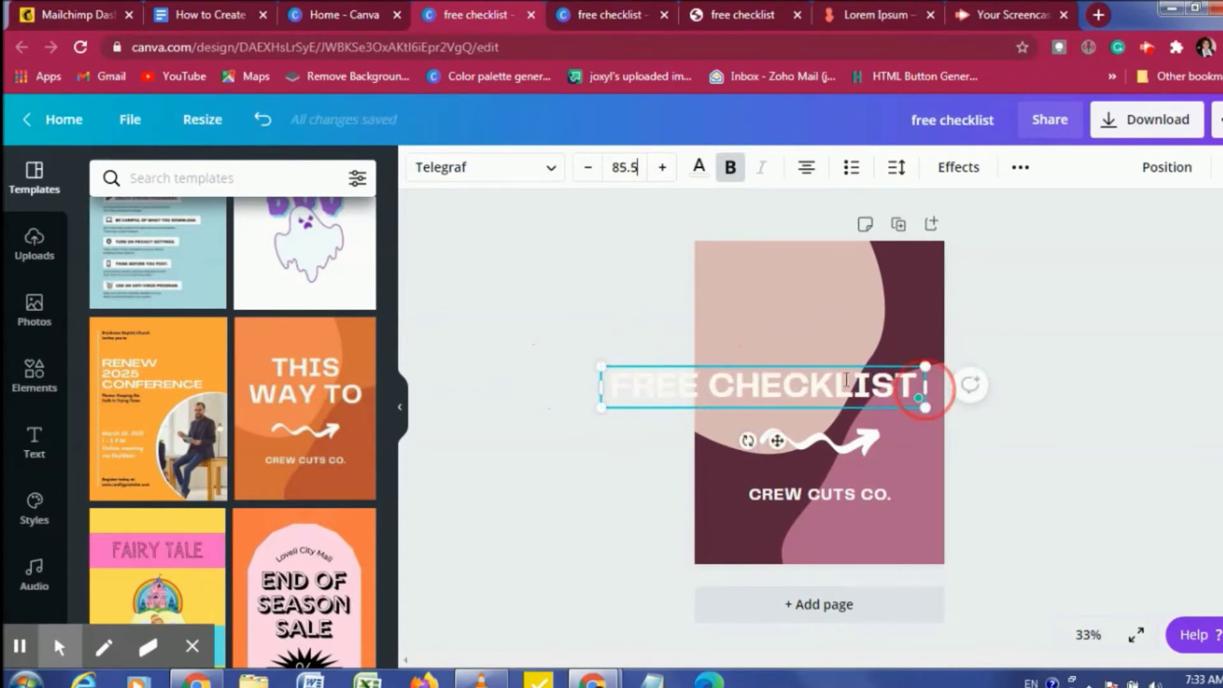
{"action": "left_click_drag", "start_coordinate": [925, 387], "coordinate": [794, 310]}
{"action": "left_click", "coordinate": [731, 346]}
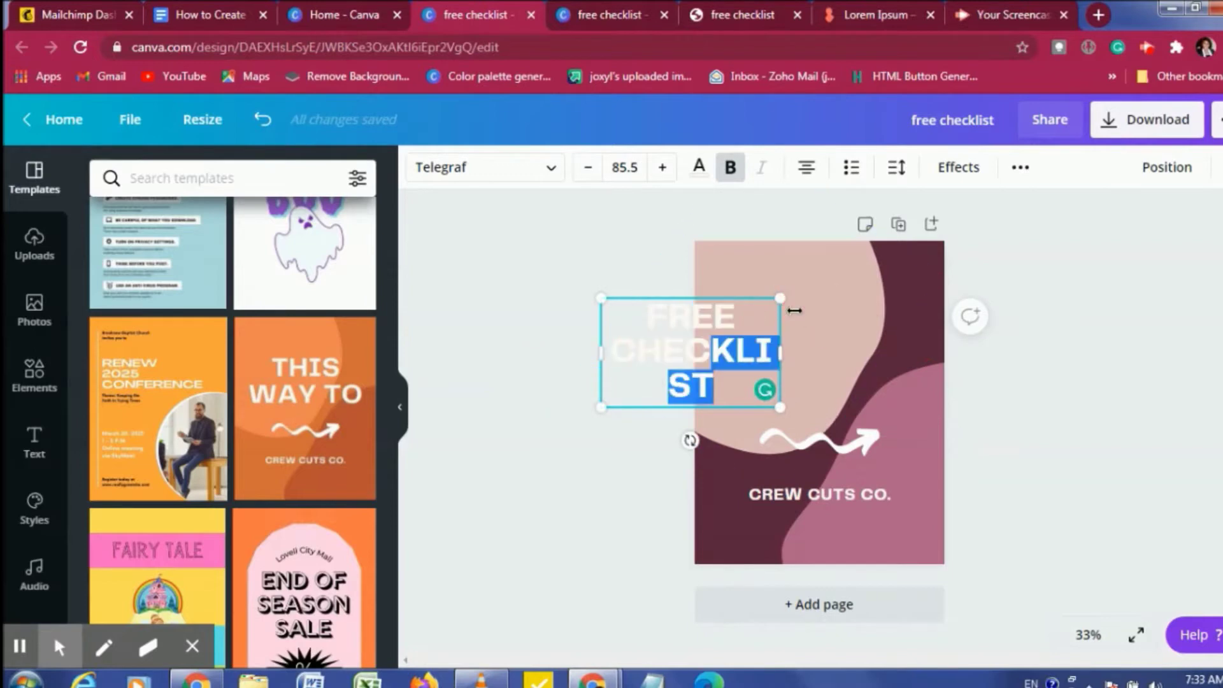
{"action": "left_click", "coordinate": [755, 296]}
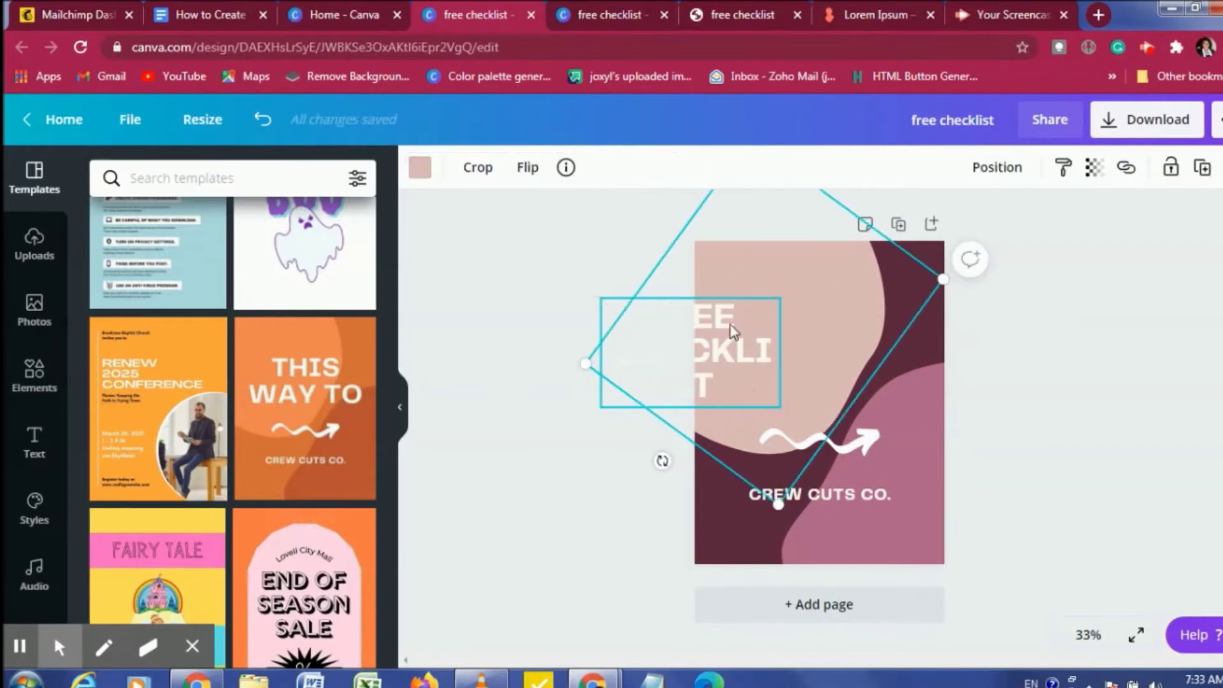
Place the two-line title near the page top and delete the arrow graphic below it.
{"action": "key", "text": "Escape"}
{"action": "left_click_drag", "start_coordinate": [707, 360], "coordinate": [810, 347]}
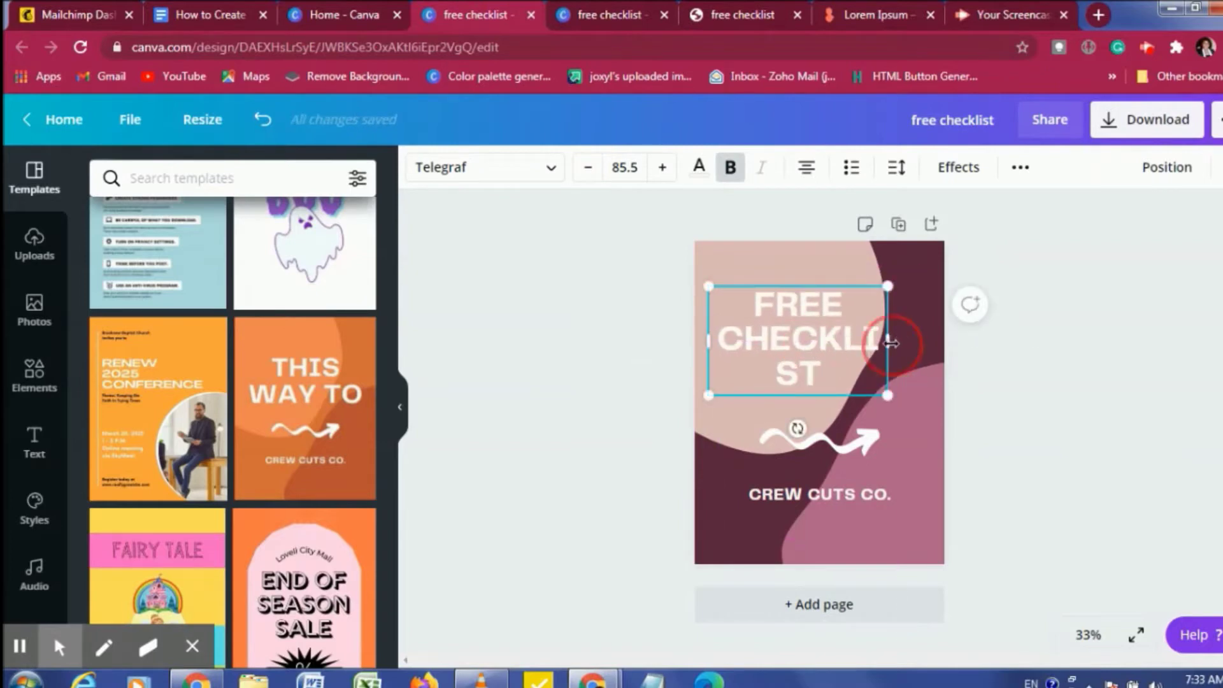
{"action": "left_click_drag", "start_coordinate": [887, 341], "coordinate": [929, 342]}
{"action": "left_click_drag", "start_coordinate": [813, 360], "coordinate": [820, 346]}
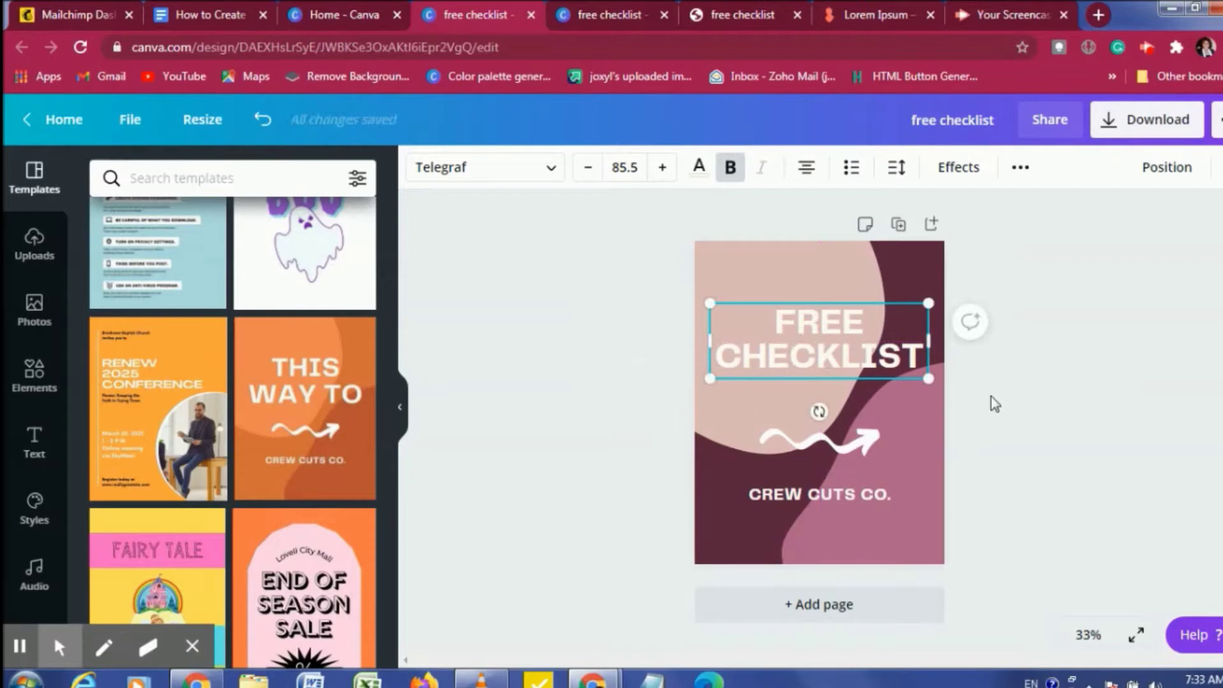
{"action": "left_click", "coordinate": [1029, 413]}
{"action": "left_click", "coordinate": [849, 454]}
{"action": "key", "text": "Delete"}
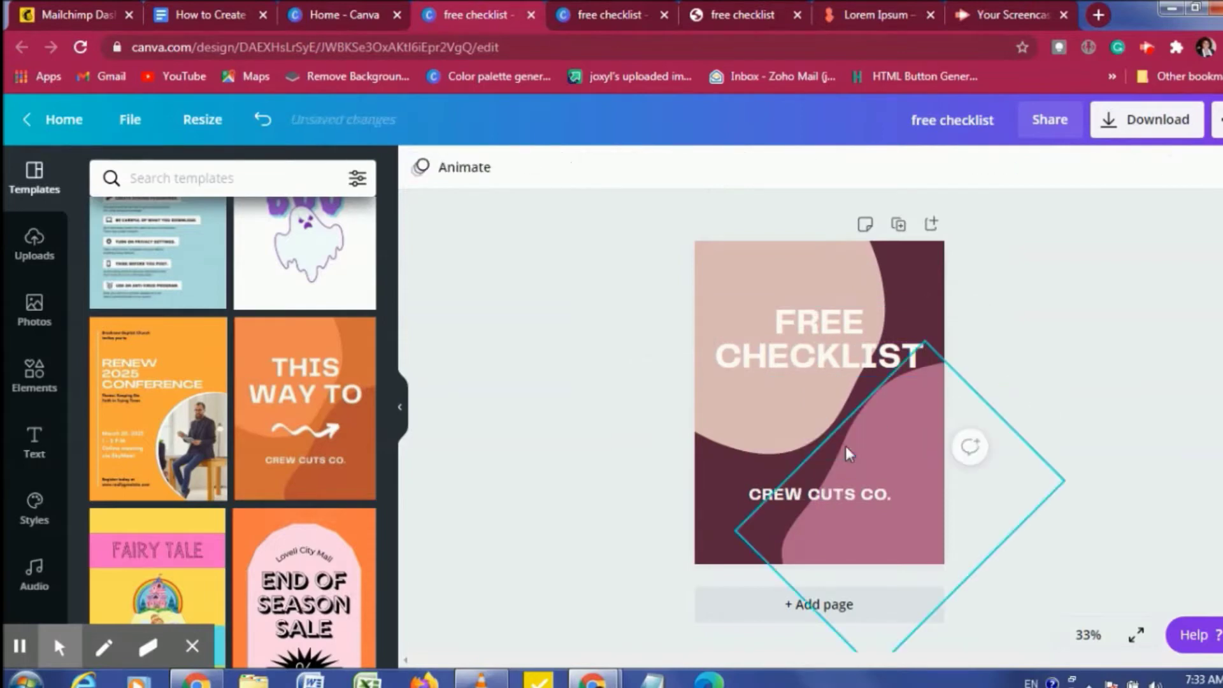
{"action": "left_click", "coordinate": [847, 500]}
Swap 'CREW CUTS CO.' for the creator's website address, shrink it and move it slightly lower.
{"action": "left_click", "coordinate": [847, 498]}
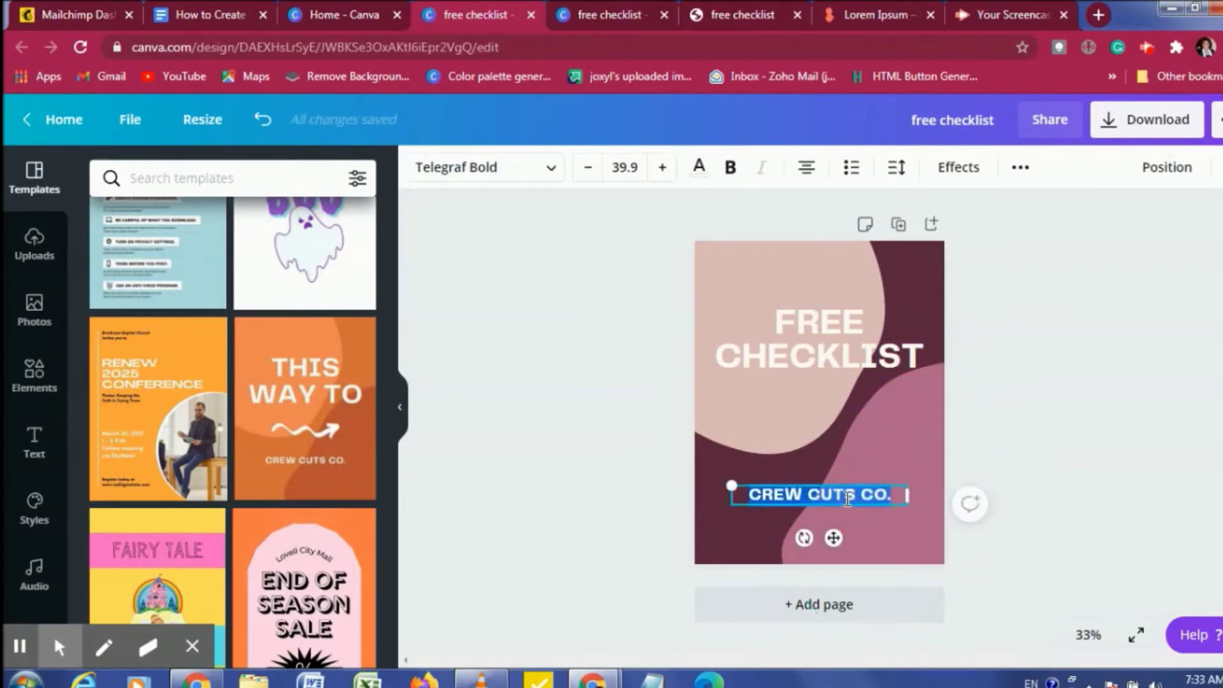
{"action": "key", "text": "BackSpace"}
{"action": "type", "text": "J"}
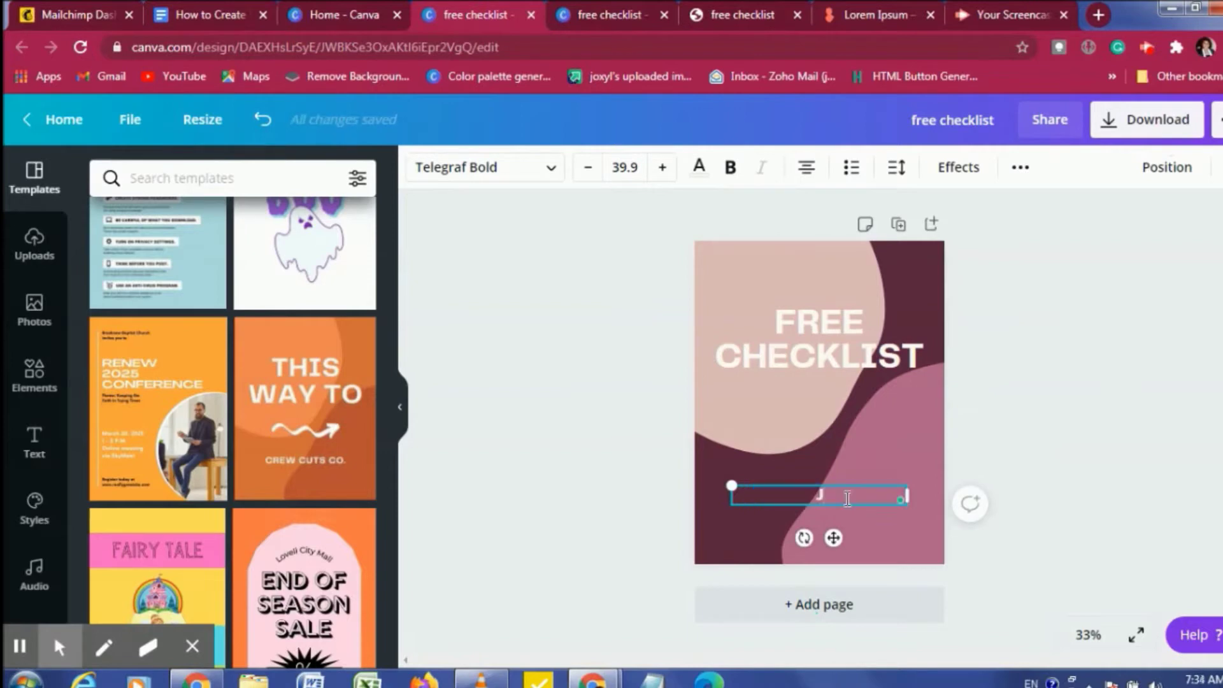
{"action": "type", "text": "ORICREA"}
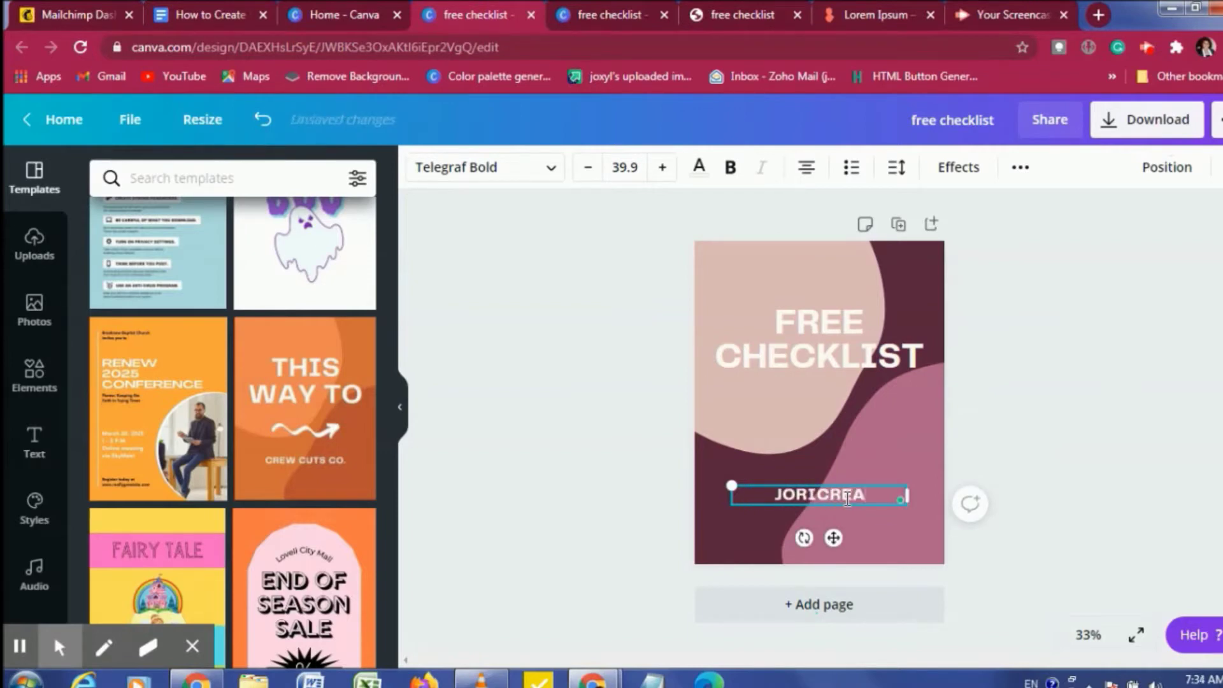
{"action": "type", "text": "TIVES"}
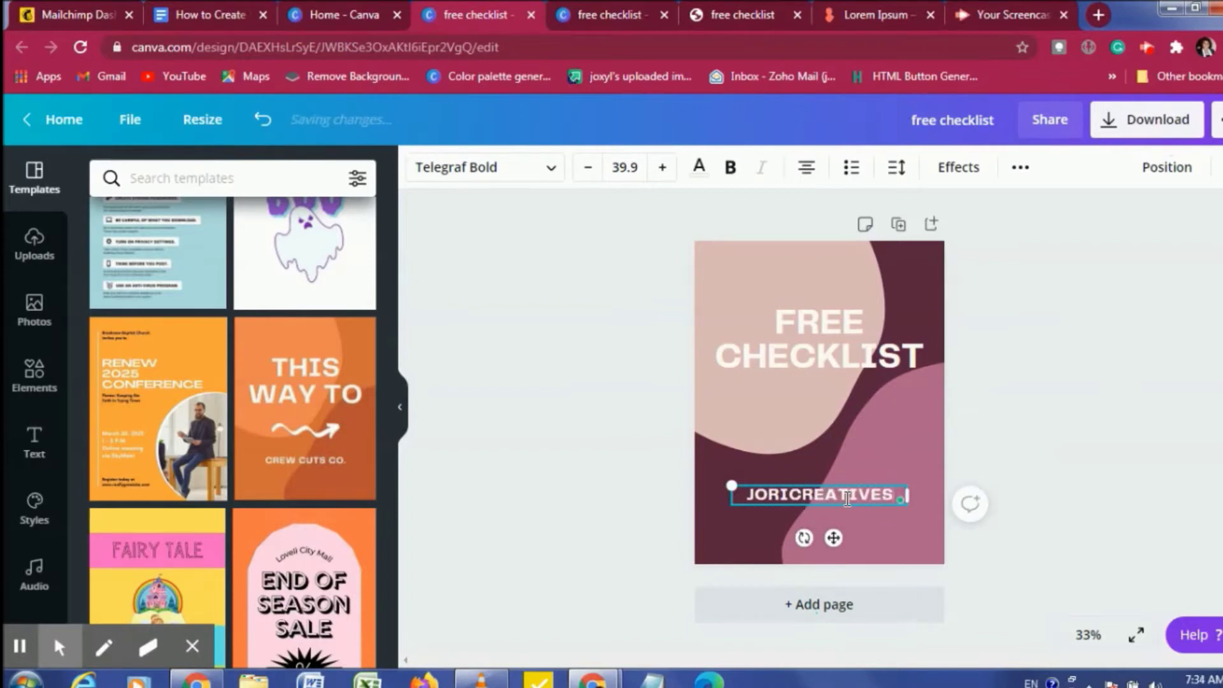
{"action": "type", "text": ".COM"}
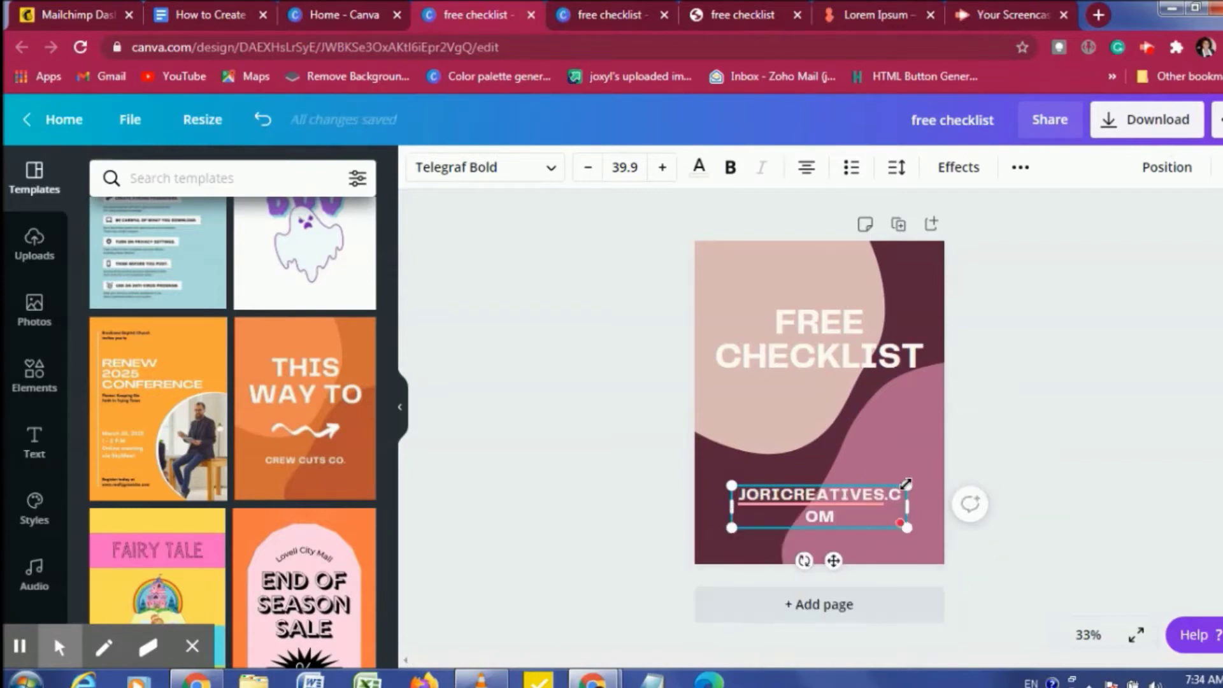
{"action": "mouse_move", "coordinate": [906, 485]}
{"action": "left_mouse_down"}
{"action": "mouse_move", "coordinate": [867, 504]}
{"action": "mouse_move", "coordinate": [911, 507]}
{"action": "left_mouse_up"}
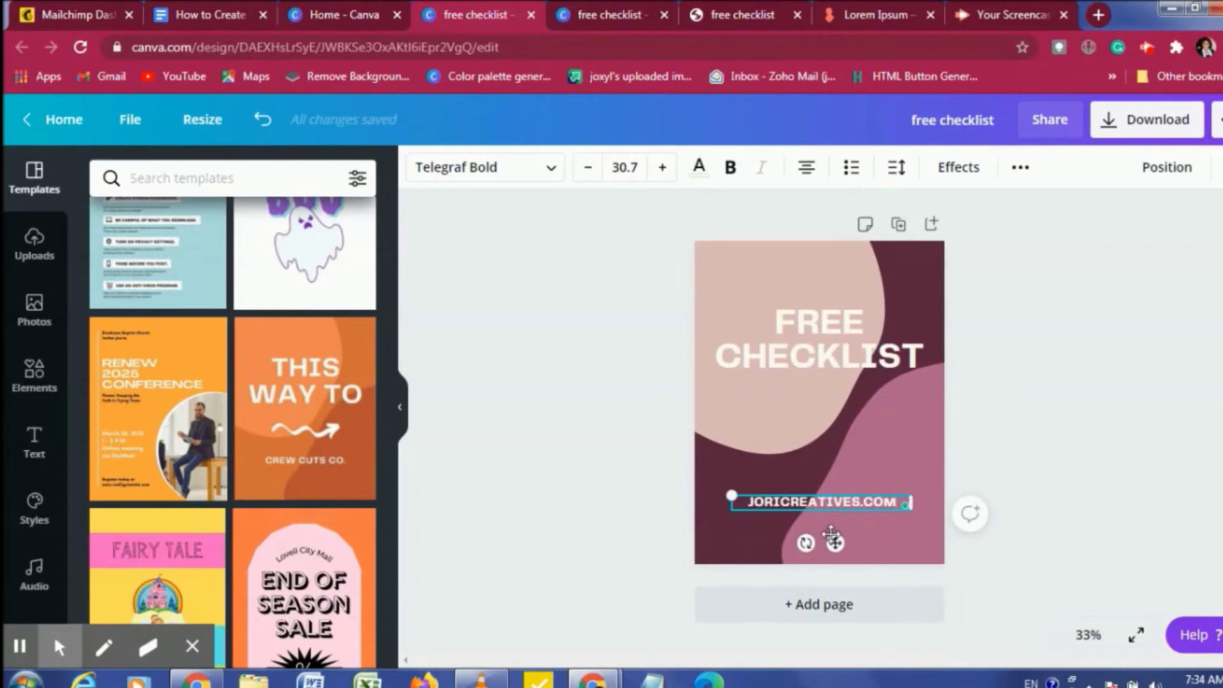
{"action": "left_click_drag", "start_coordinate": [834, 540], "coordinate": [831, 559]}
{"action": "left_click", "coordinate": [1059, 393]}
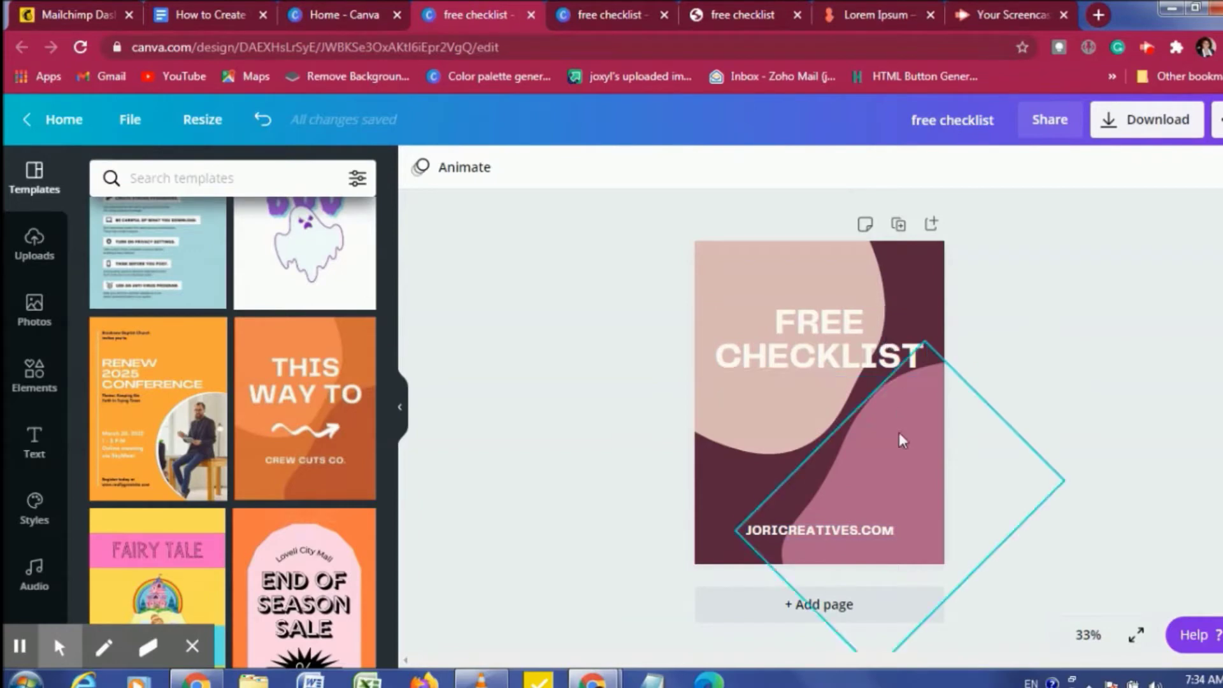
Nudge the title down and set the two light shapes to about 72 and 68 transparency.
{"action": "left_click_drag", "start_coordinate": [848, 317], "coordinate": [846, 347]}
{"action": "left_click", "coordinate": [827, 284]}
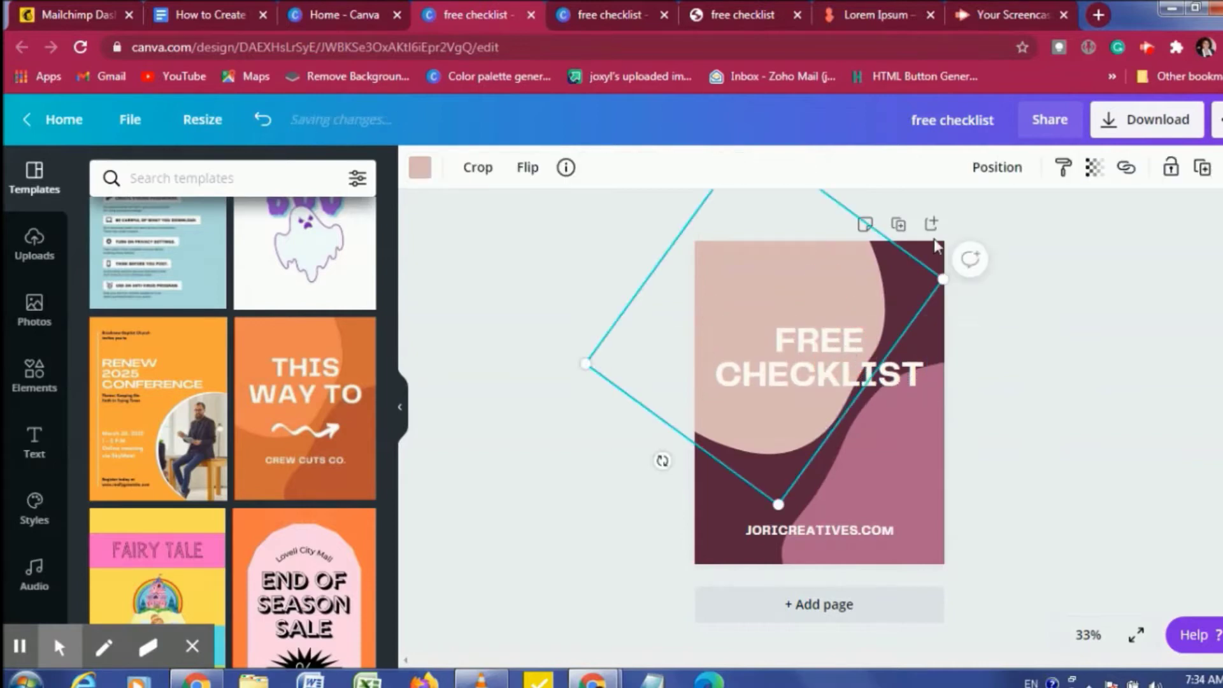
{"action": "left_click", "coordinate": [1098, 170]}
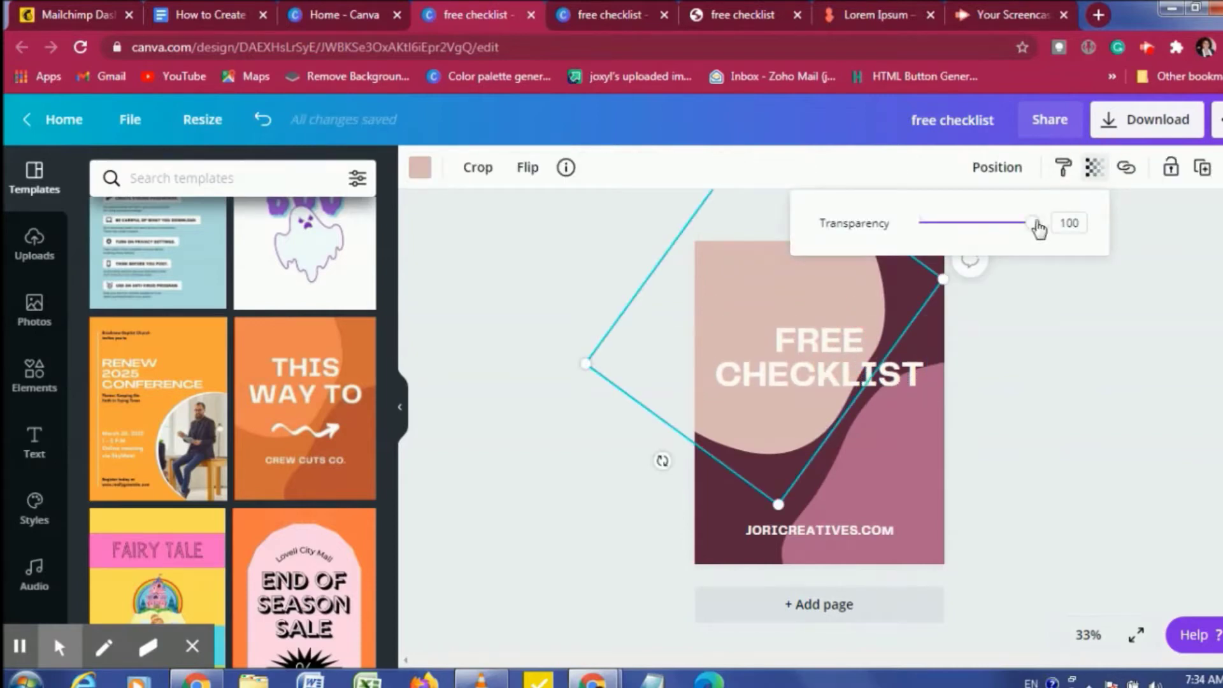
{"action": "left_click_drag", "start_coordinate": [1032, 224], "coordinate": [1002, 225]}
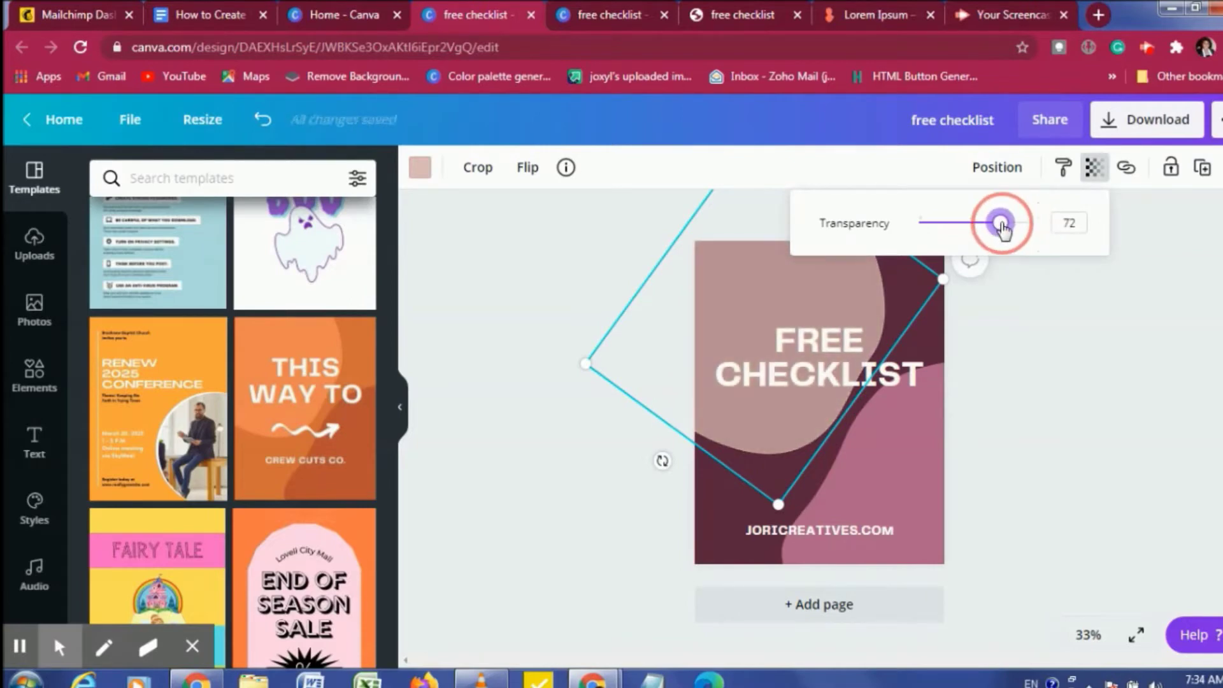
{"action": "left_click", "coordinate": [918, 418]}
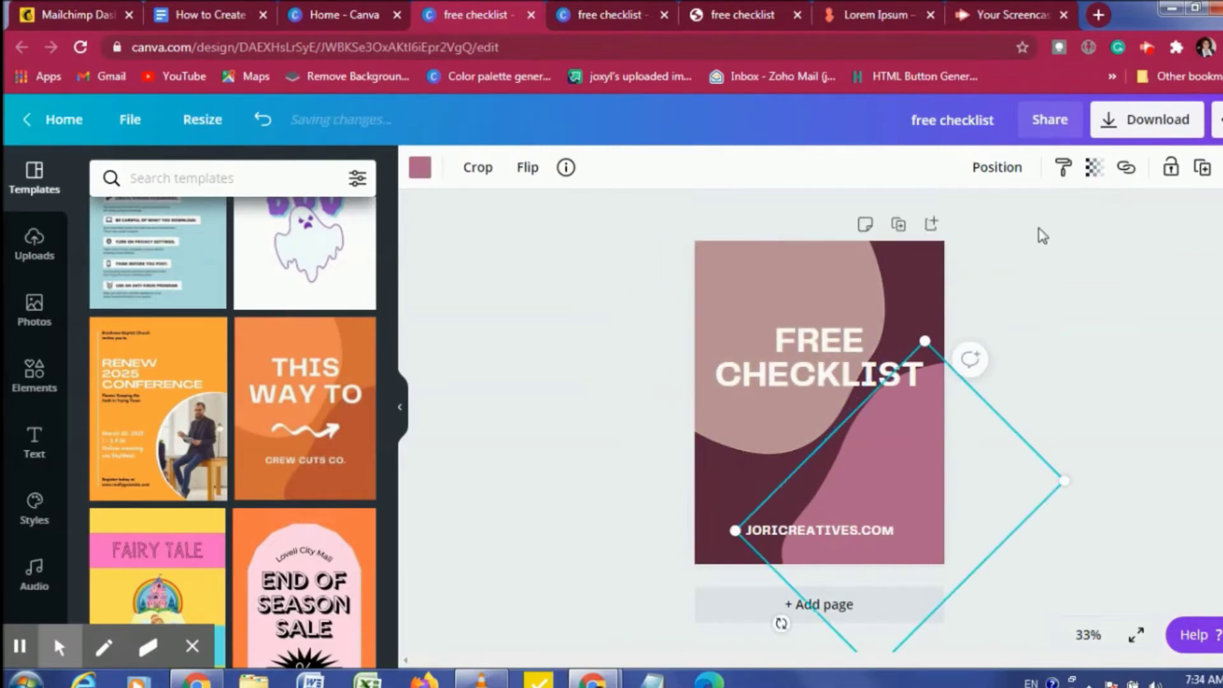
{"action": "left_click", "coordinate": [1087, 185]}
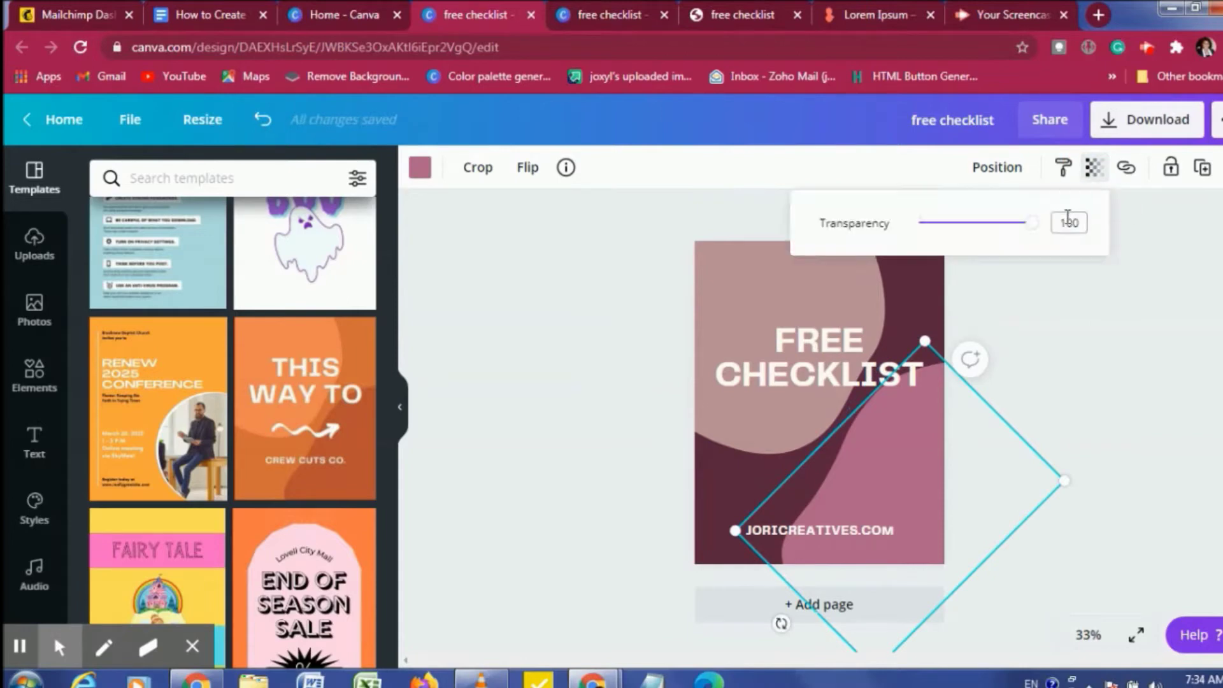
{"action": "left_click_drag", "start_coordinate": [1035, 228], "coordinate": [1000, 227]}
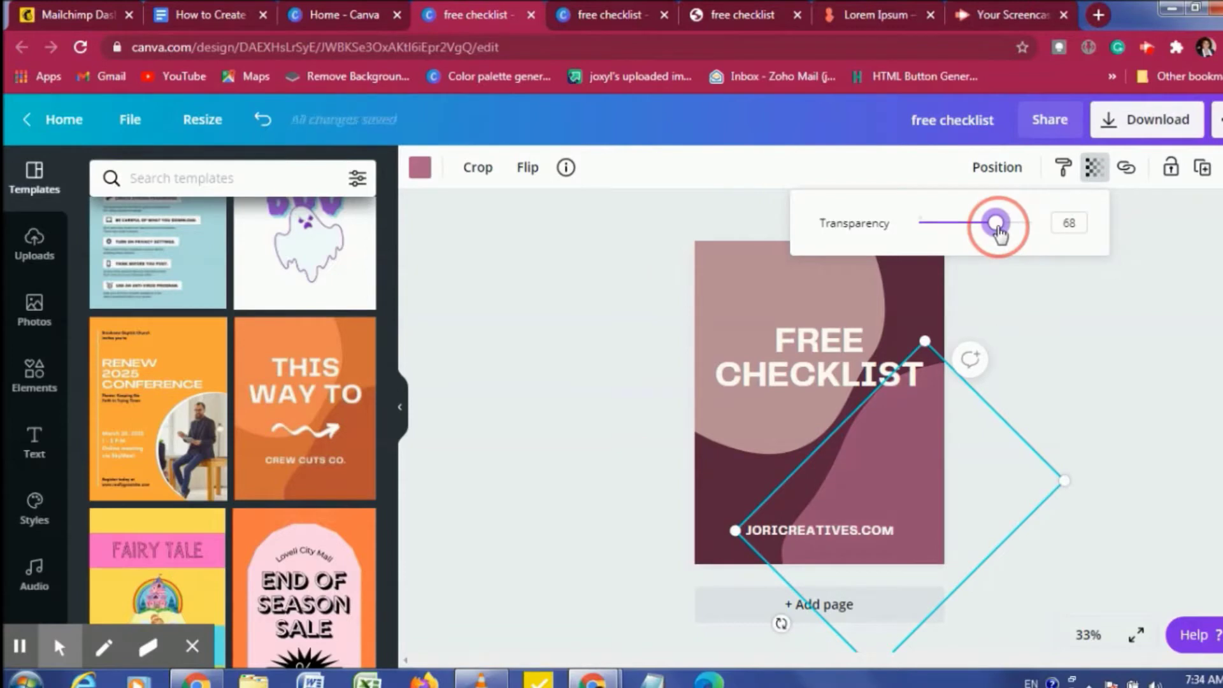
{"action": "left_click", "coordinate": [1077, 337]}
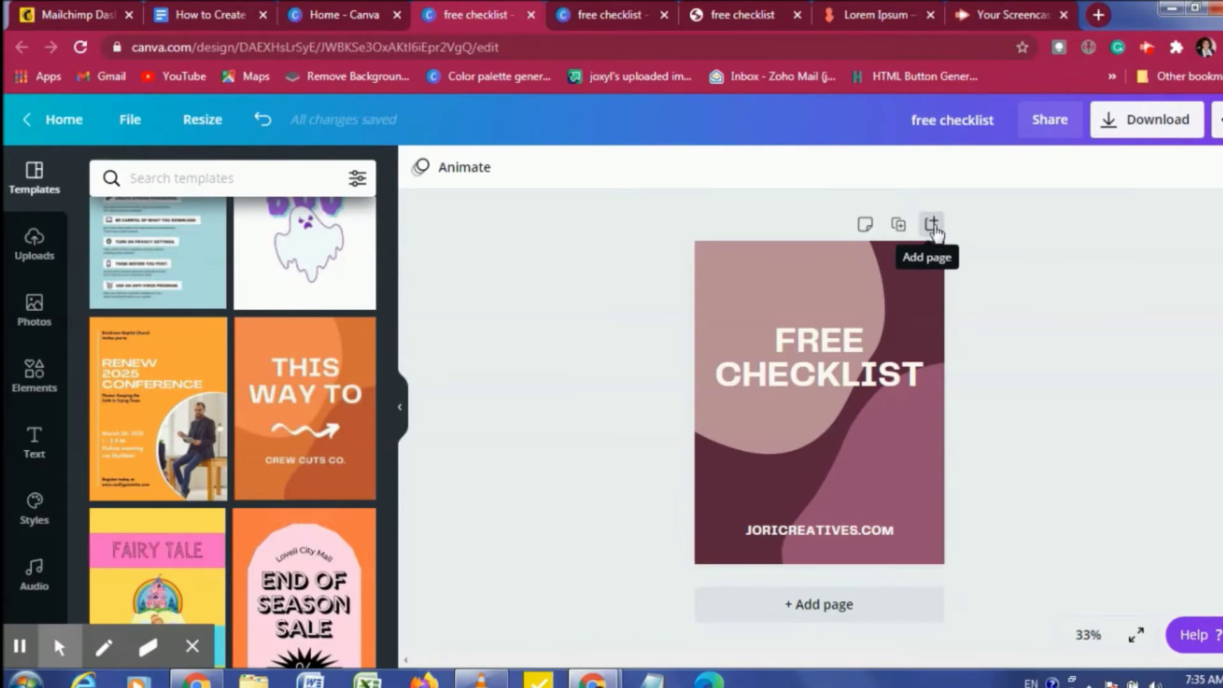
Add a second page to the design and give it a white background.
{"action": "left_click", "coordinate": [932, 226]}
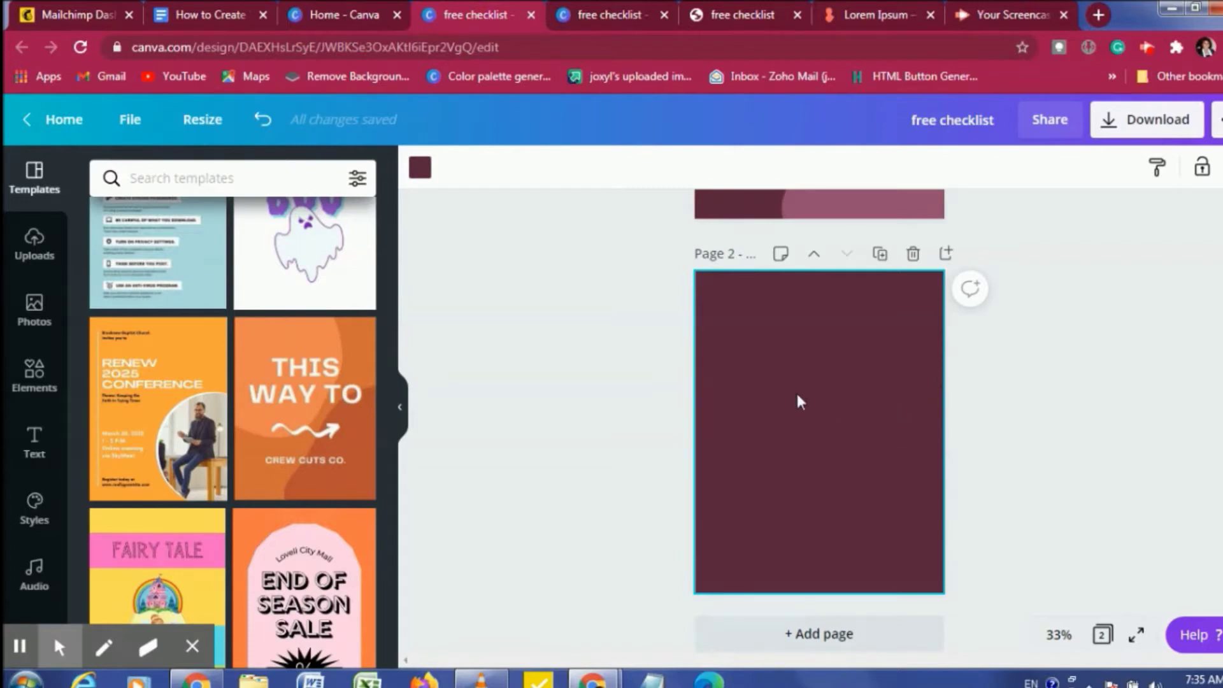
{"action": "scroll", "coordinate": [806, 382], "scroll_direction": "up", "scroll_amount": 4}
{"action": "scroll", "coordinate": [806, 383], "scroll_direction": "down", "scroll_amount": 3}
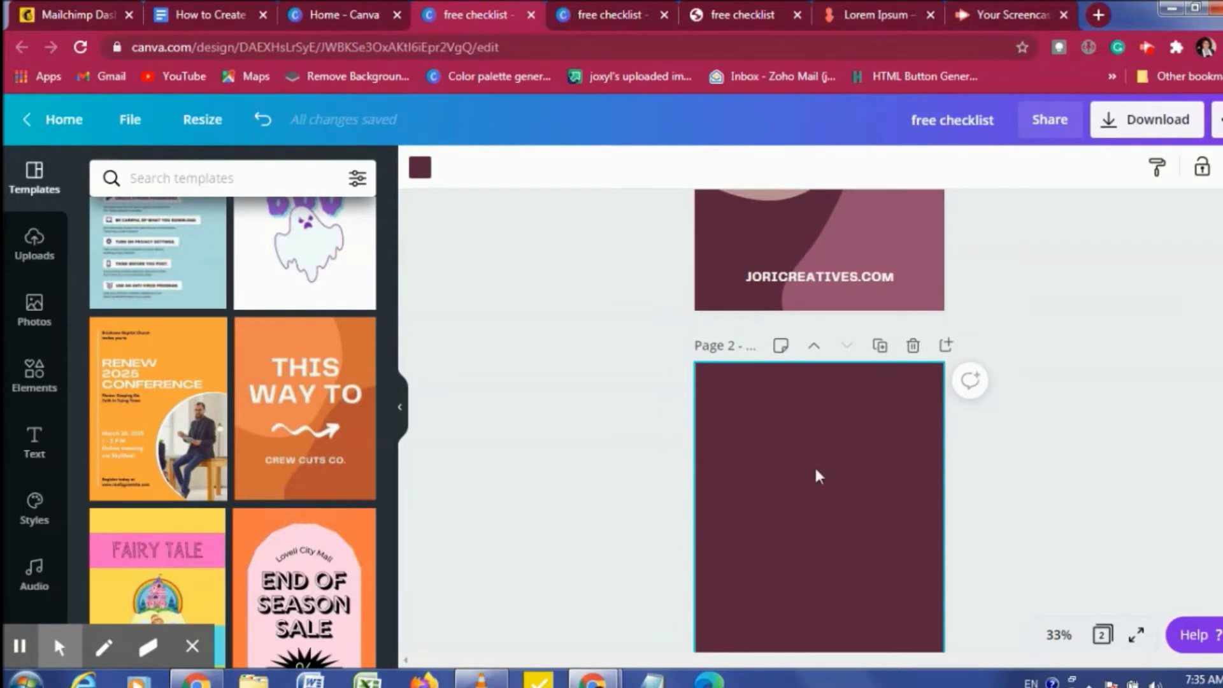
{"action": "scroll", "coordinate": [819, 476], "scroll_direction": "down", "scroll_amount": 2}
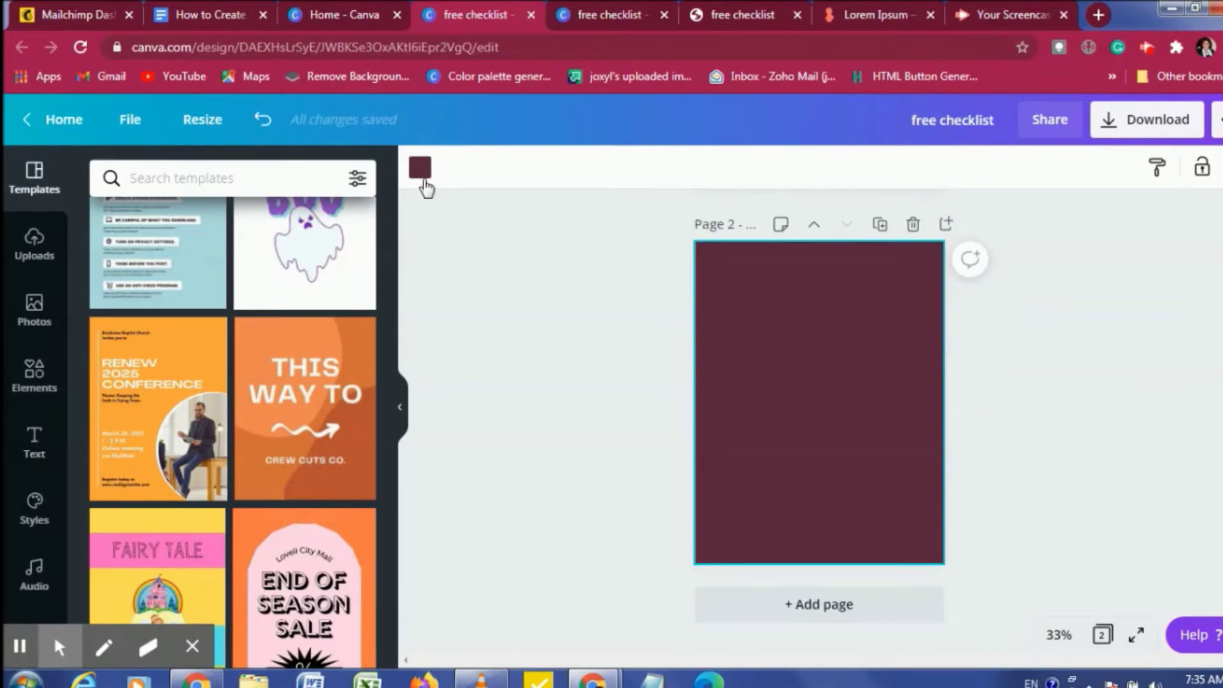
{"action": "left_click", "coordinate": [419, 169]}
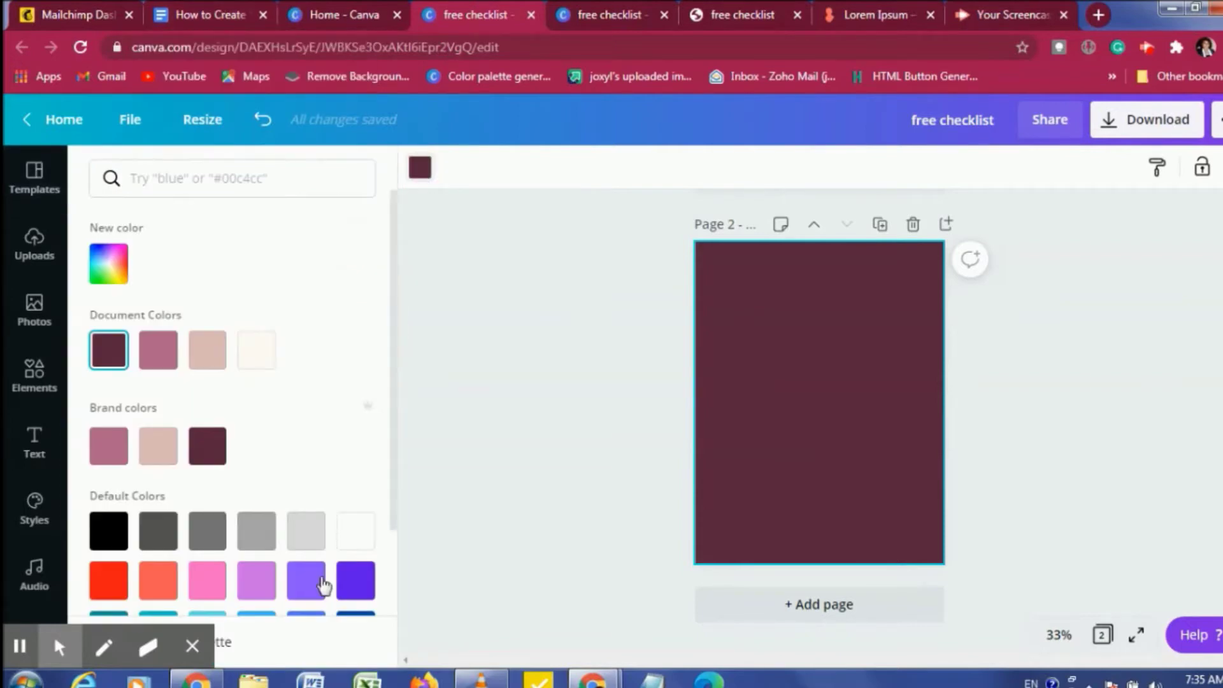
{"action": "left_click", "coordinate": [367, 538]}
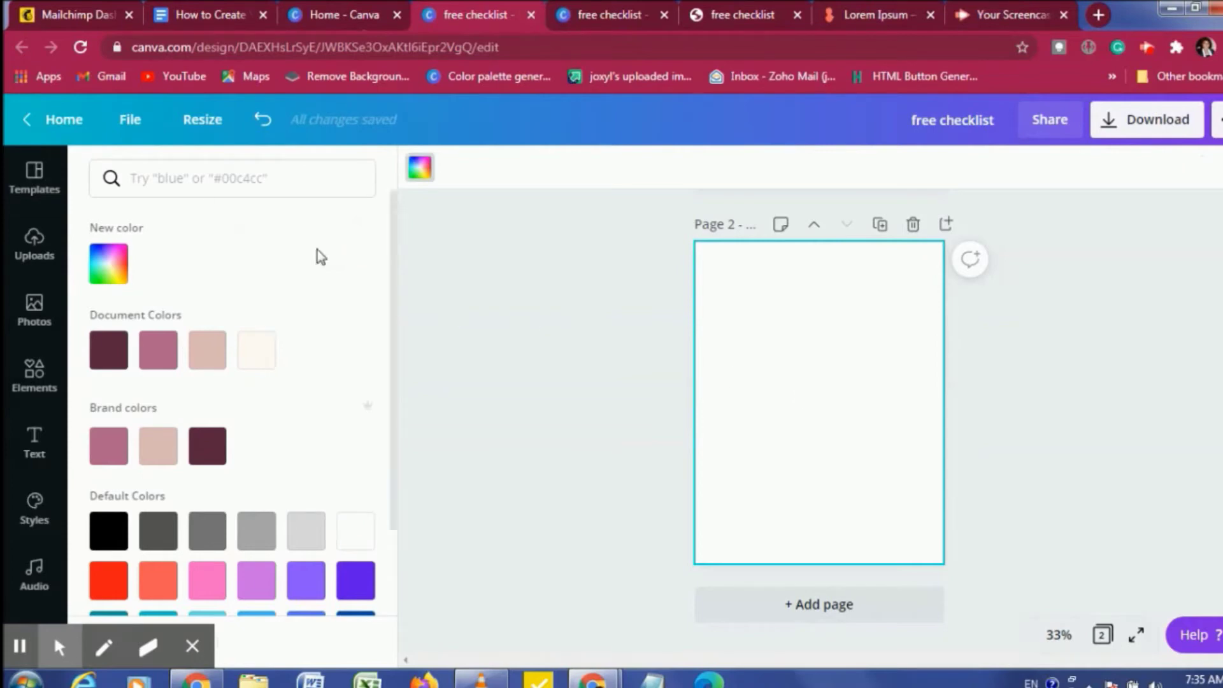
Bring up the Templates library in the left sidebar.
{"action": "left_click", "coordinate": [32, 175]}
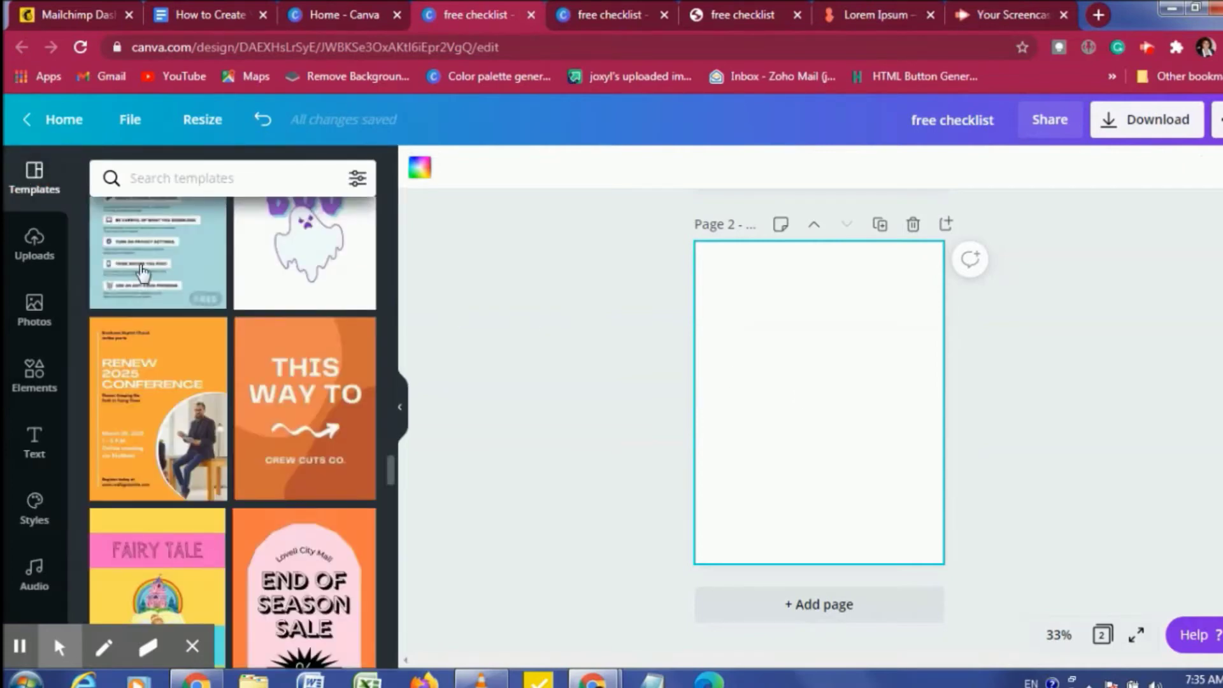
{"action": "scroll", "coordinate": [209, 418], "scroll_direction": "down", "scroll_amount": 3}
{"action": "scroll", "coordinate": [209, 419], "scroll_direction": "up", "scroll_amount": 9}
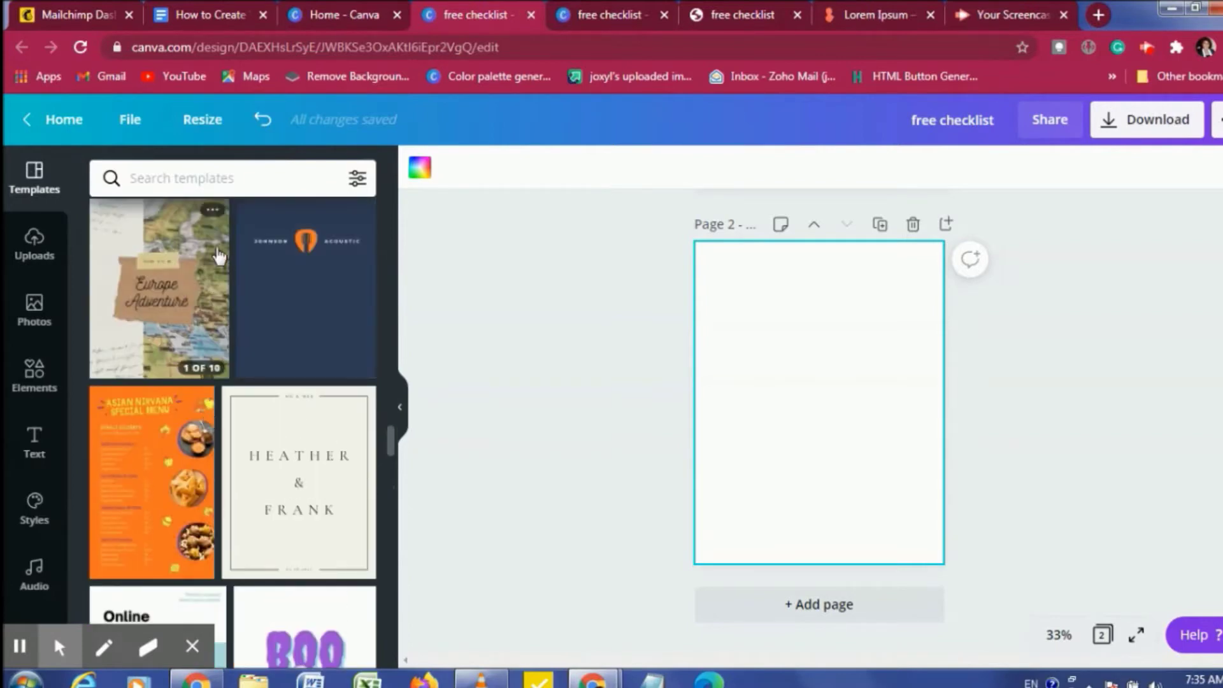
Search the Canva templates for 'checklist'.
{"action": "left_click", "coordinate": [213, 179]}
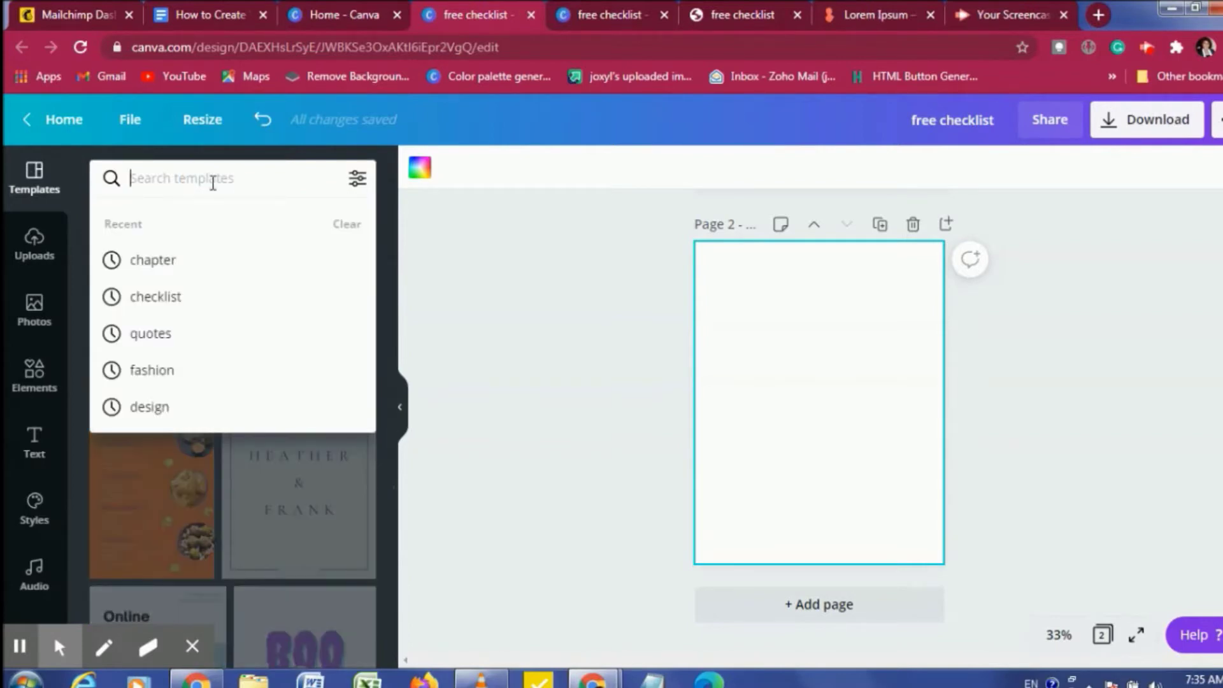
{"action": "type", "text": "che"}
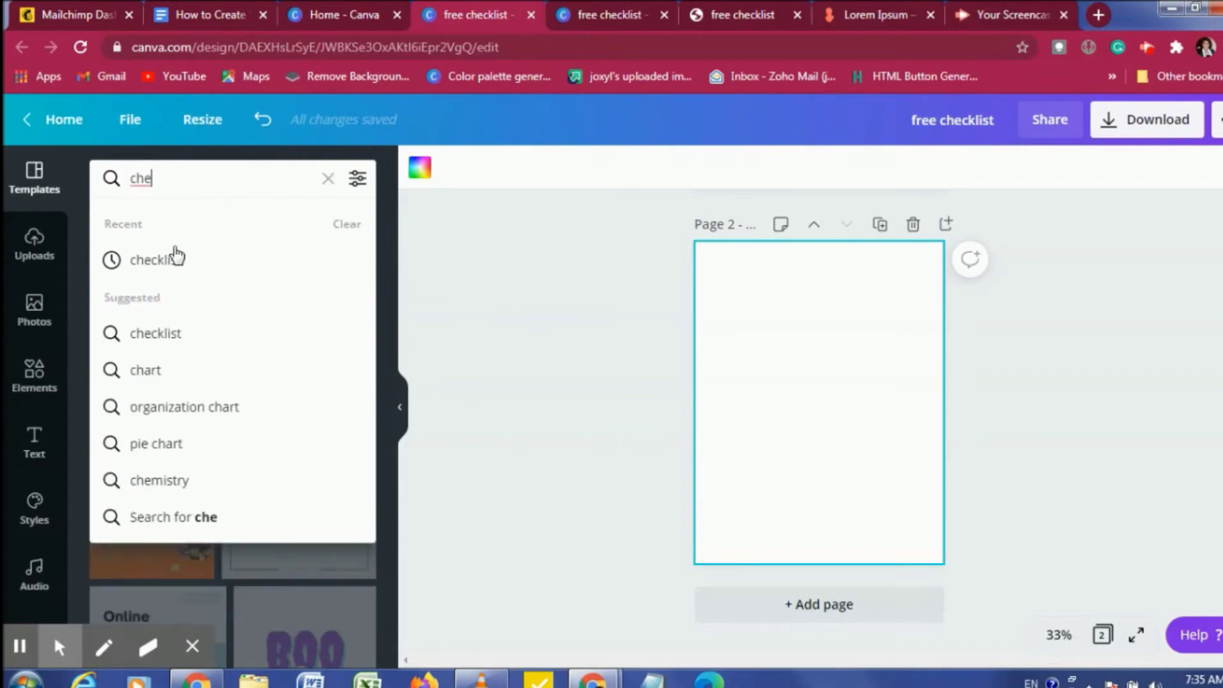
{"action": "left_click", "coordinate": [167, 259]}
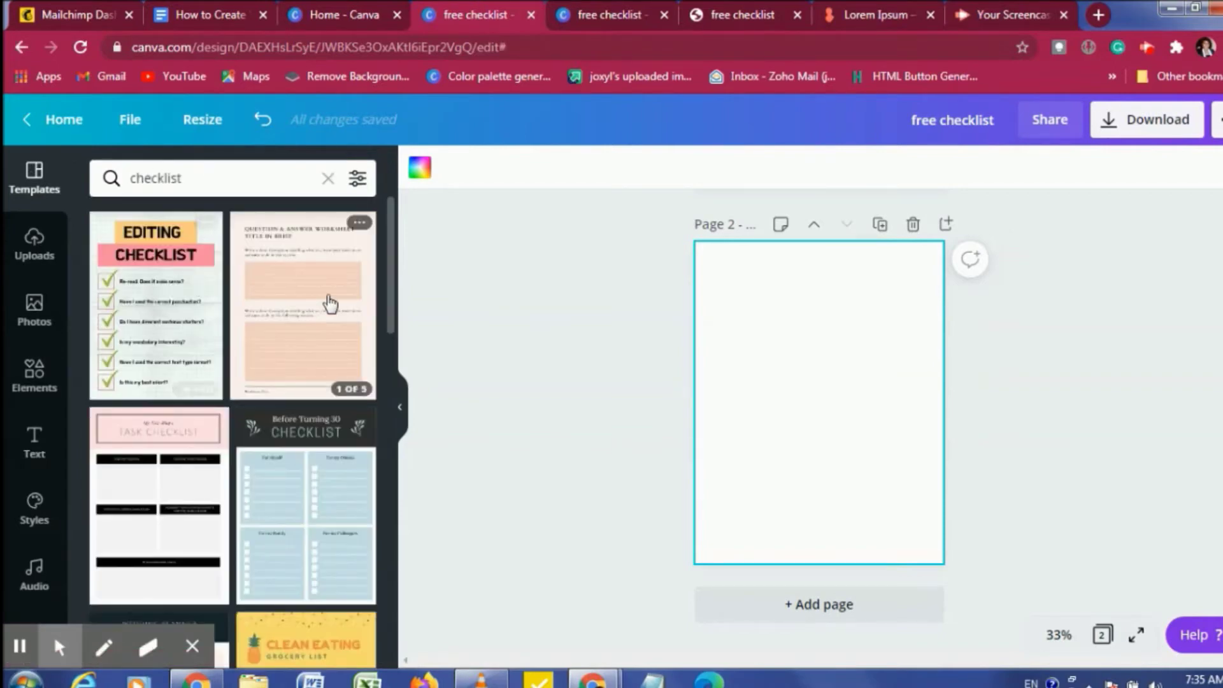
Browse the checklist results and apply the peach weekly to-do template to page 2.
{"action": "scroll", "coordinate": [329, 302], "scroll_direction": "down", "scroll_amount": 2}
{"action": "scroll", "coordinate": [328, 302], "scroll_direction": "down", "scroll_amount": 4}
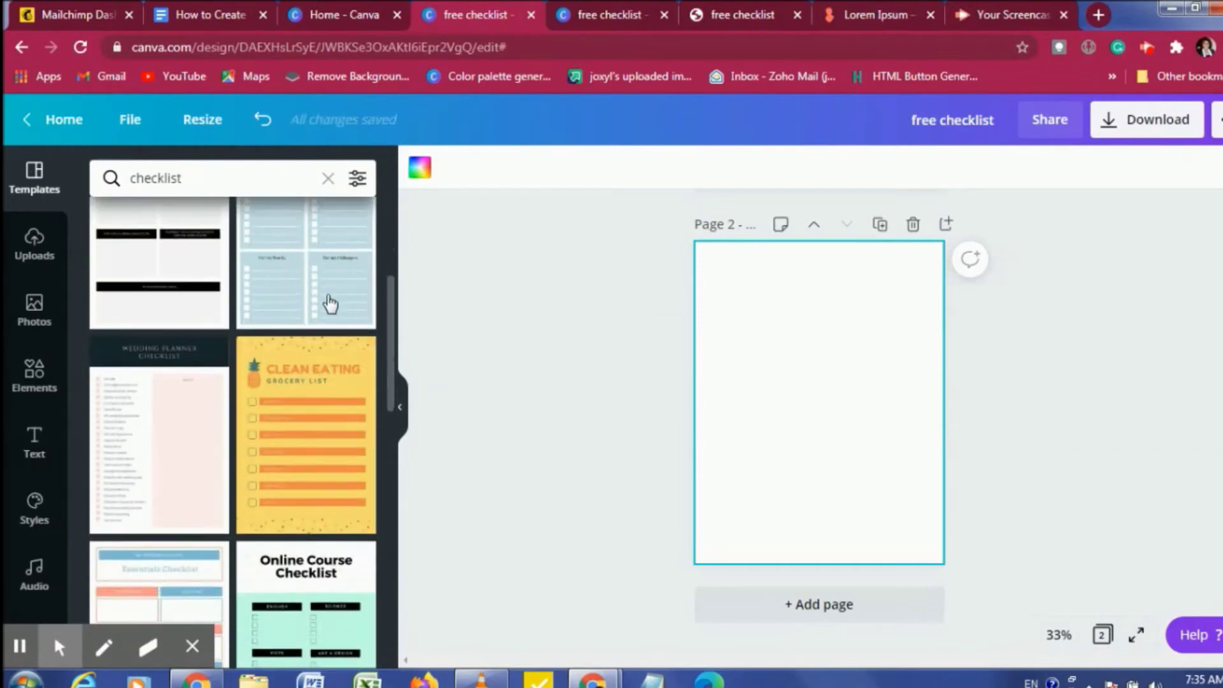
{"action": "scroll", "coordinate": [329, 302], "scroll_direction": "up", "scroll_amount": 5}
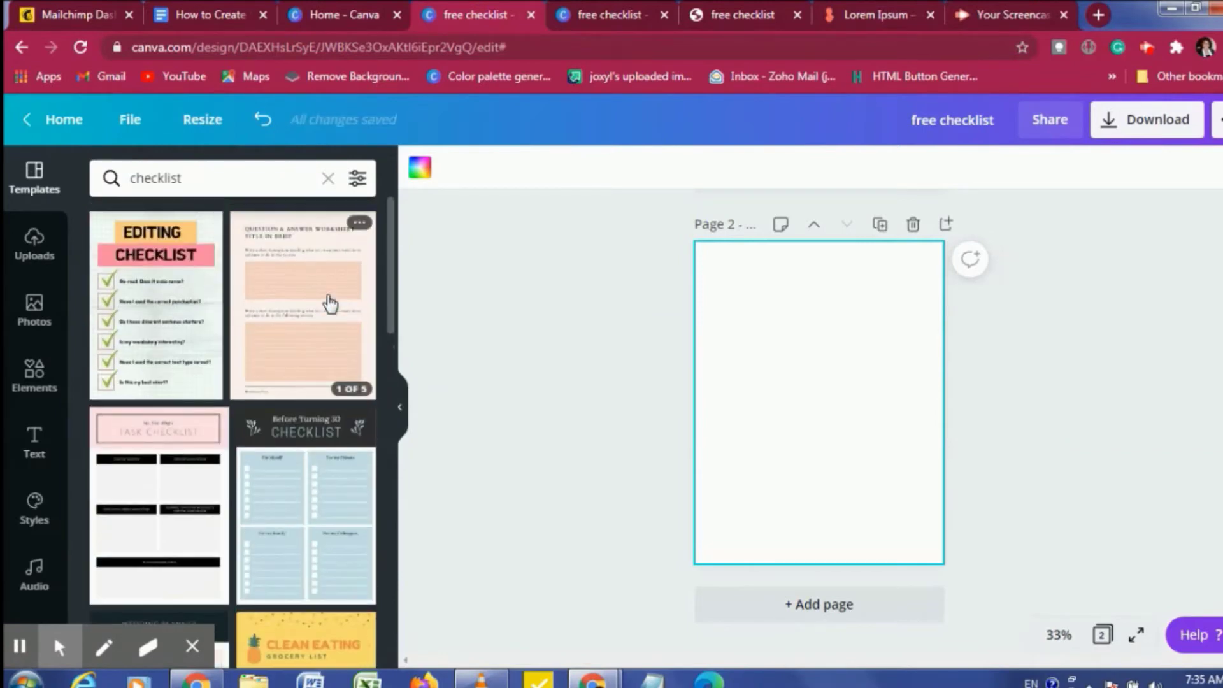
{"action": "scroll", "coordinate": [329, 304], "scroll_direction": "down", "scroll_amount": 2}
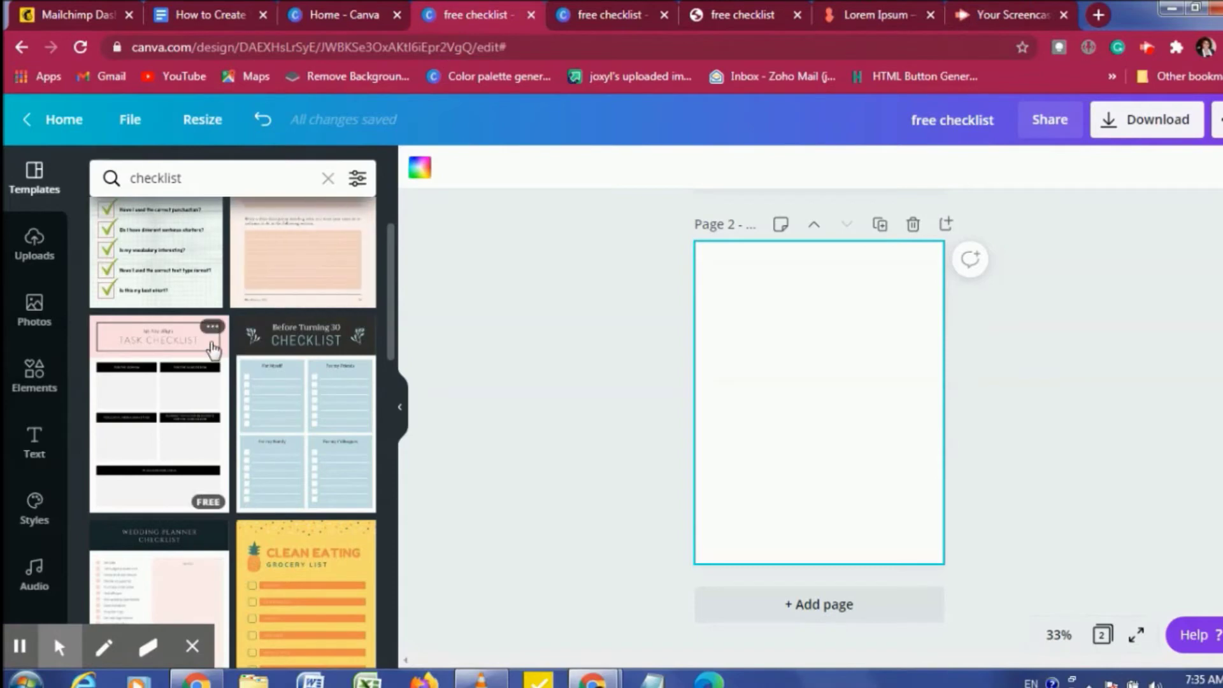
{"action": "scroll", "coordinate": [196, 265], "scroll_direction": "up", "scroll_amount": 2}
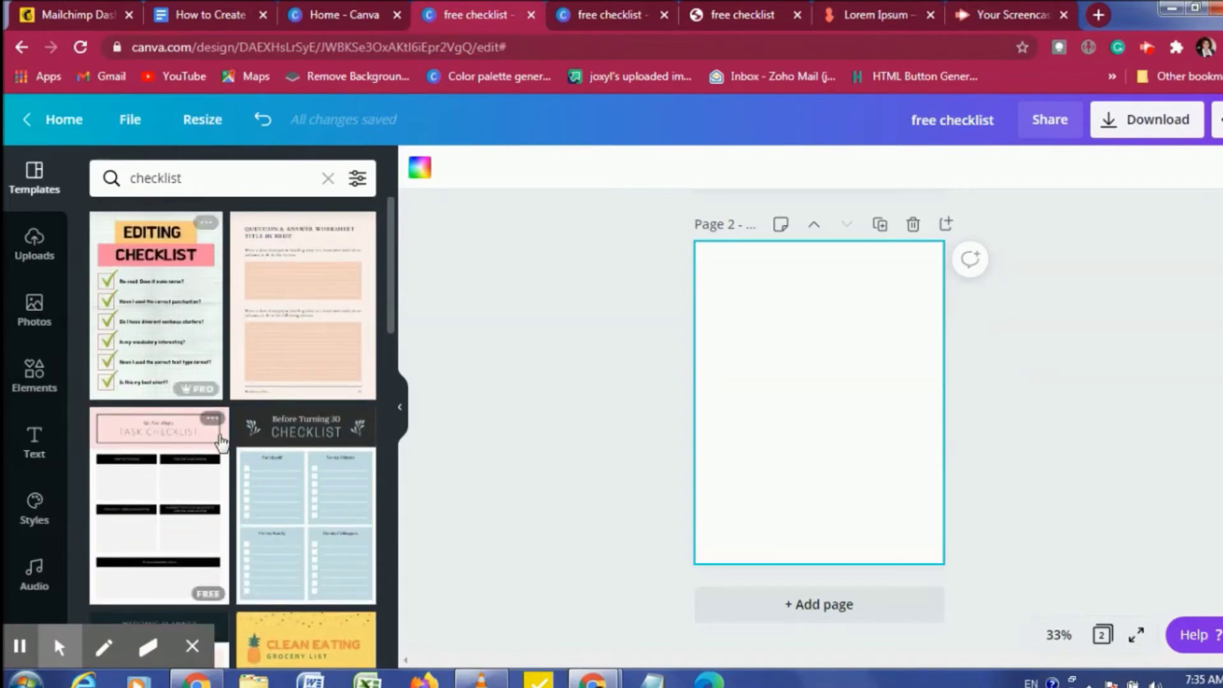
{"action": "mouse_move", "coordinate": [183, 398]}
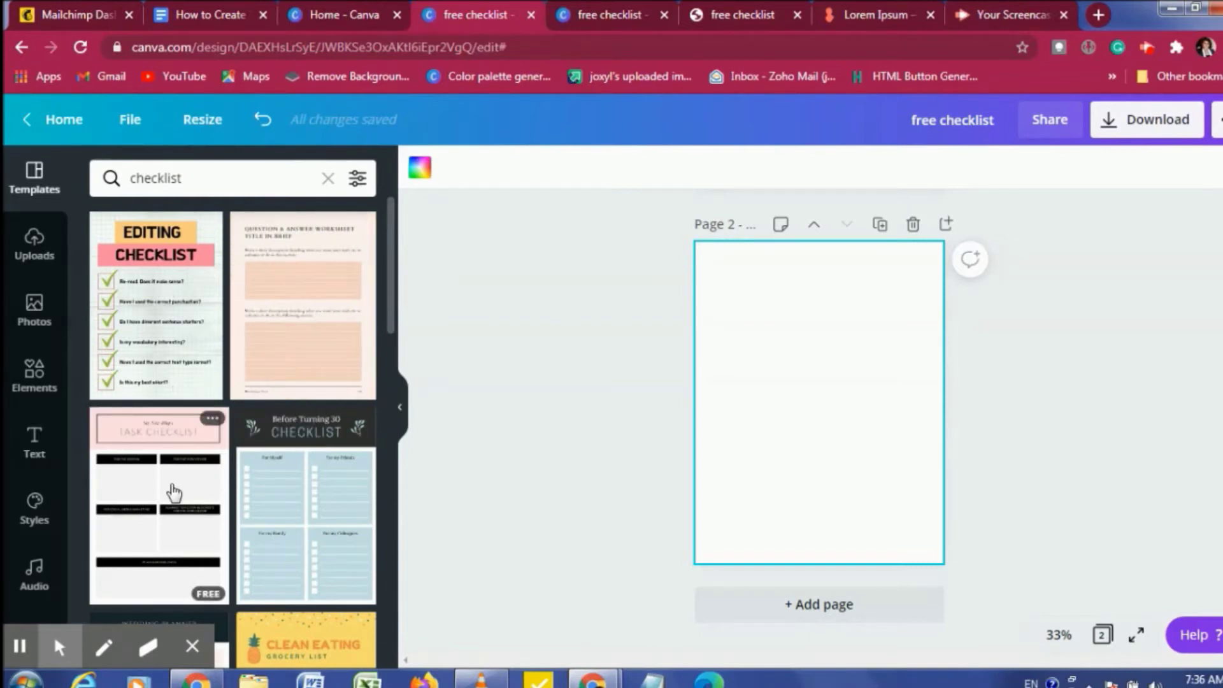
{"action": "scroll", "coordinate": [175, 491], "scroll_direction": "down", "scroll_amount": 2}
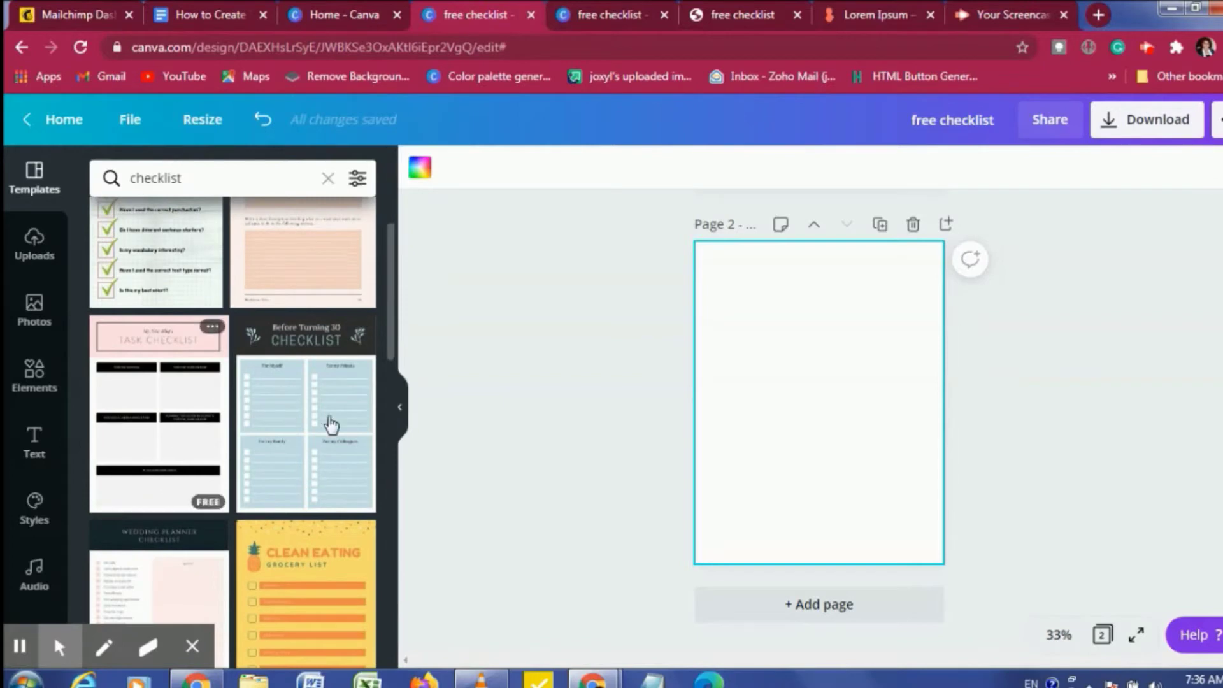
{"action": "scroll", "coordinate": [342, 443], "scroll_direction": "down", "scroll_amount": 1}
{"action": "scroll", "coordinate": [343, 443], "scroll_direction": "down", "scroll_amount": 2}
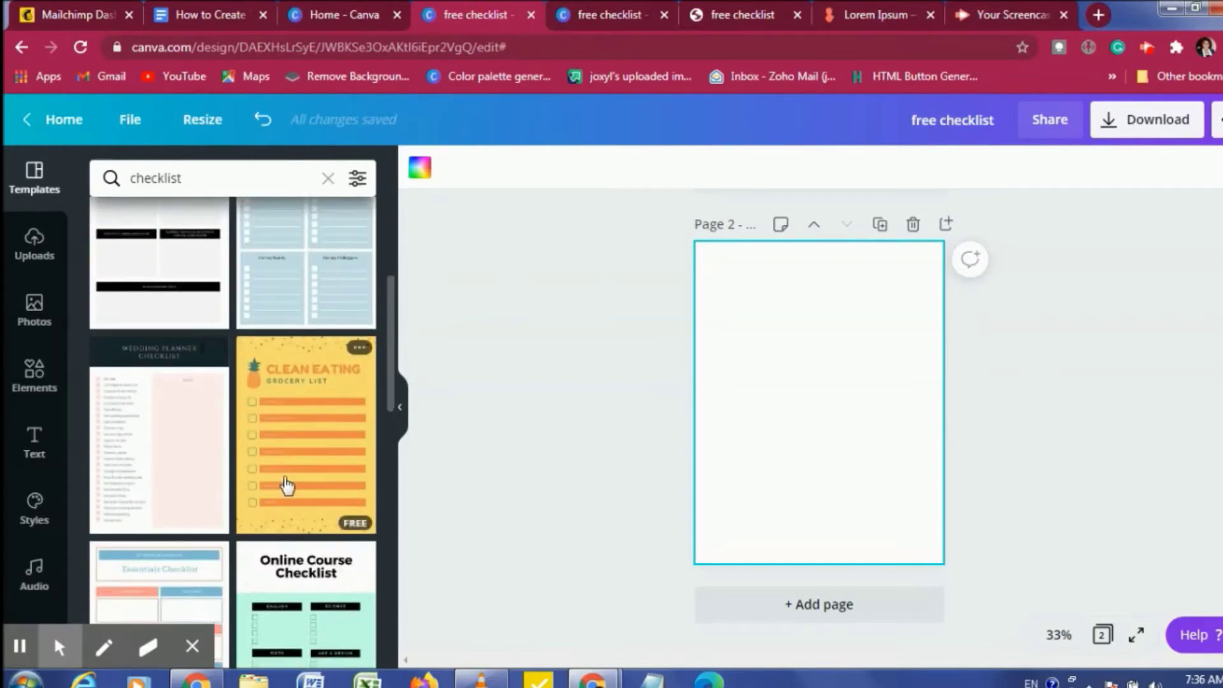
{"action": "scroll", "coordinate": [287, 483], "scroll_direction": "down", "scroll_amount": 2}
{"action": "scroll", "coordinate": [287, 483], "scroll_direction": "down", "scroll_amount": 1}
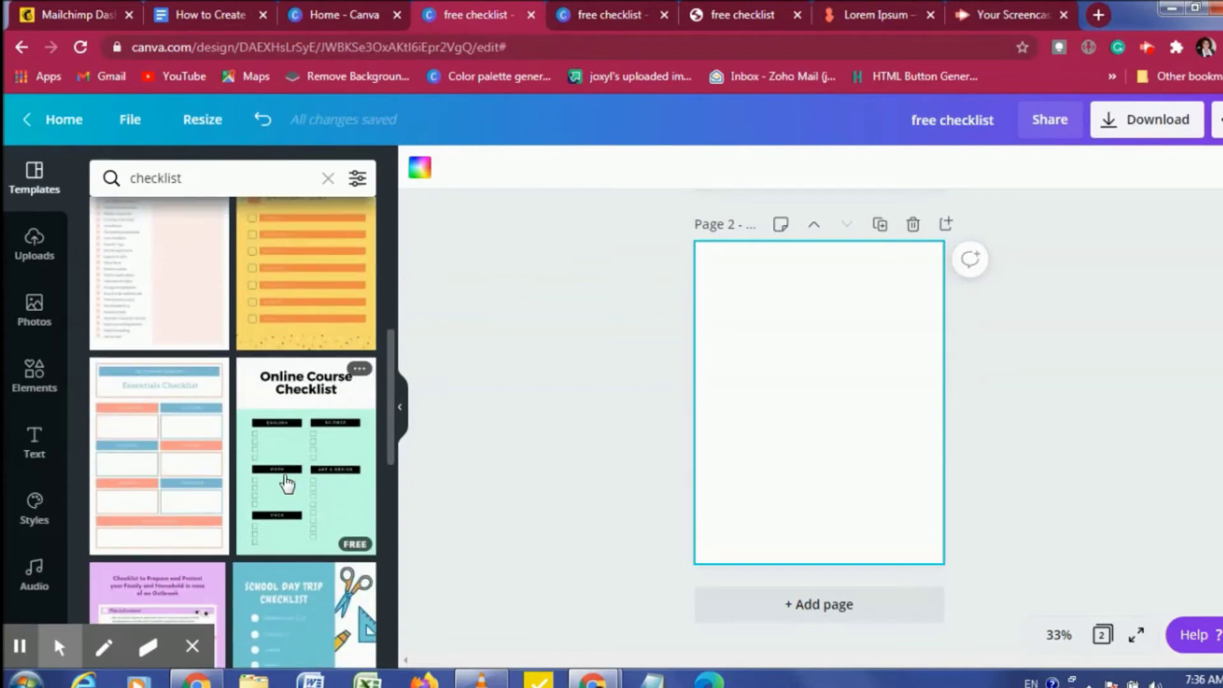
{"action": "scroll", "coordinate": [130, 504], "scroll_direction": "down", "scroll_amount": 3}
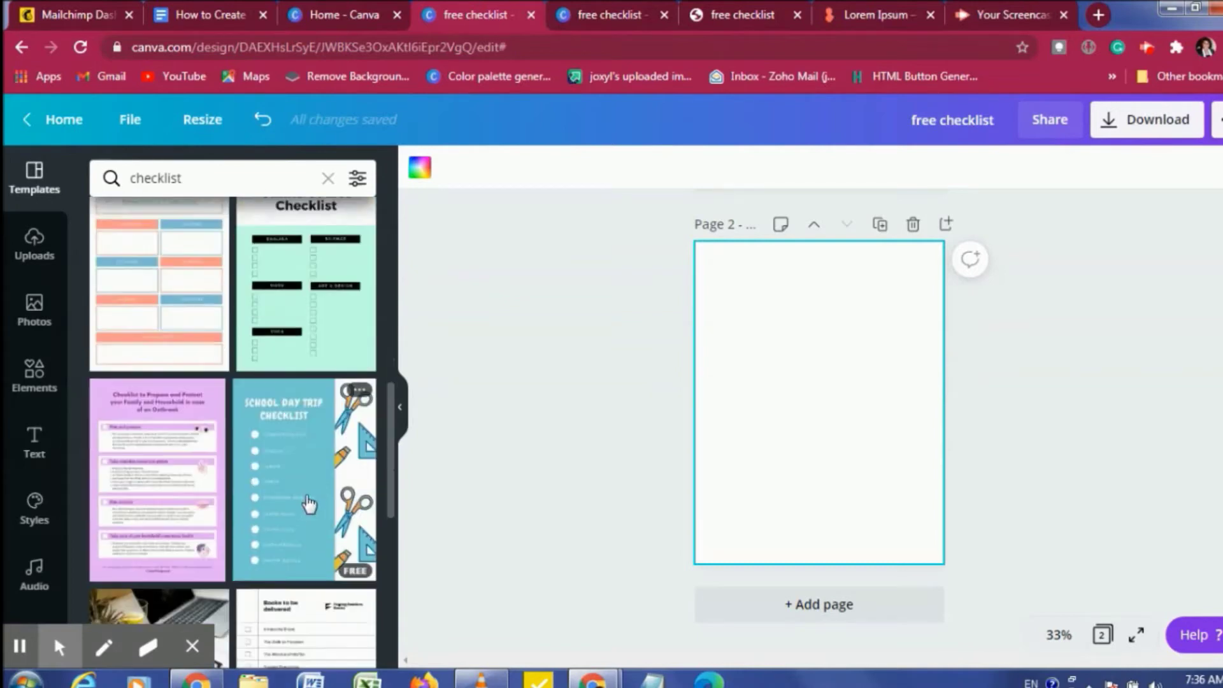
{"action": "scroll", "coordinate": [185, 500], "scroll_direction": "down", "scroll_amount": 3}
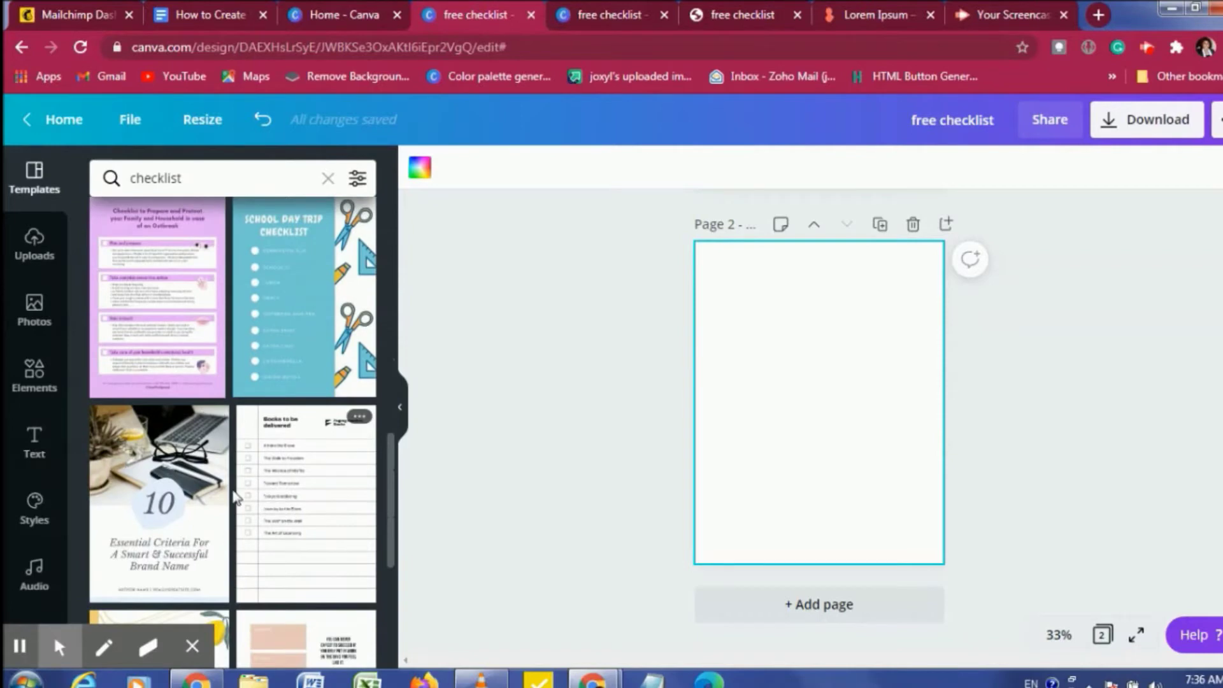
{"action": "scroll", "coordinate": [208, 499], "scroll_direction": "down", "scroll_amount": 5}
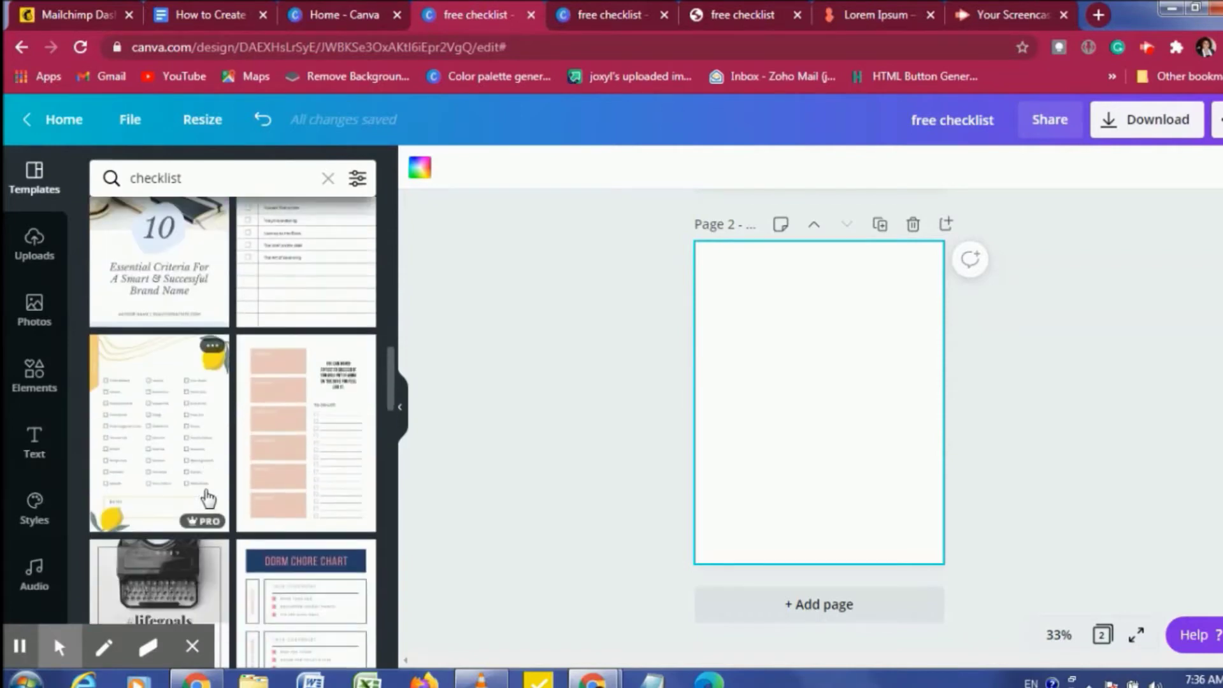
{"action": "scroll", "coordinate": [208, 499], "scroll_direction": "down", "scroll_amount": 2}
{"action": "scroll", "coordinate": [209, 499], "scroll_direction": "up", "scroll_amount": 2}
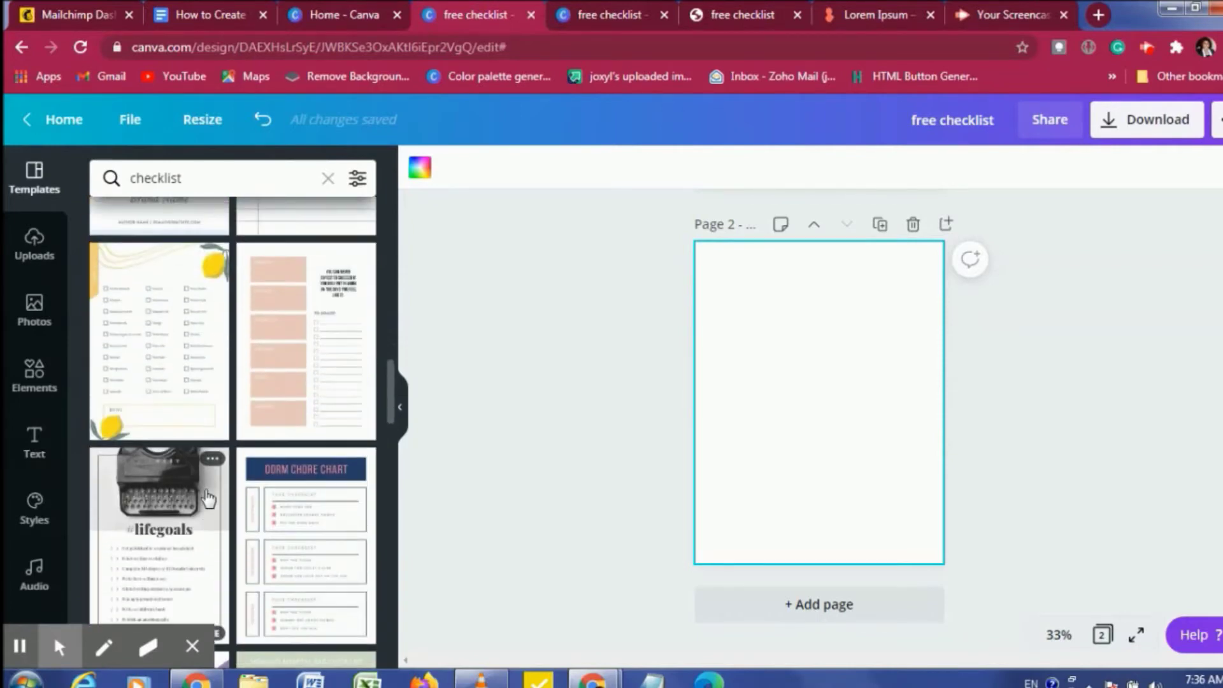
{"action": "scroll", "coordinate": [209, 499], "scroll_direction": "down", "scroll_amount": 4}
{"action": "scroll", "coordinate": [209, 499], "scroll_direction": "up", "scroll_amount": 4}
{"action": "scroll", "coordinate": [208, 498], "scroll_direction": "up", "scroll_amount": 4}
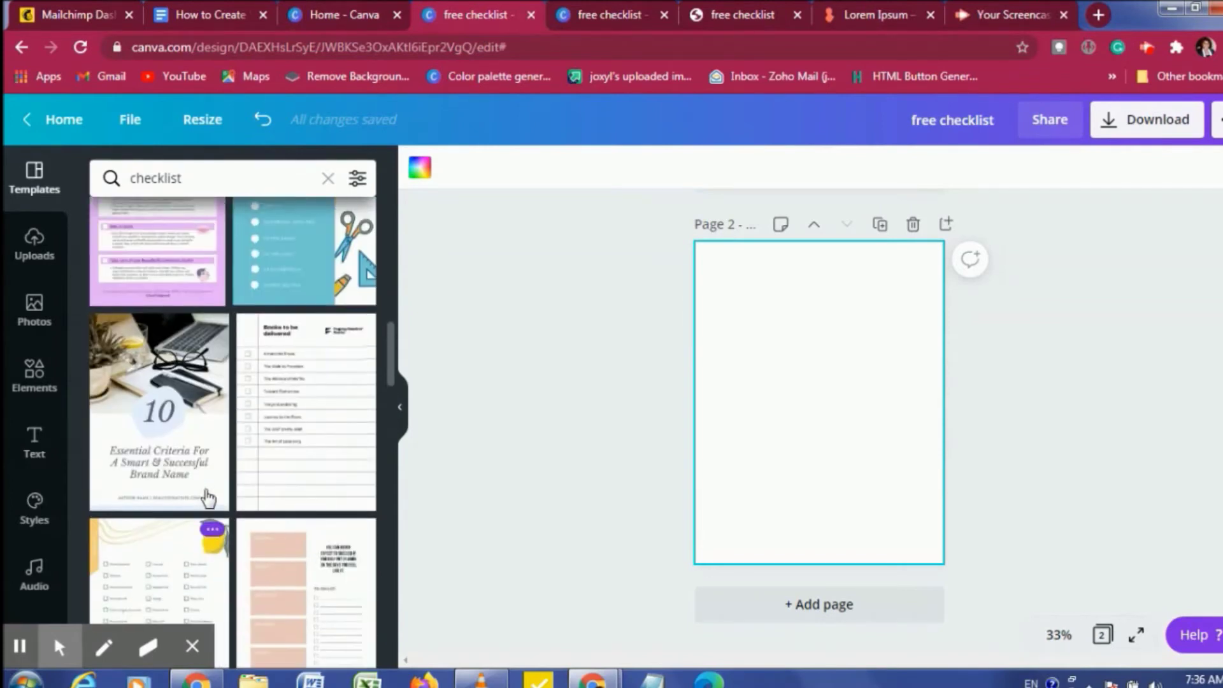
{"action": "scroll", "coordinate": [209, 499], "scroll_direction": "down", "scroll_amount": 4}
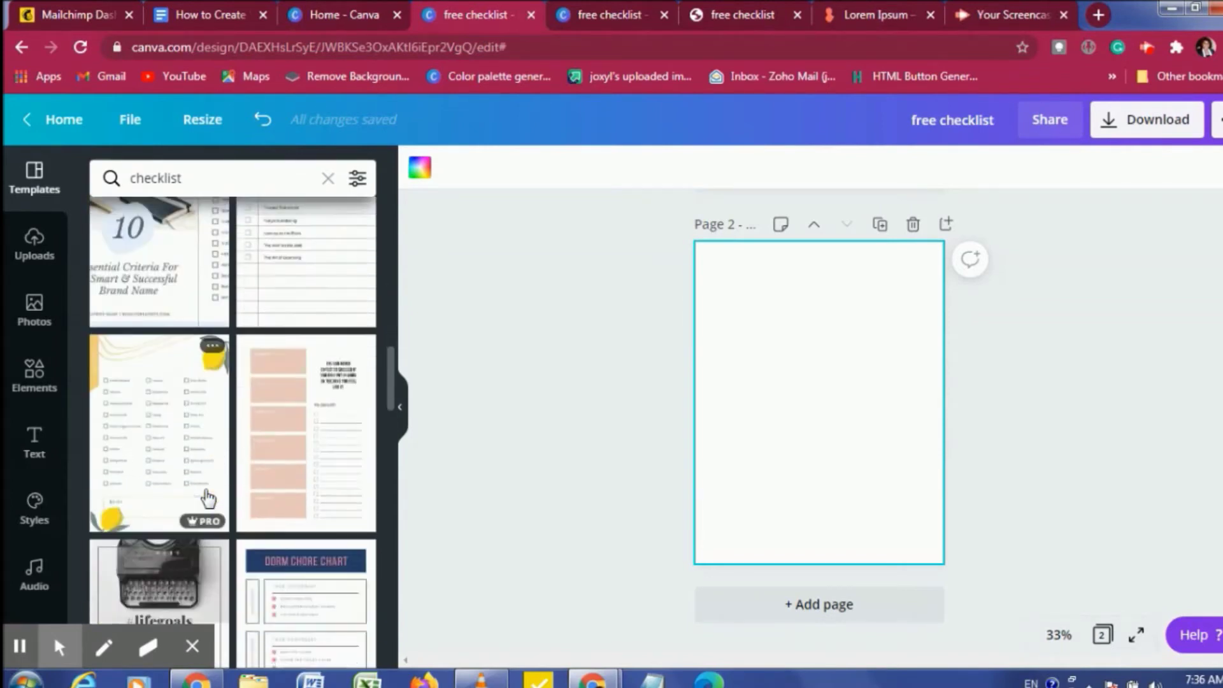
{"action": "left_click", "coordinate": [301, 392]}
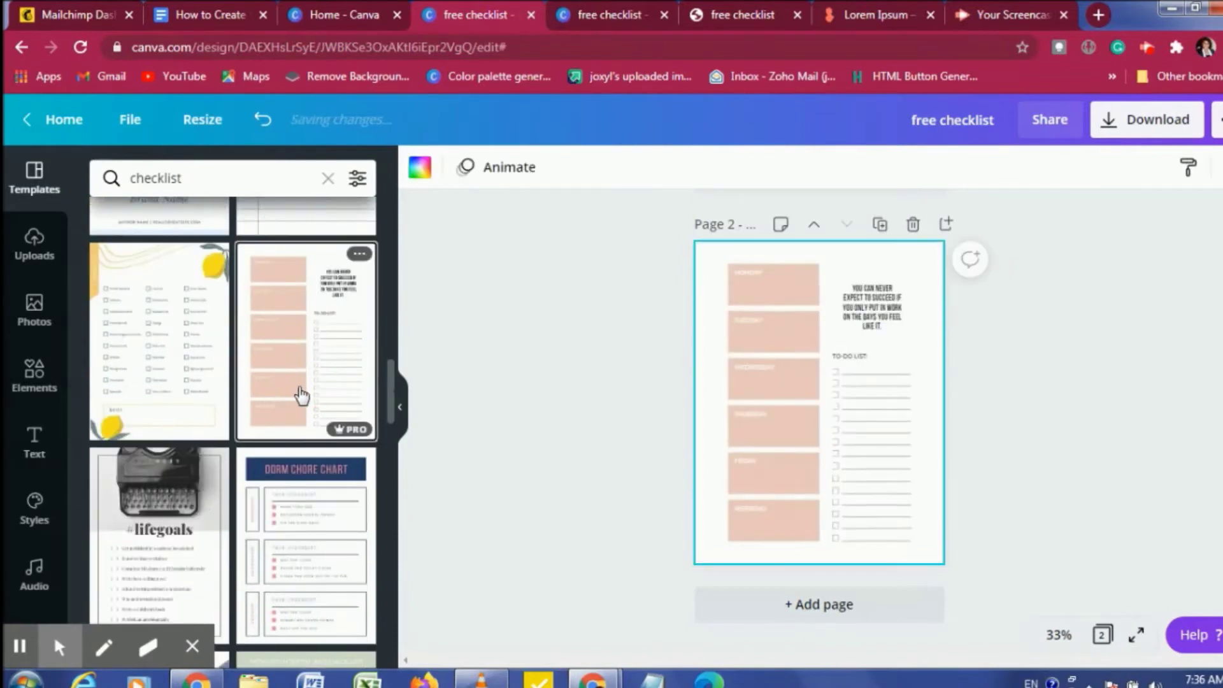
{"action": "scroll", "coordinate": [268, 395], "scroll_direction": "down", "scroll_amount": 4}
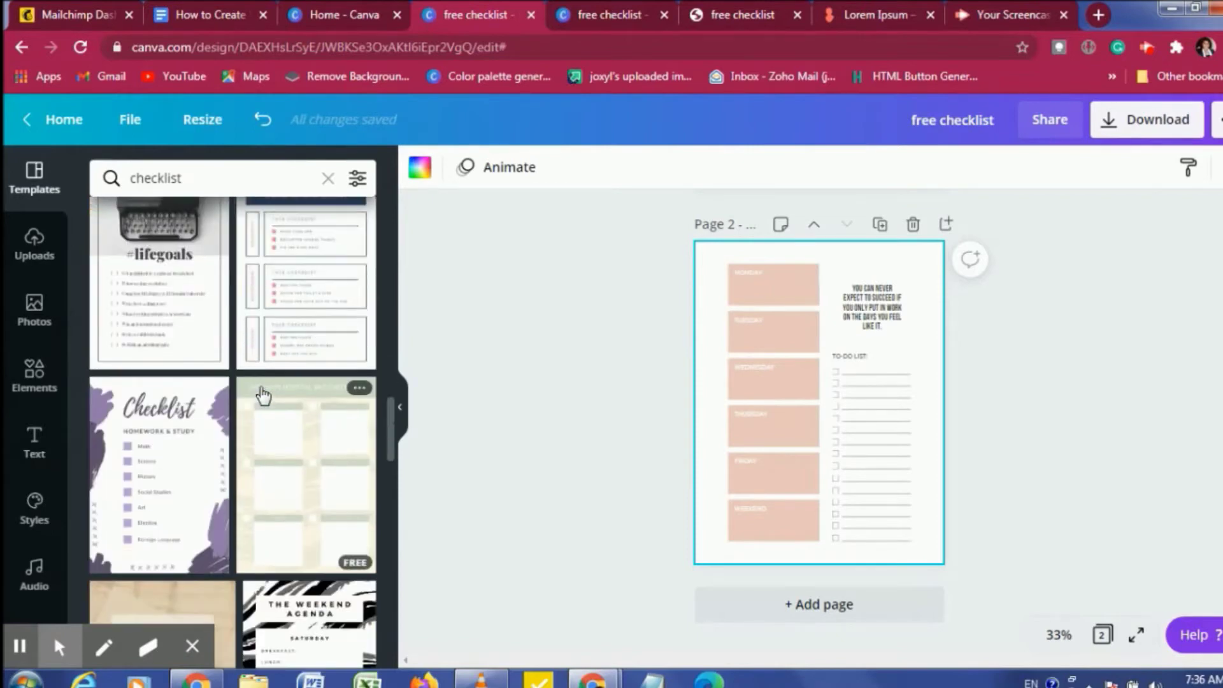
{"action": "scroll", "coordinate": [262, 395], "scroll_direction": "up", "scroll_amount": 2}
{"action": "scroll", "coordinate": [191, 415], "scroll_direction": "down", "scroll_amount": 3}
Apply the purple Checklist Homework & Study template to page 2 and select its top-right brush shape.
{"action": "left_click", "coordinate": [128, 439]}
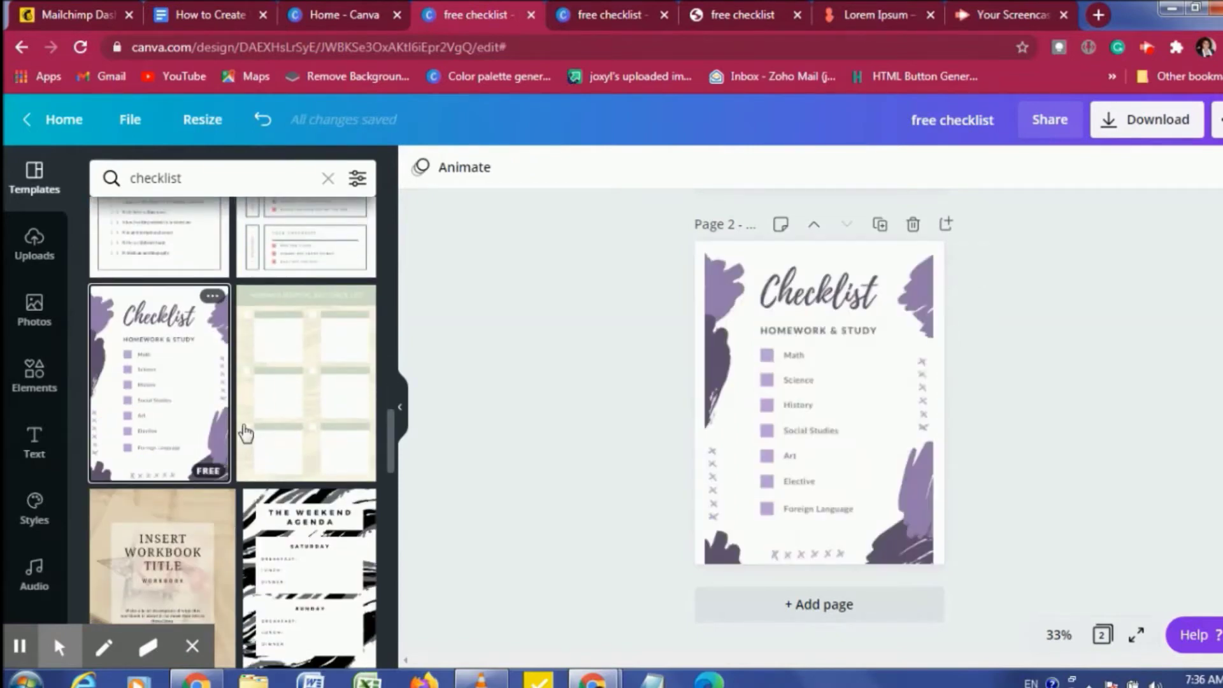
{"action": "left_click", "coordinate": [879, 422]}
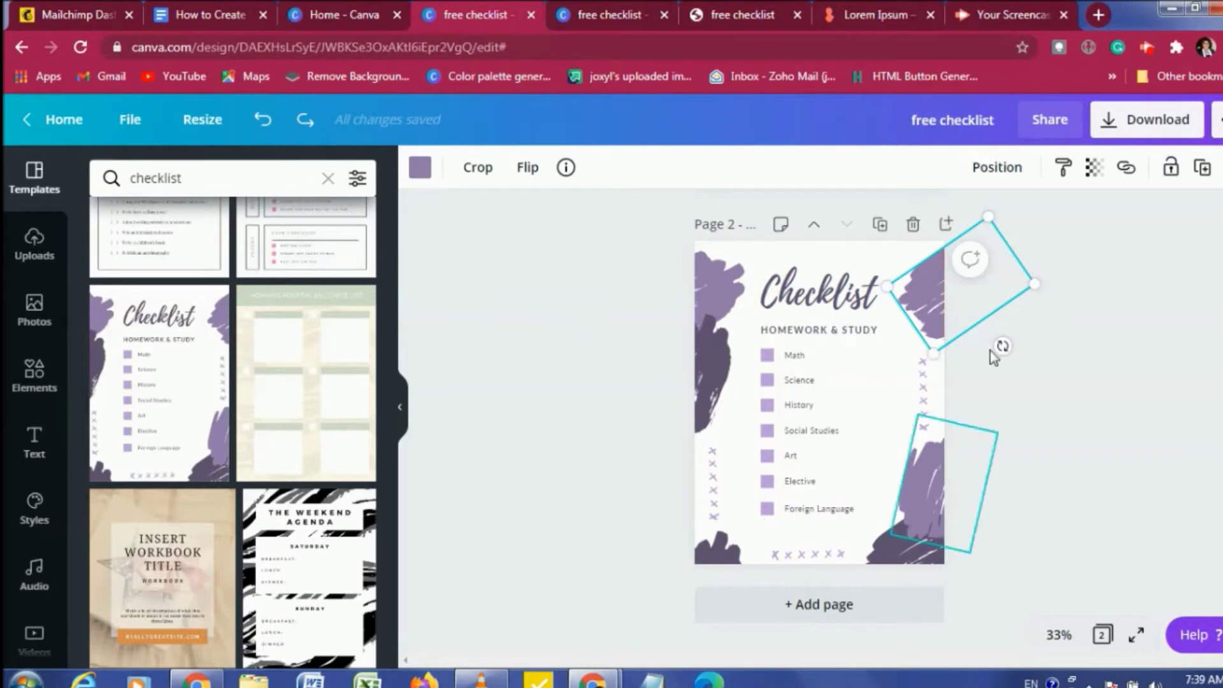
{"action": "left_click", "coordinate": [1023, 326]}
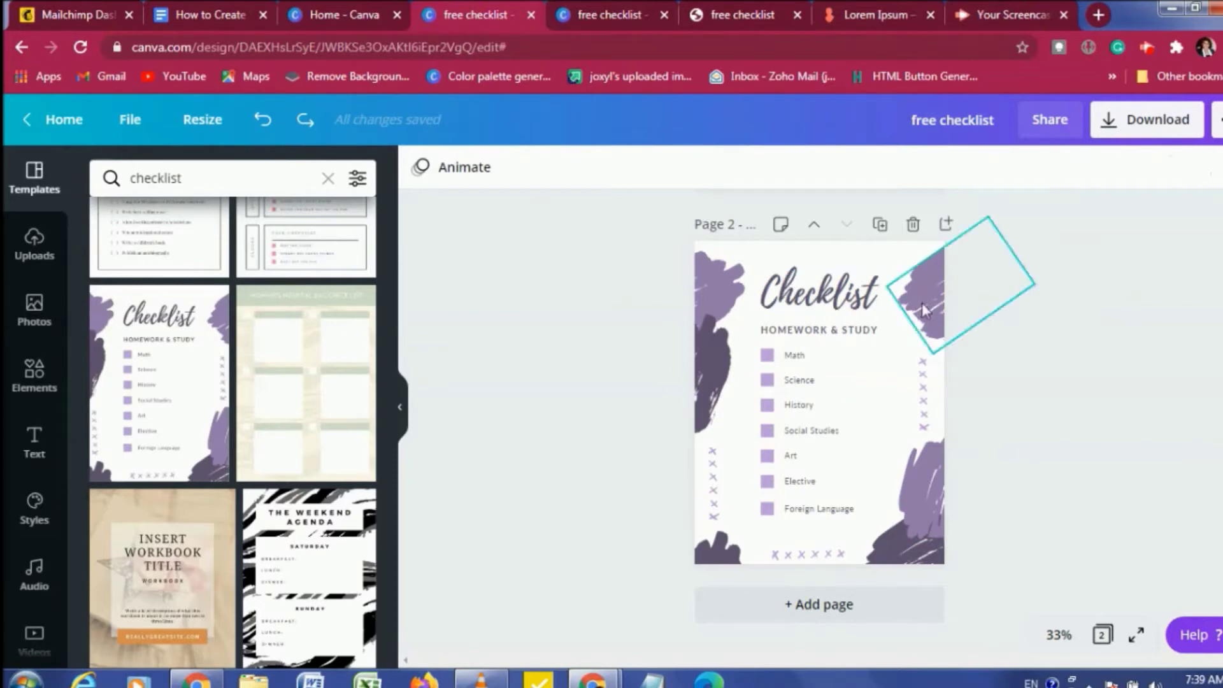
{"action": "left_click", "coordinate": [934, 284]}
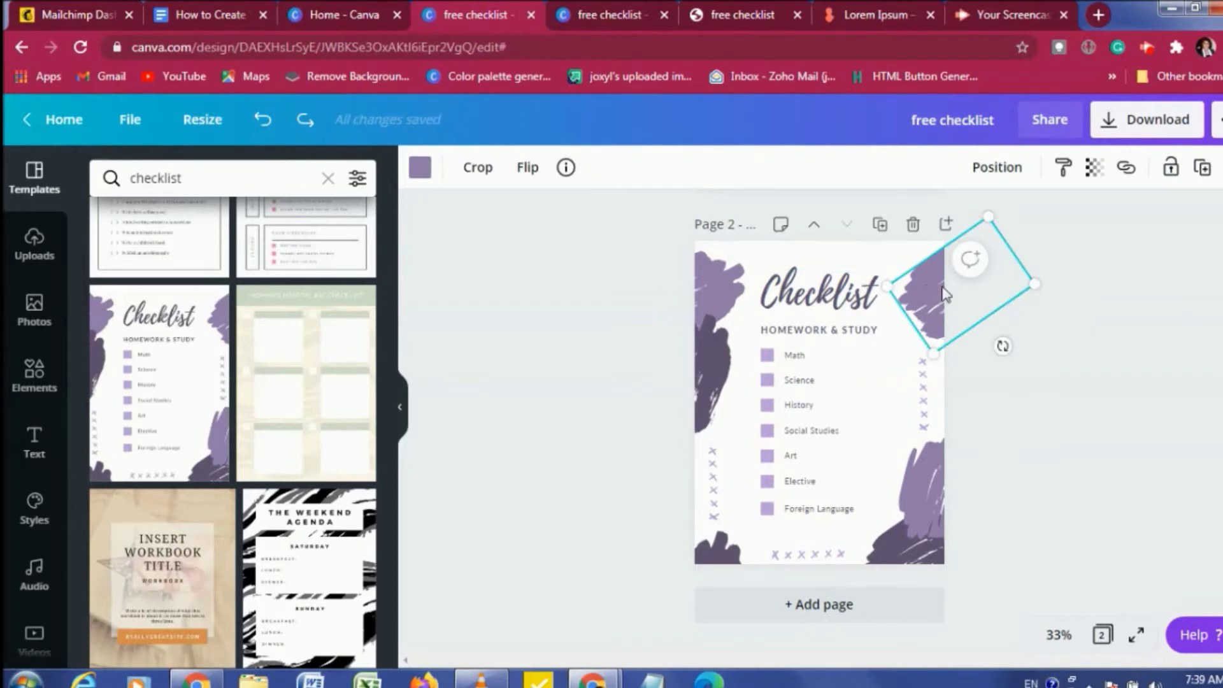
Recolour all the purple brush-stroke shapes on page 2 light pink.
{"action": "left_click", "coordinate": [417, 167]}
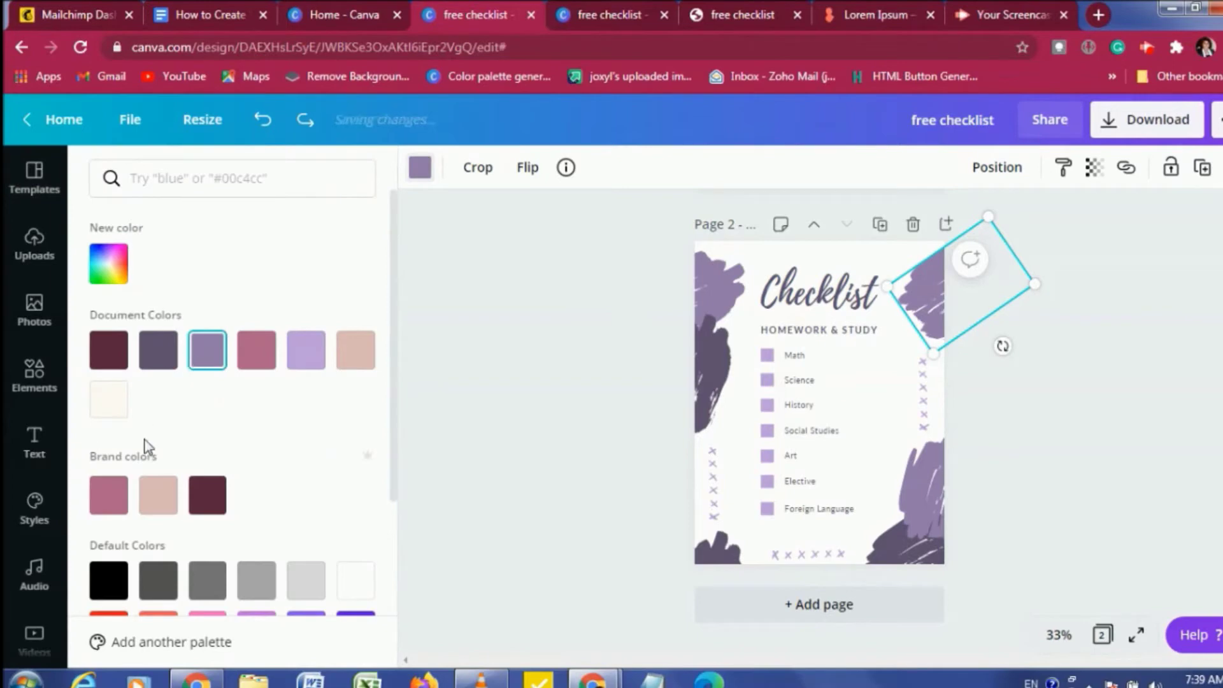
{"action": "left_click", "coordinate": [108, 502]}
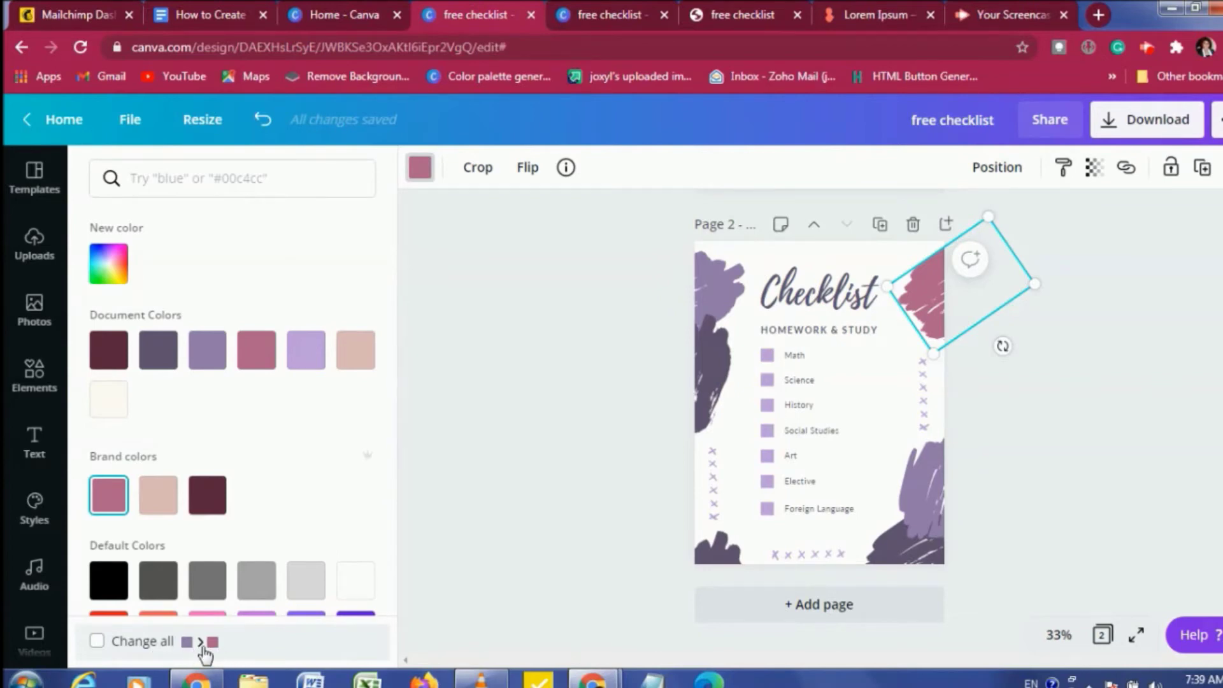
{"action": "left_click", "coordinate": [97, 641]}
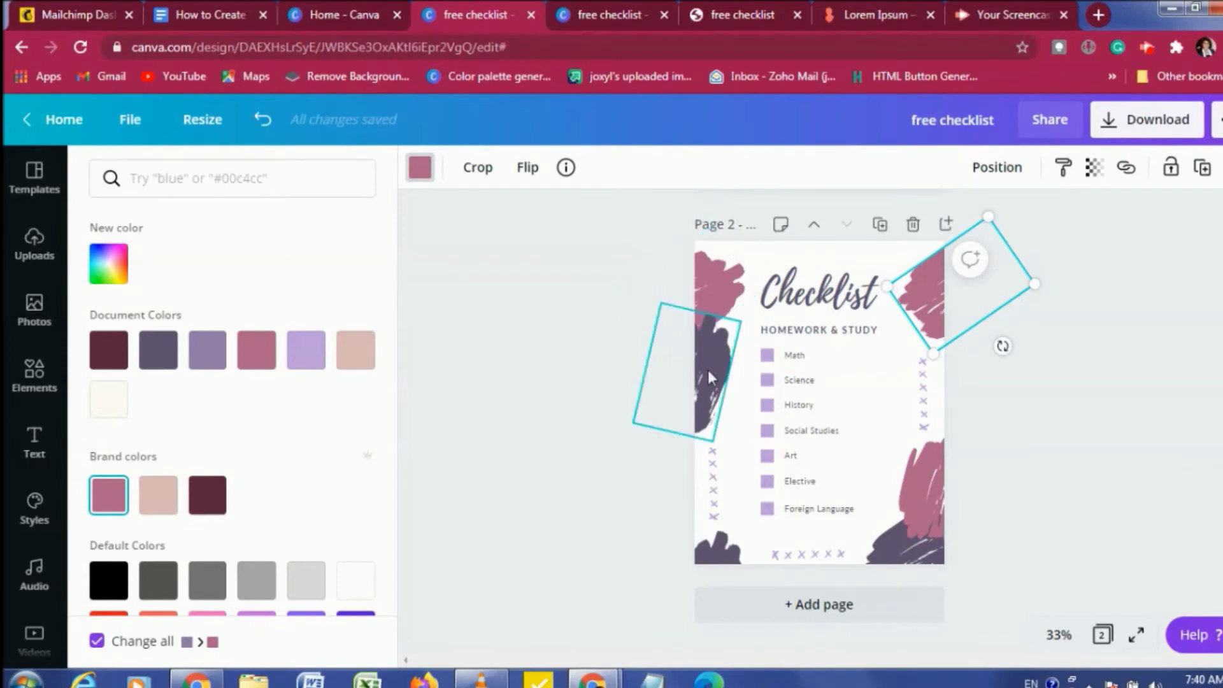
{"action": "left_click", "coordinate": [709, 370]}
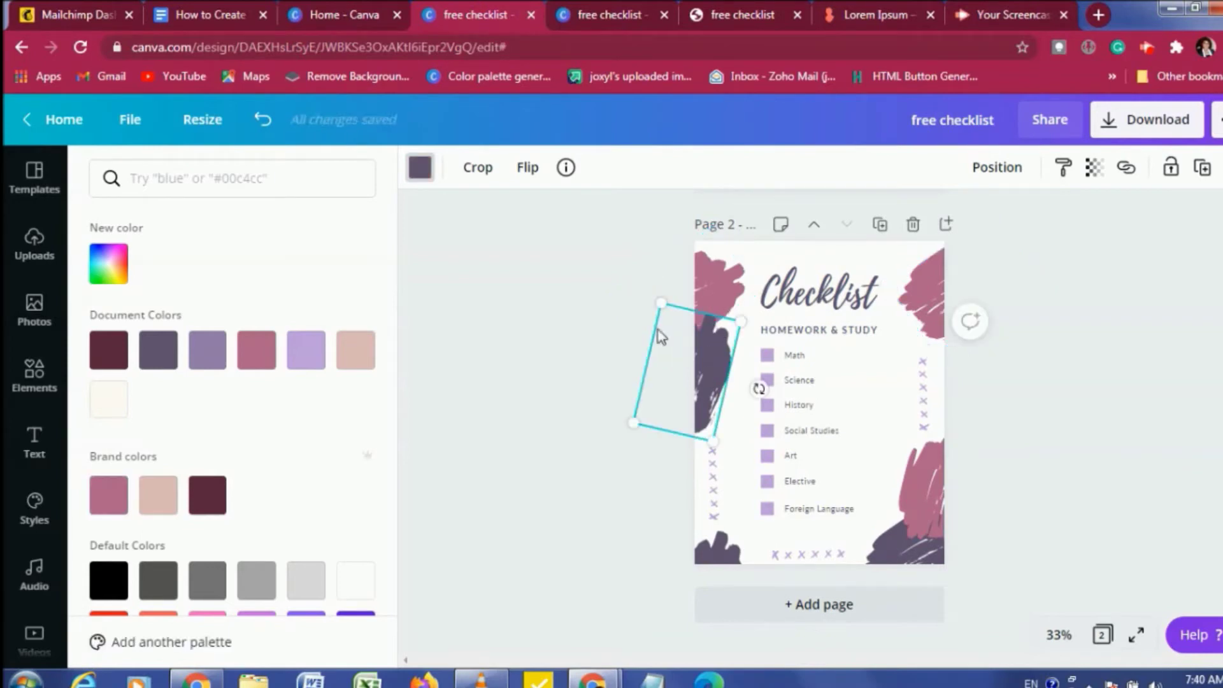
{"action": "left_click", "coordinate": [169, 507]}
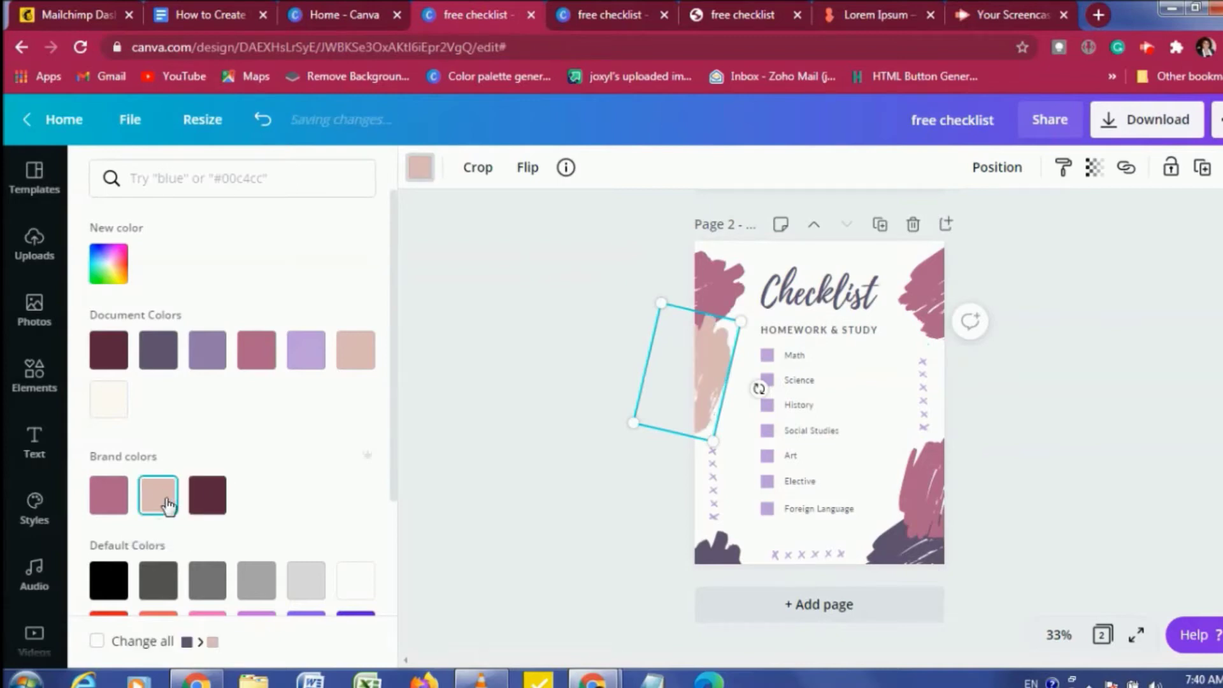
{"action": "left_click", "coordinate": [97, 642]}
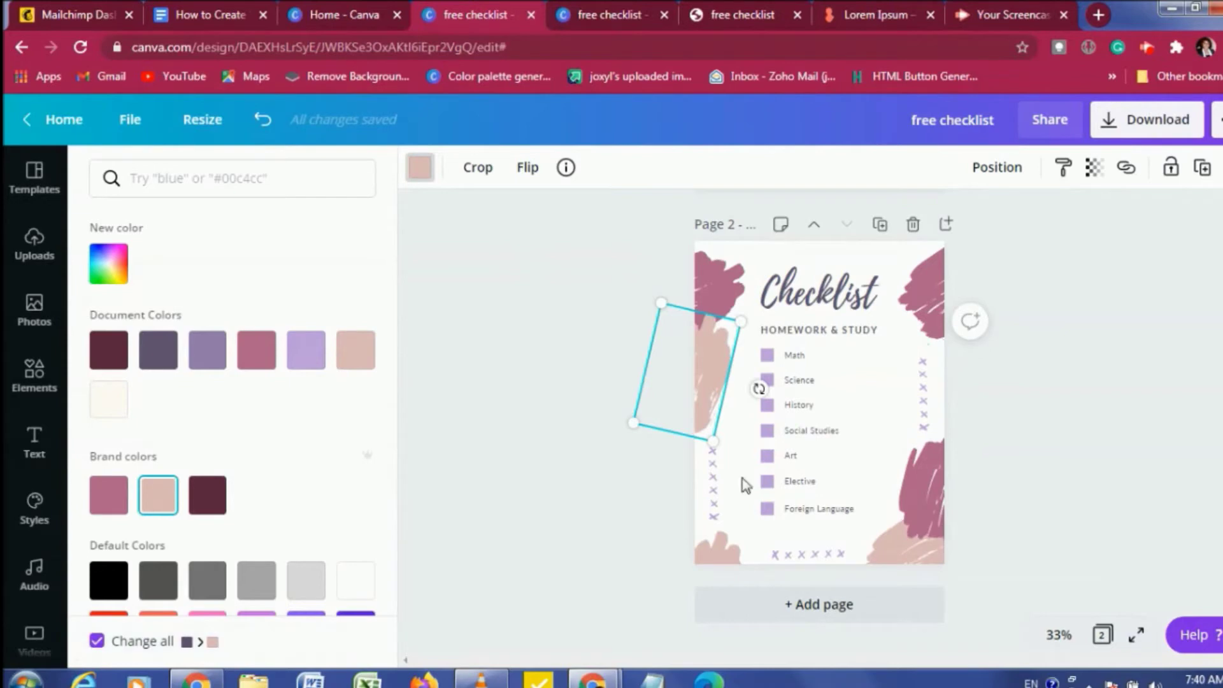
Change every lavender checkbox square to light pink.
{"action": "left_click", "coordinate": [769, 356]}
{"action": "left_click", "coordinate": [420, 168]}
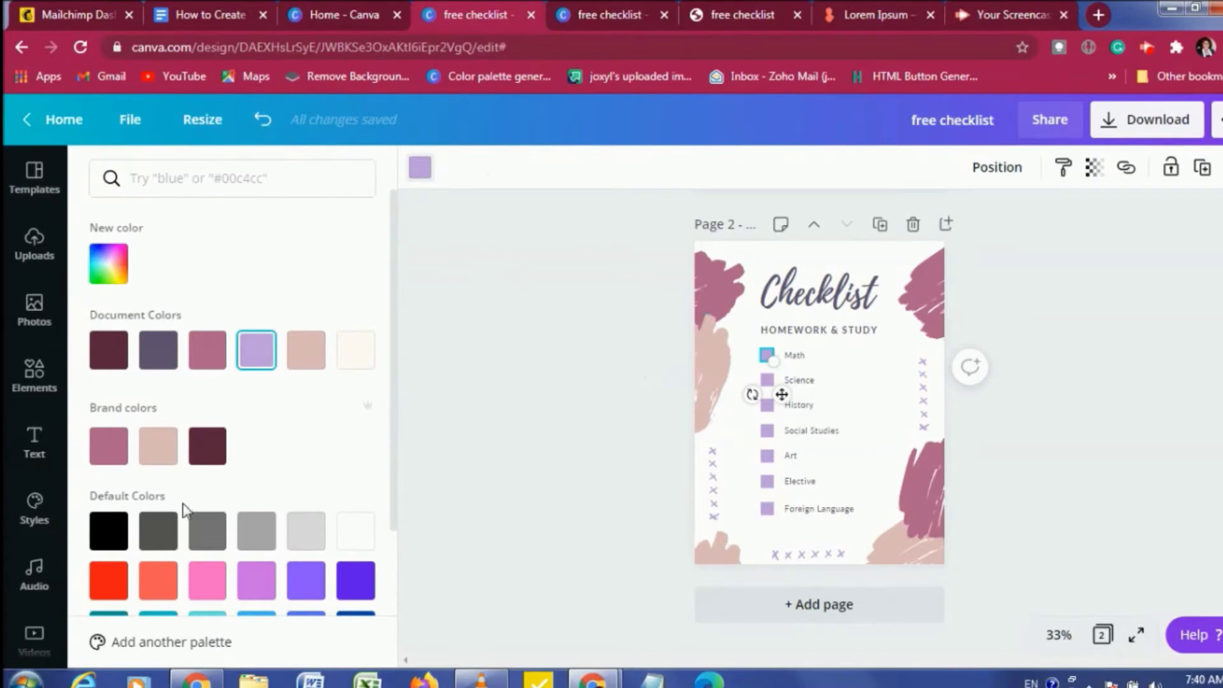
{"action": "left_click", "coordinate": [158, 446]}
{"action": "left_click", "coordinate": [98, 642]}
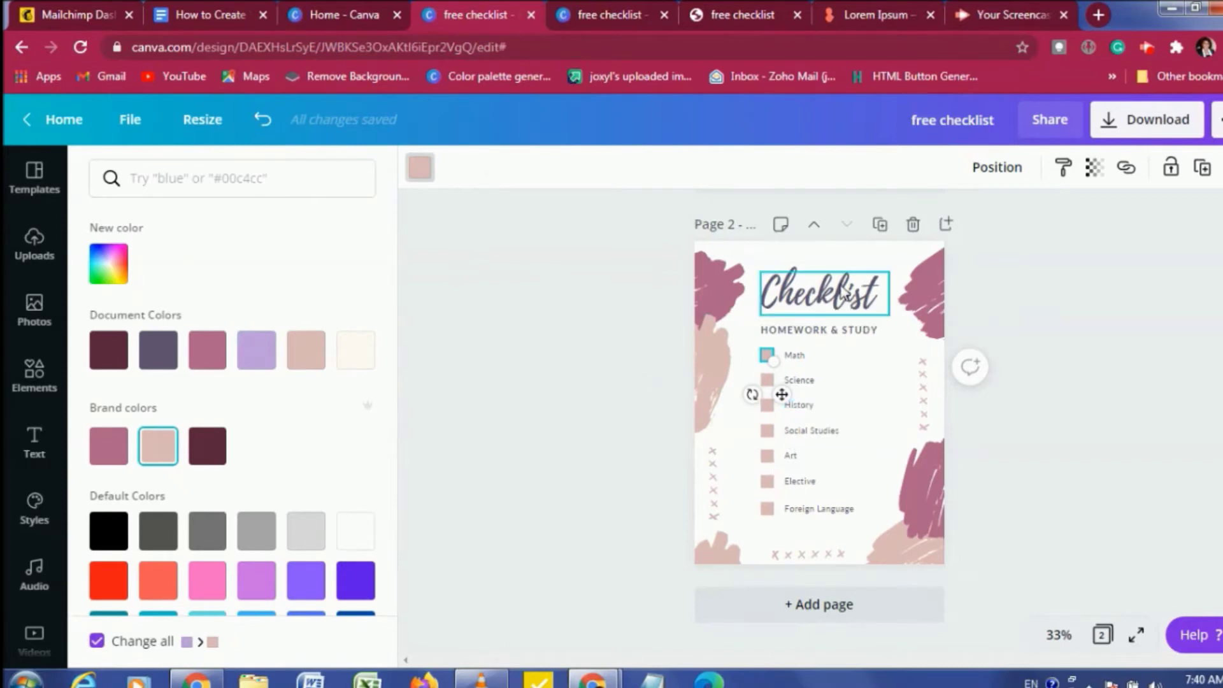
Make the 'Checklist' title light pink and the 'HOMEWORK & STUDY' subtitle the darker brand pink.
{"action": "left_click", "coordinate": [901, 291]}
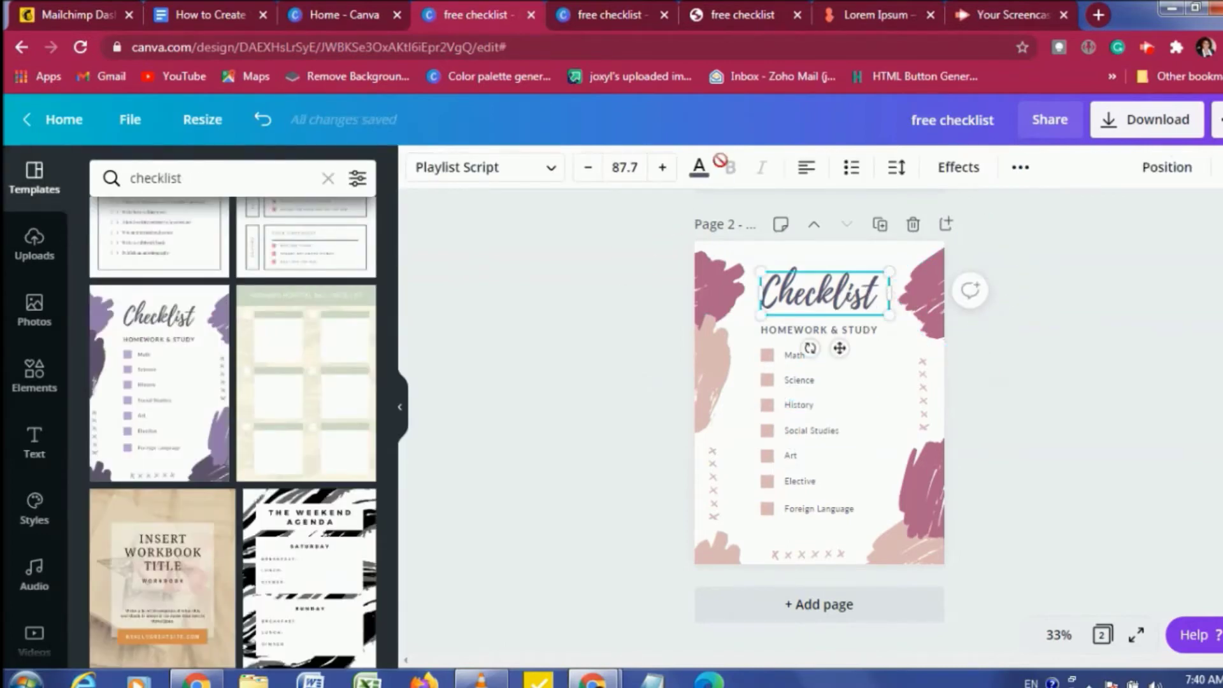
{"action": "left_click", "coordinate": [699, 168]}
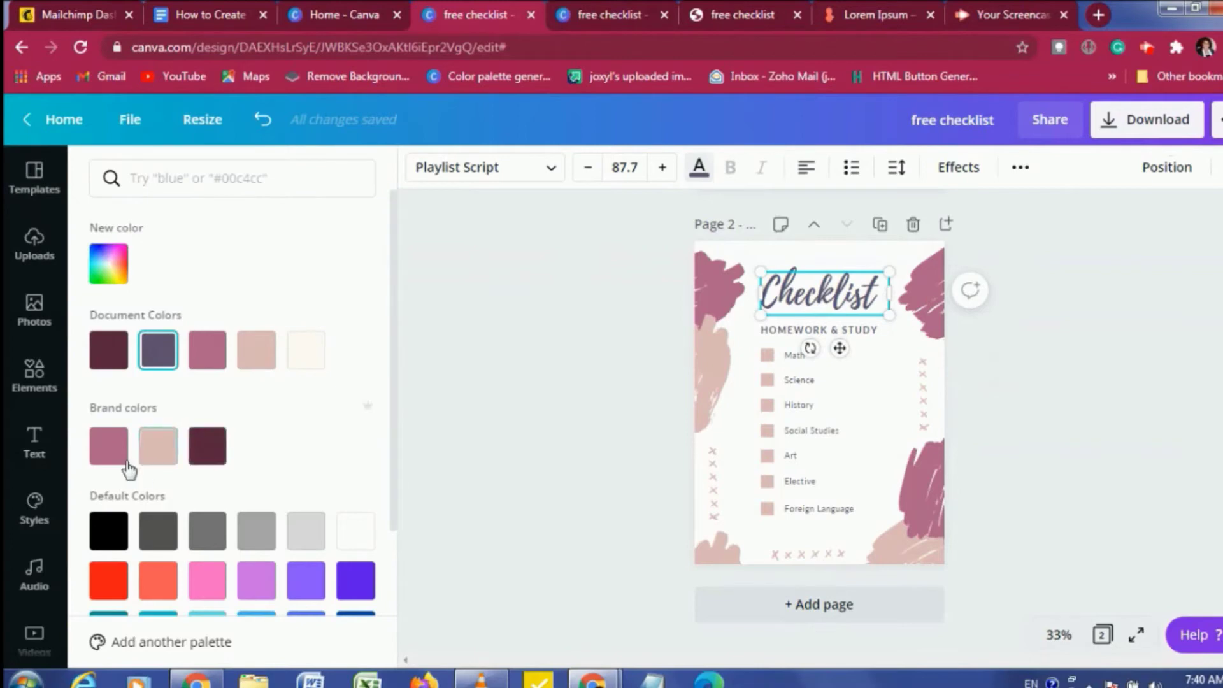
{"action": "left_click", "coordinate": [157, 458]}
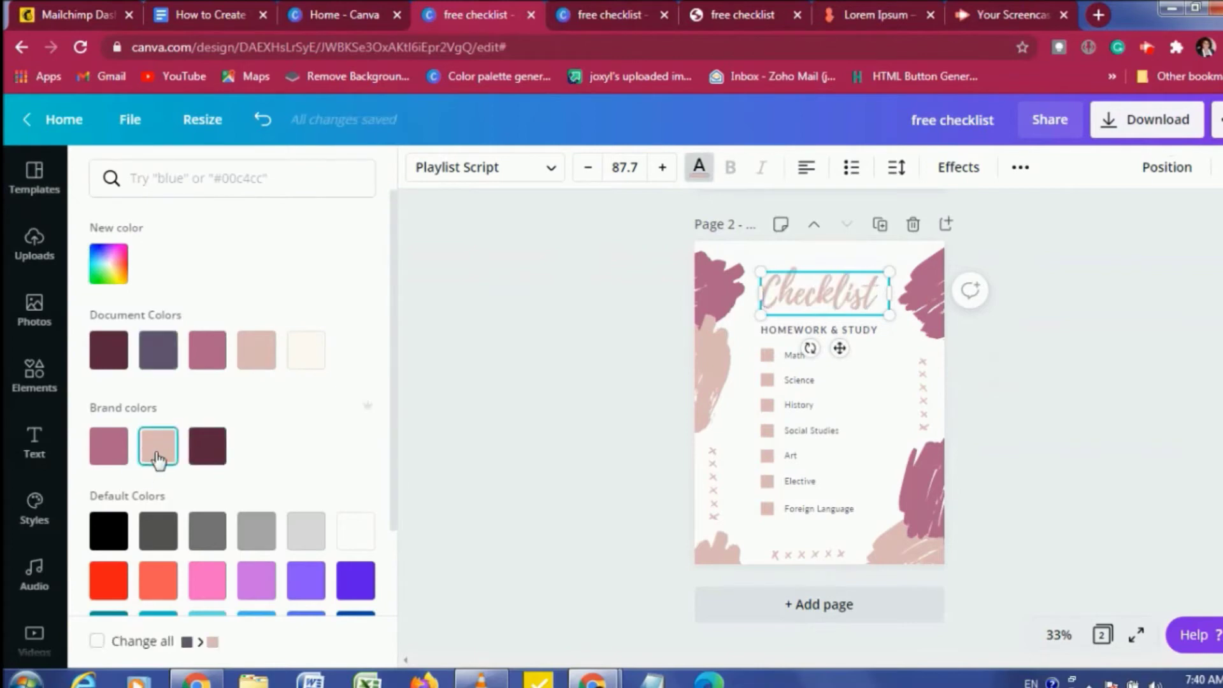
{"action": "left_click", "coordinate": [790, 330]}
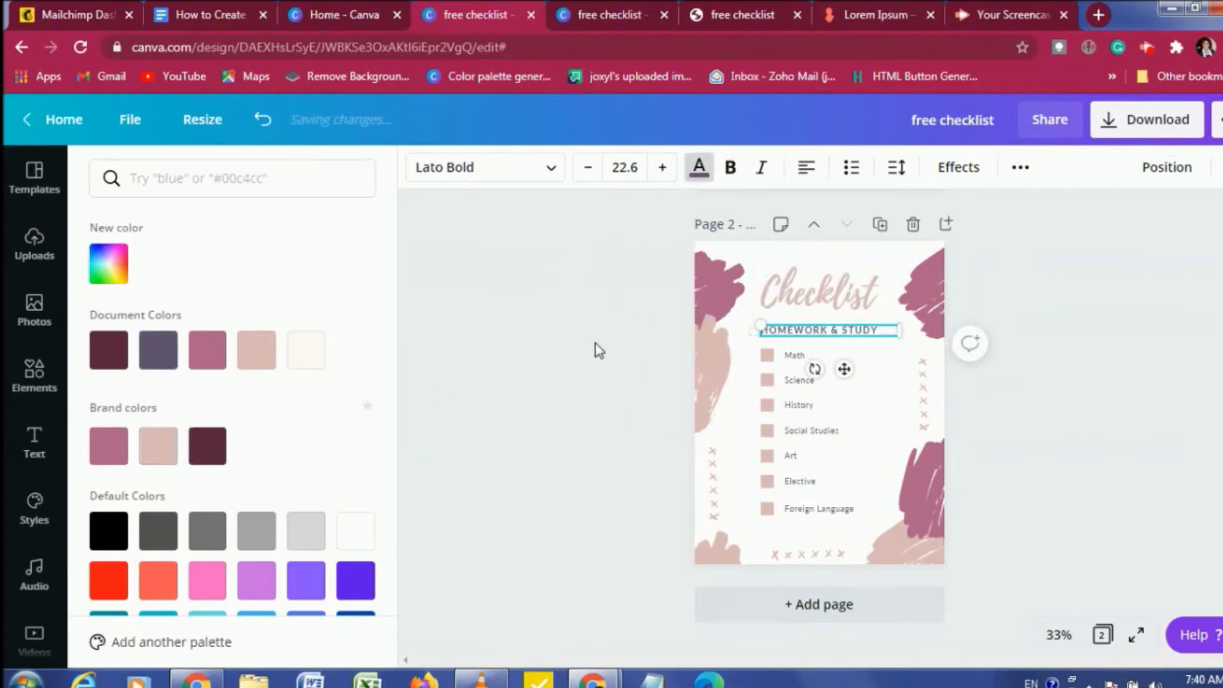
{"action": "left_click", "coordinate": [115, 459]}
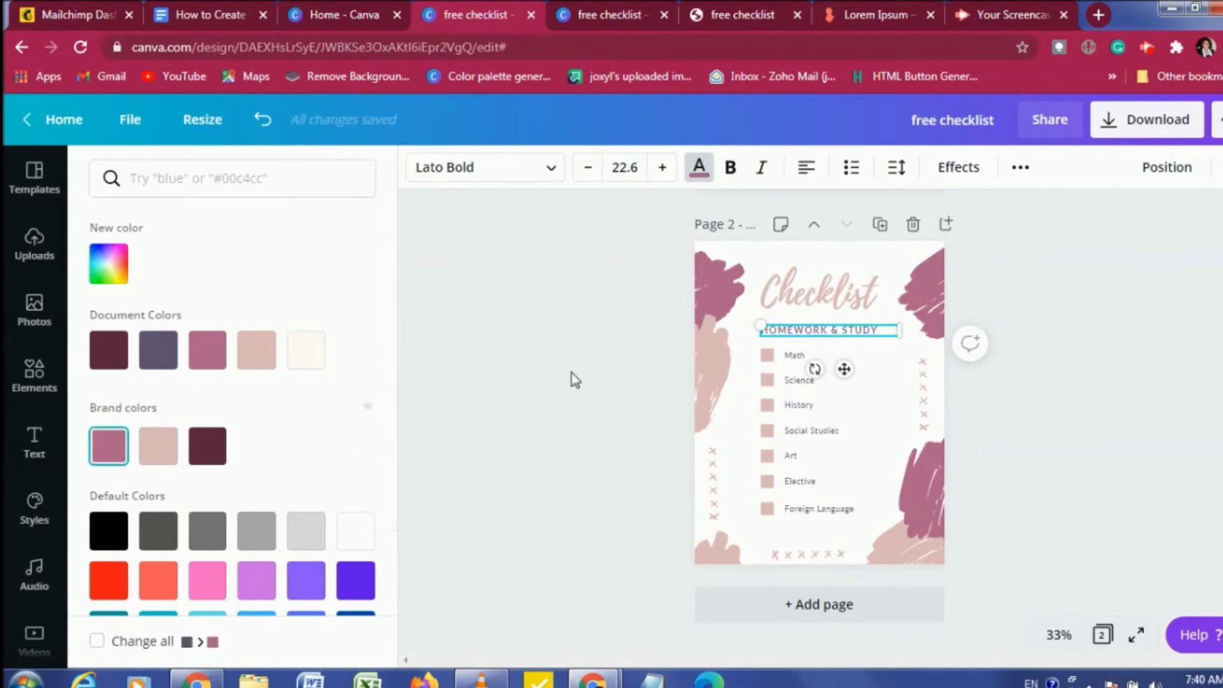
{"action": "left_click", "coordinate": [829, 303]}
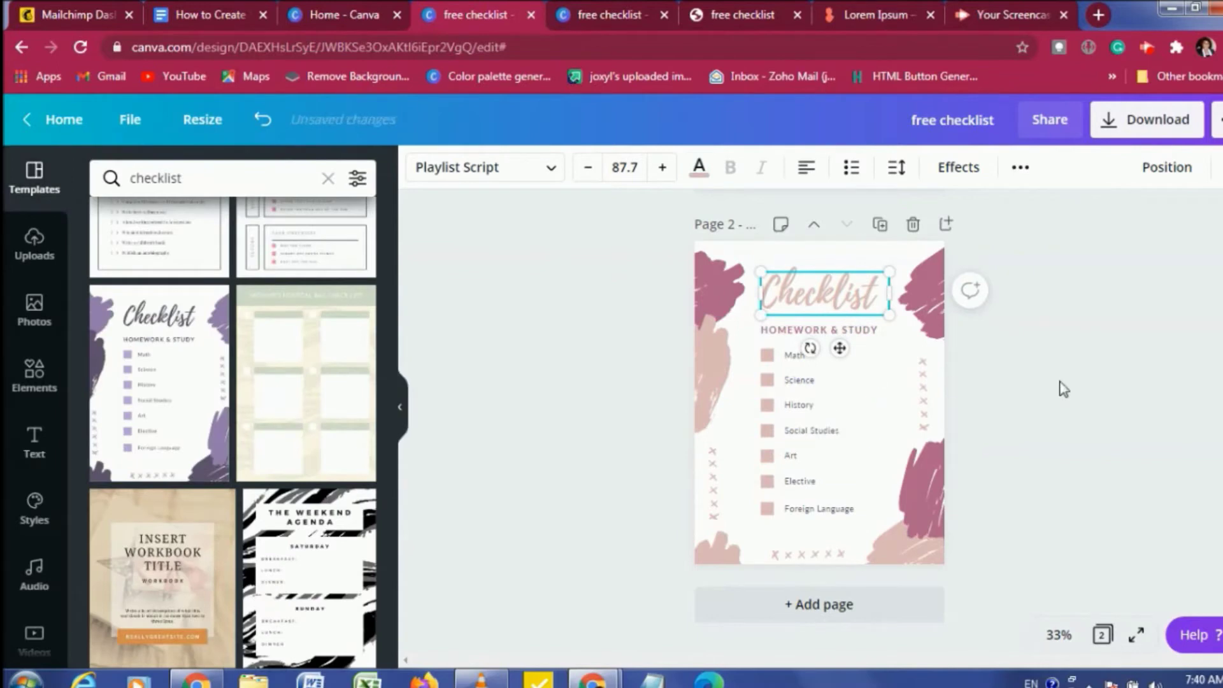
{"action": "left_click", "coordinate": [1008, 428]}
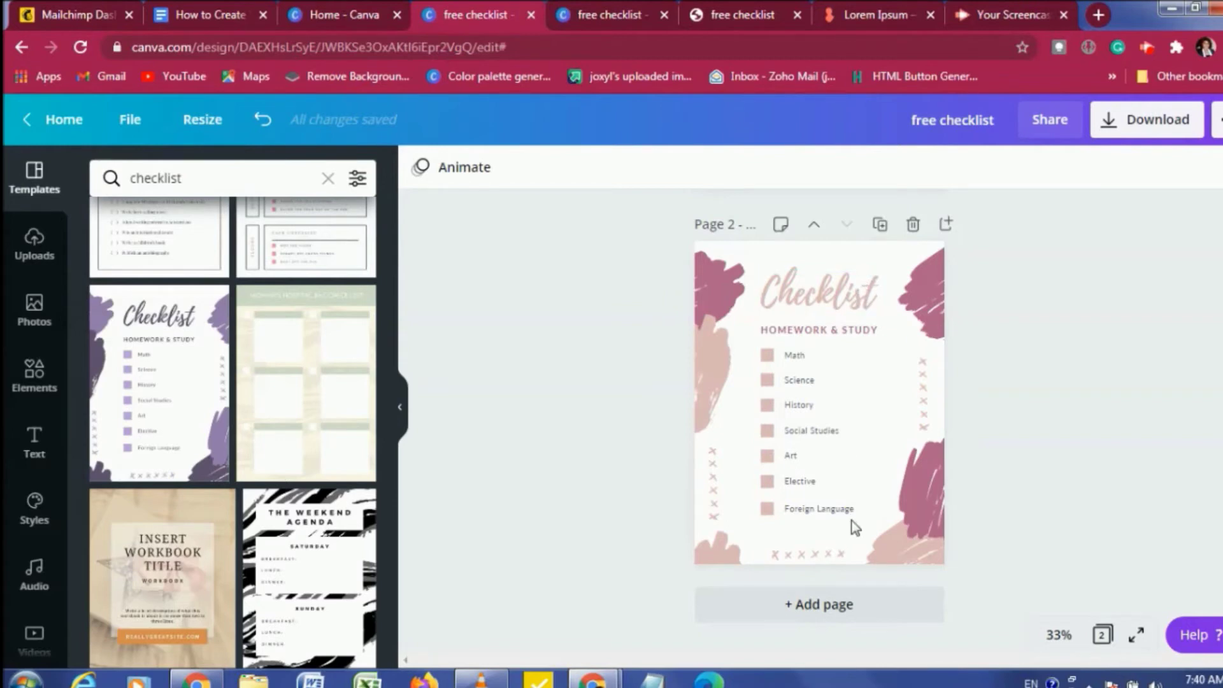
{"action": "scroll", "coordinate": [851, 521], "scroll_direction": "up", "scroll_amount": 2}
{"action": "scroll", "coordinate": [851, 521], "scroll_direction": "down", "scroll_amount": 2}
Add a blank page 3 and browse template results for 'chapter'.
{"action": "left_click", "coordinate": [793, 612]}
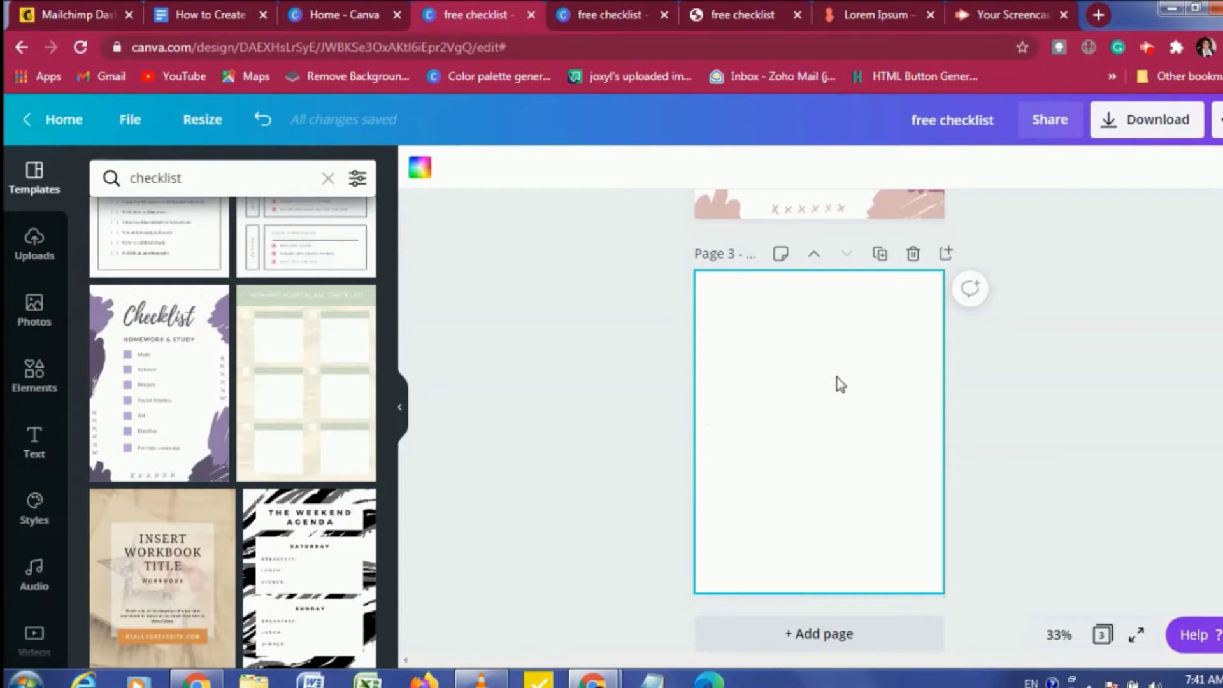
{"action": "left_click", "coordinate": [205, 181]}
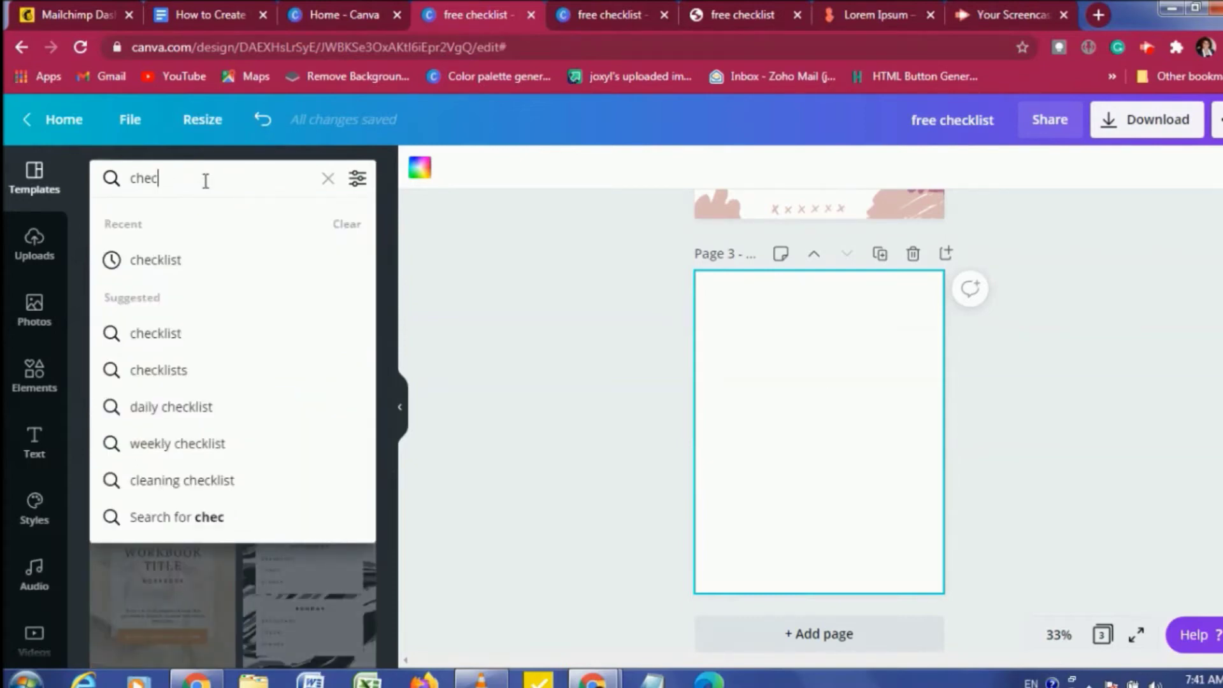
{"action": "key", "text": "BackSpace"}
{"action": "key", "text": "BackSpace"}
{"action": "key", "text": "BackSpace"}
{"action": "type", "text": "h"}
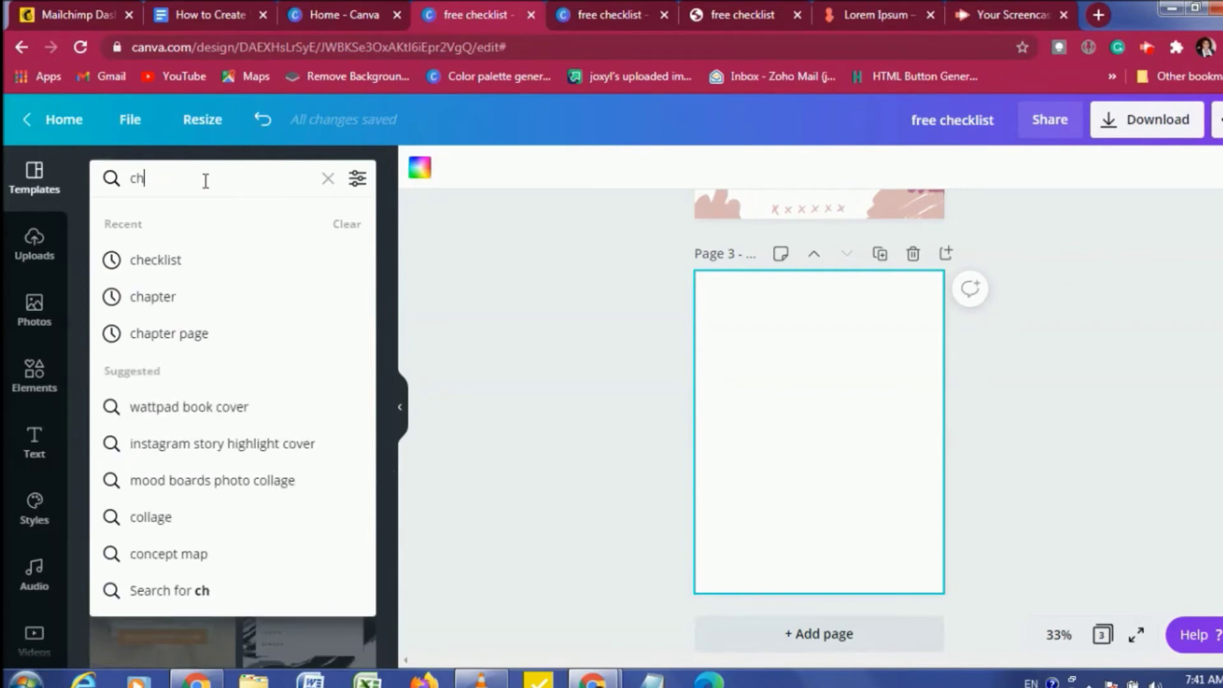
{"action": "type", "text": "apter"}
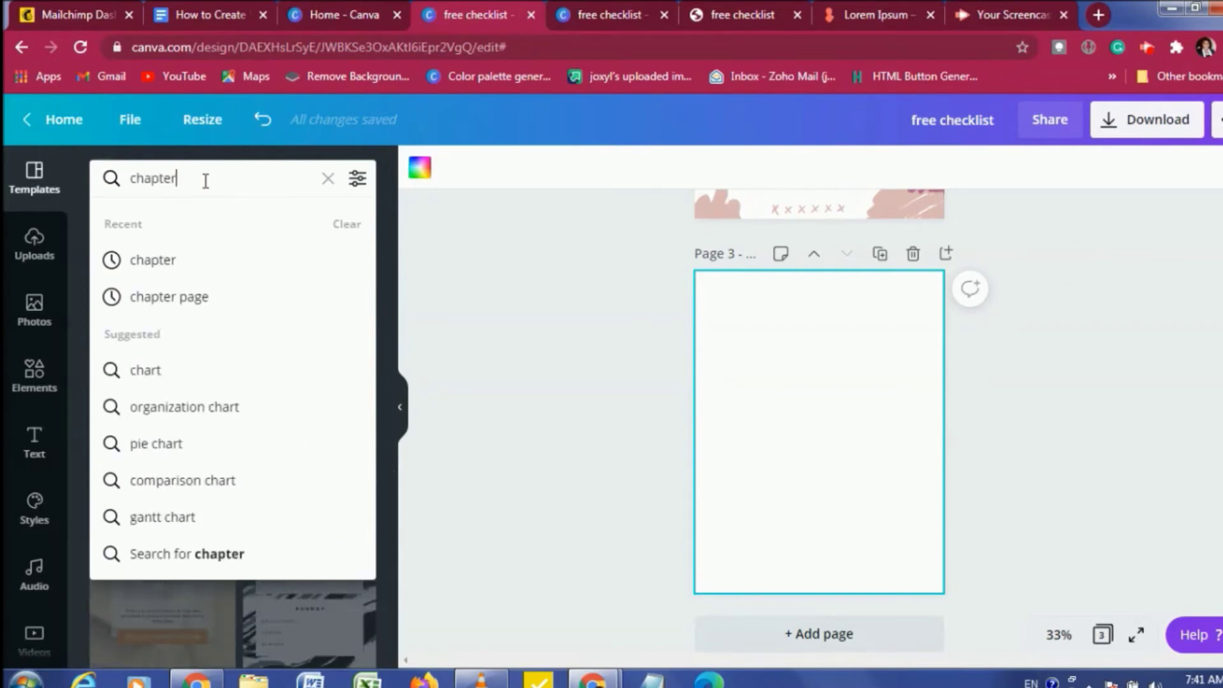
{"action": "key", "text": "Return"}
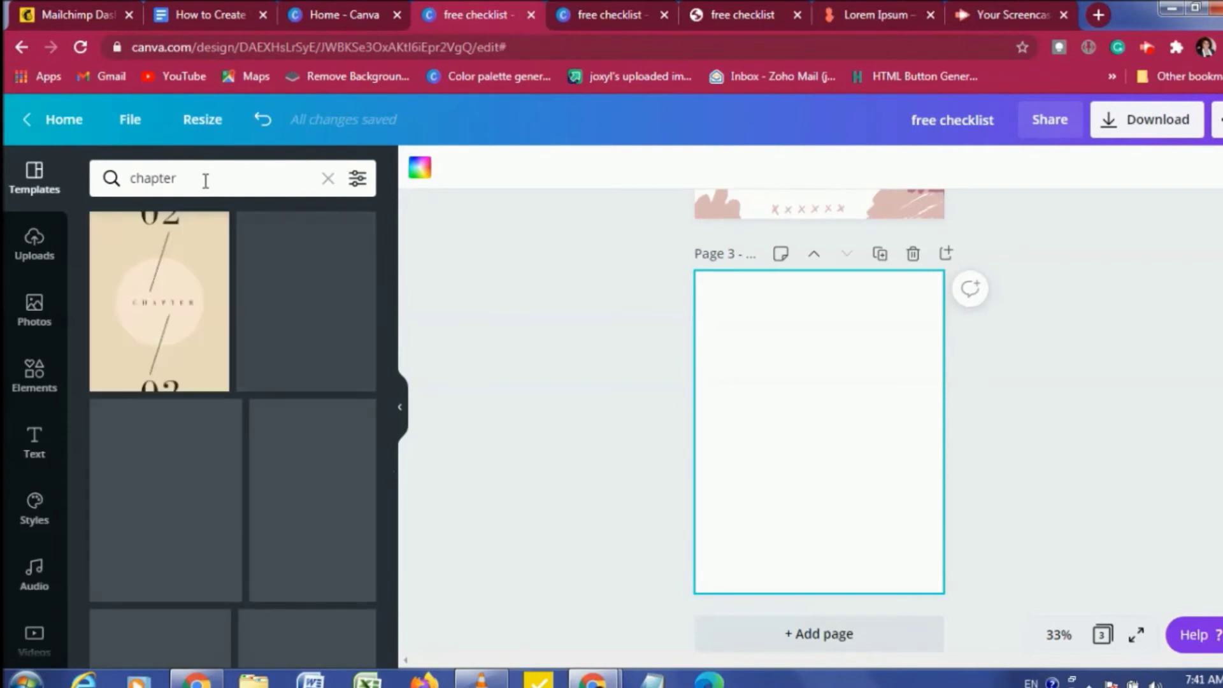
{"action": "scroll", "coordinate": [212, 491], "scroll_direction": "down", "scroll_amount": 6}
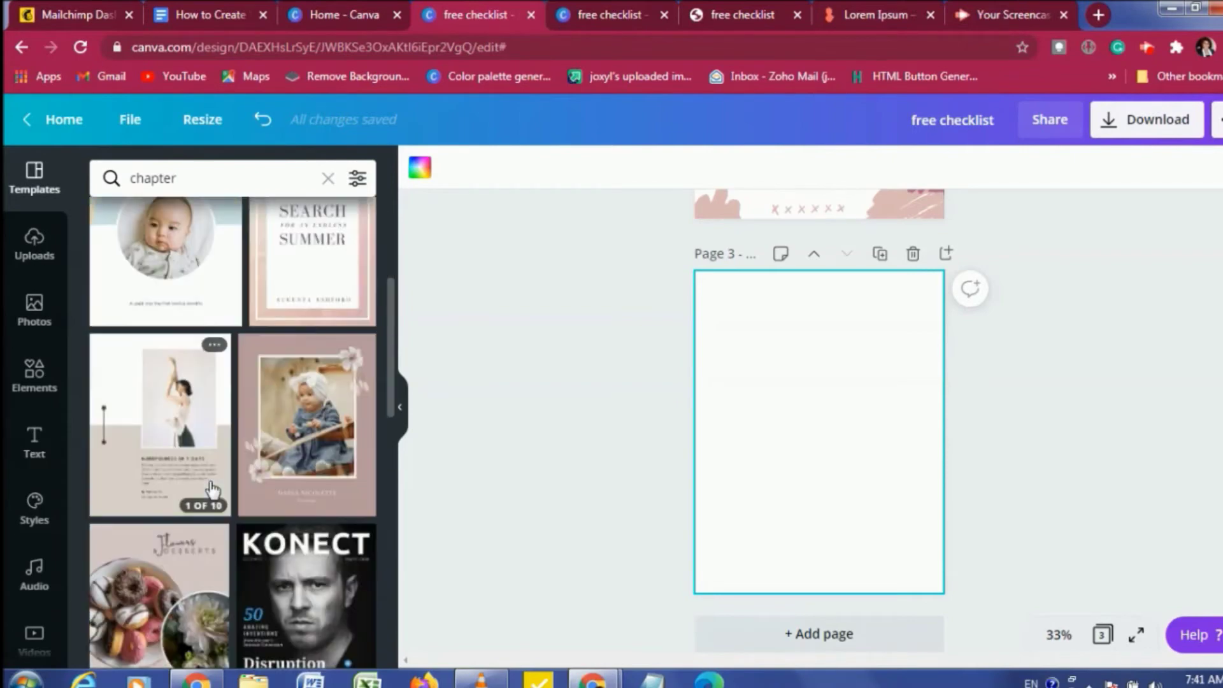
{"action": "scroll", "coordinate": [213, 491], "scroll_direction": "down", "scroll_amount": 5}
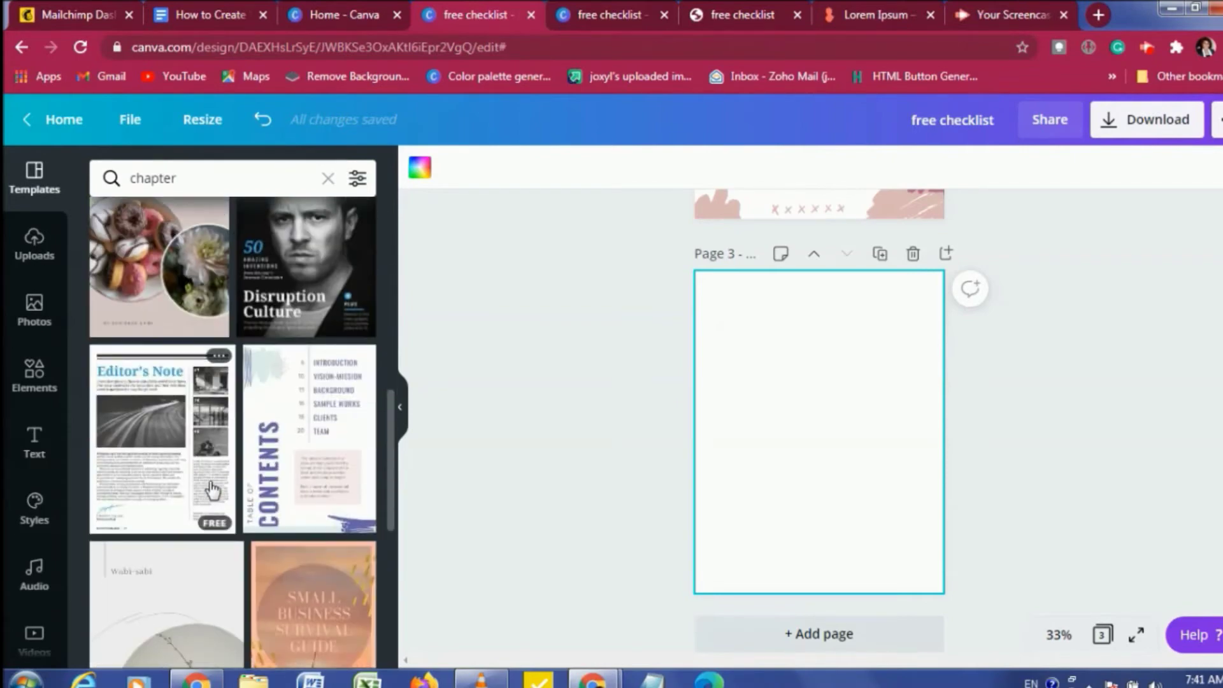
{"action": "scroll", "coordinate": [212, 490], "scroll_direction": "down", "scroll_amount": 2}
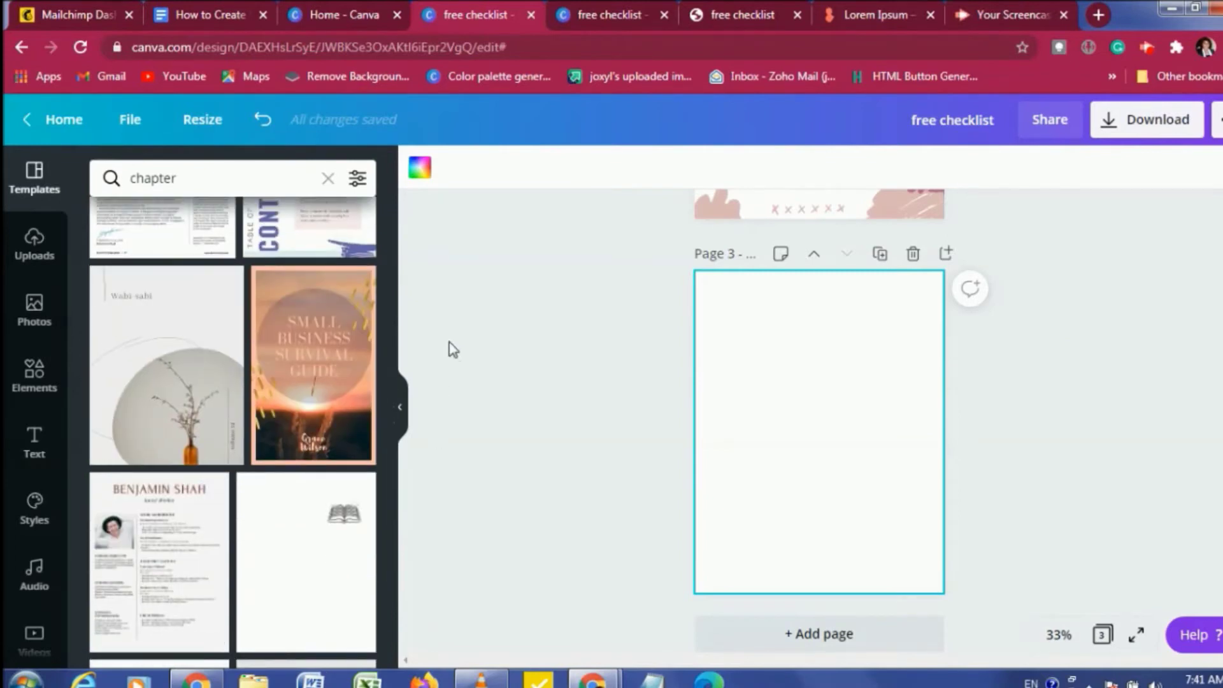
Add an 'Add a heading' text box and move it near the top of page 3.
{"action": "left_click", "coordinate": [35, 455]}
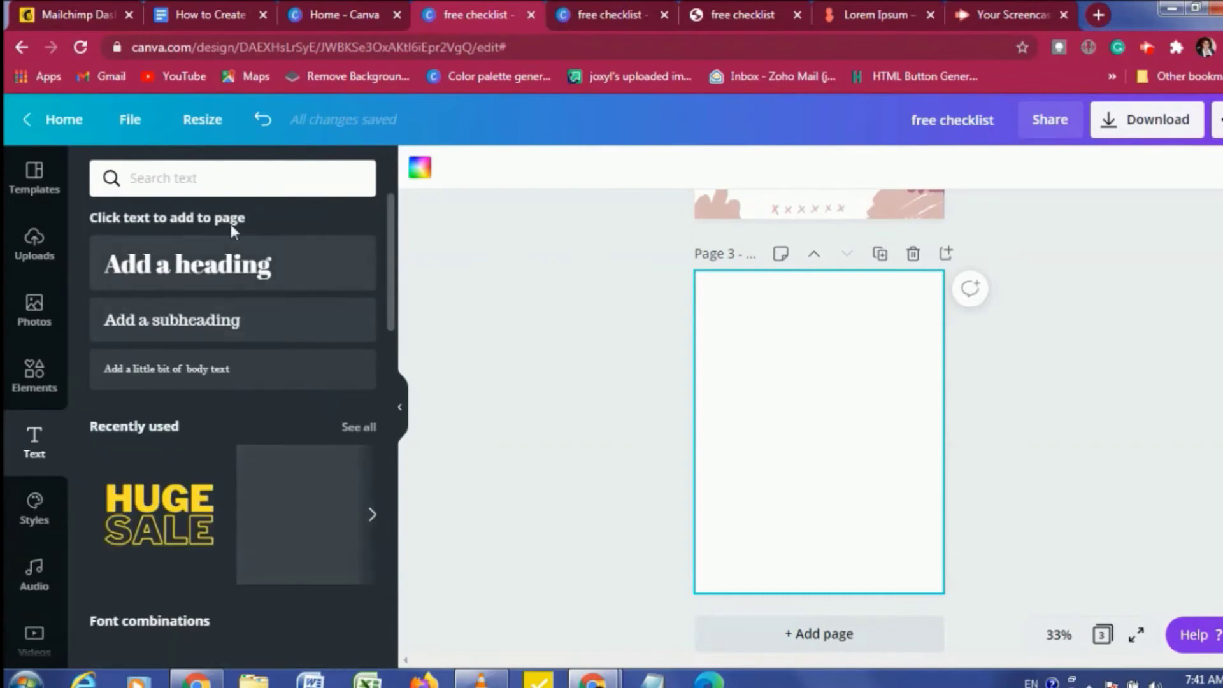
{"action": "left_click", "coordinate": [221, 269]}
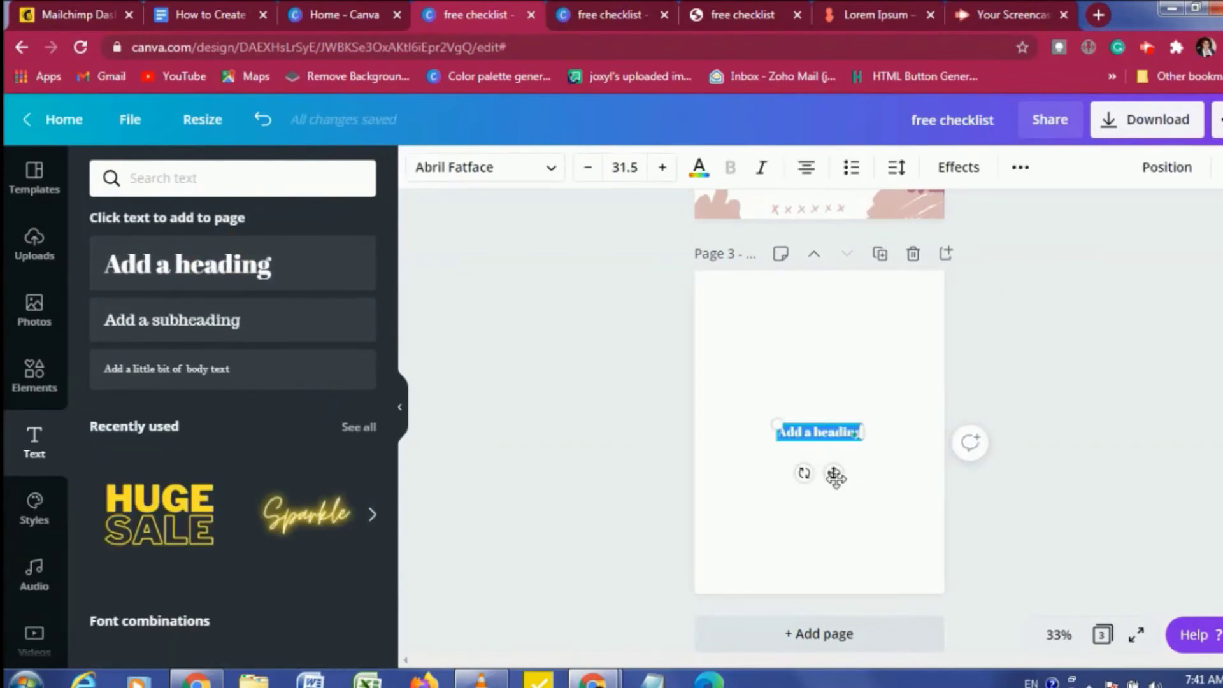
{"action": "left_click_drag", "start_coordinate": [834, 477], "coordinate": [833, 348]}
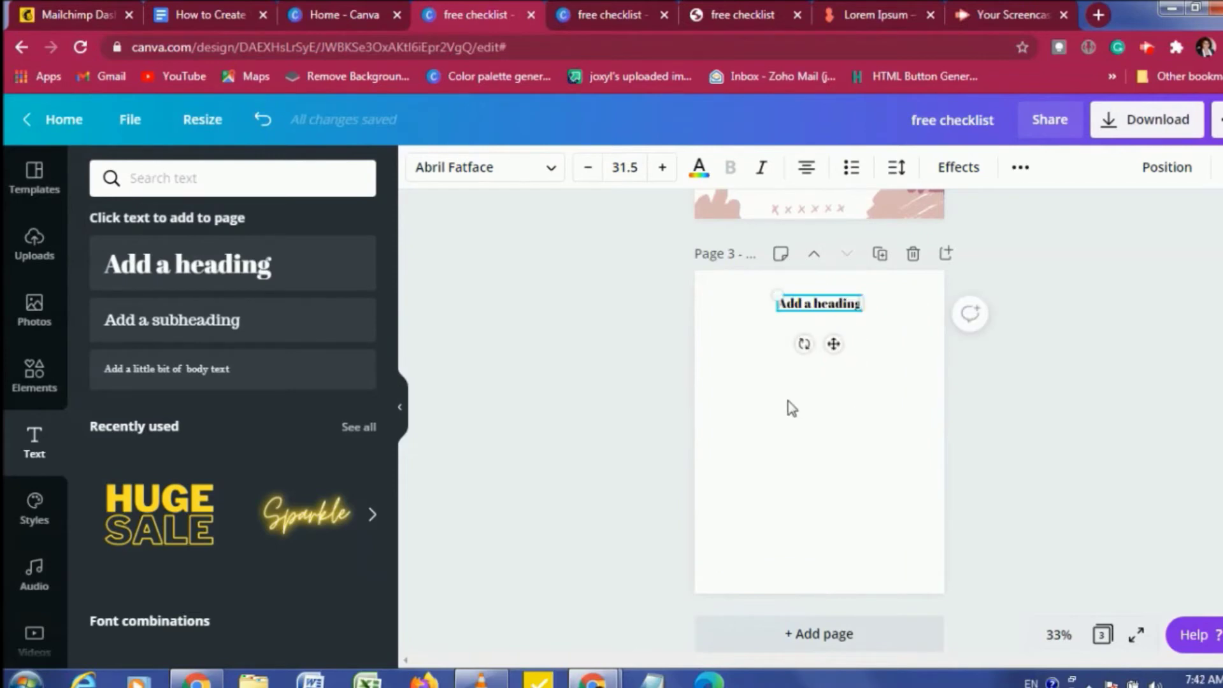
Turn on Show margins from the File menu.
{"action": "left_click", "coordinate": [132, 121]}
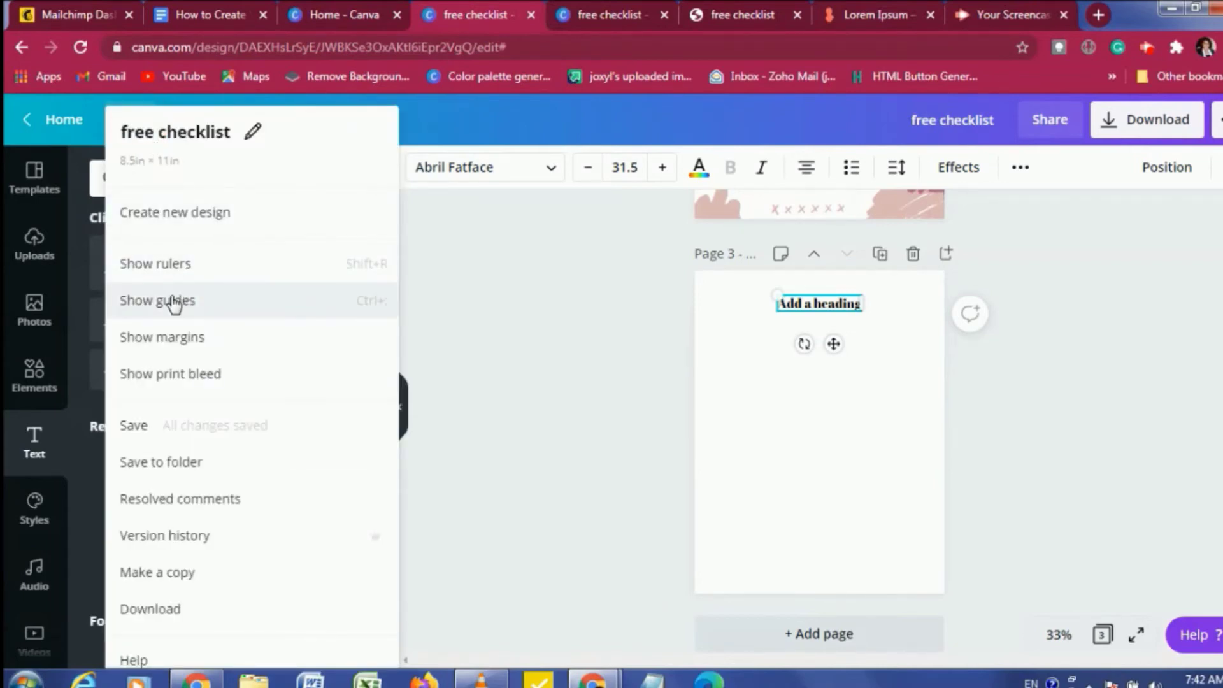
{"action": "left_click", "coordinate": [186, 350]}
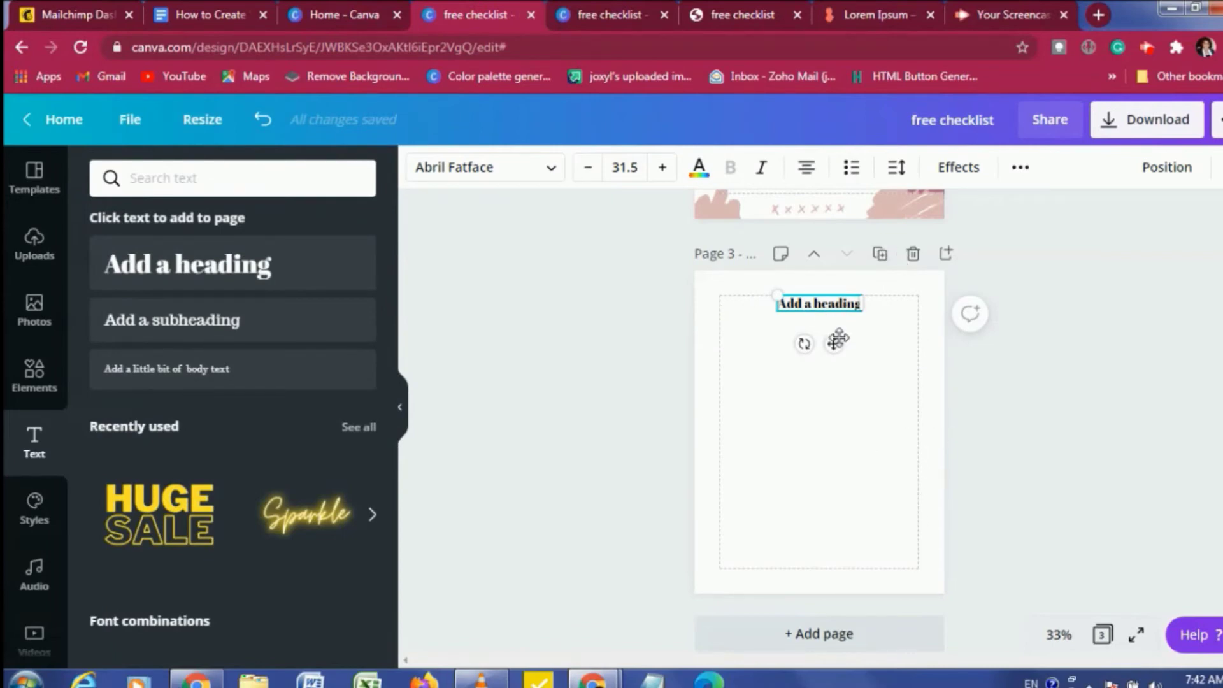
Snap the heading to the centre guide at the top of page 3, then deselect it.
{"action": "mouse_move", "coordinate": [834, 344]}
{"action": "left_mouse_down"}
{"action": "mouse_move", "coordinate": [837, 358]}
{"action": "mouse_move", "coordinate": [833, 347]}
{"action": "left_mouse_up"}
{"action": "left_click", "coordinate": [838, 445]}
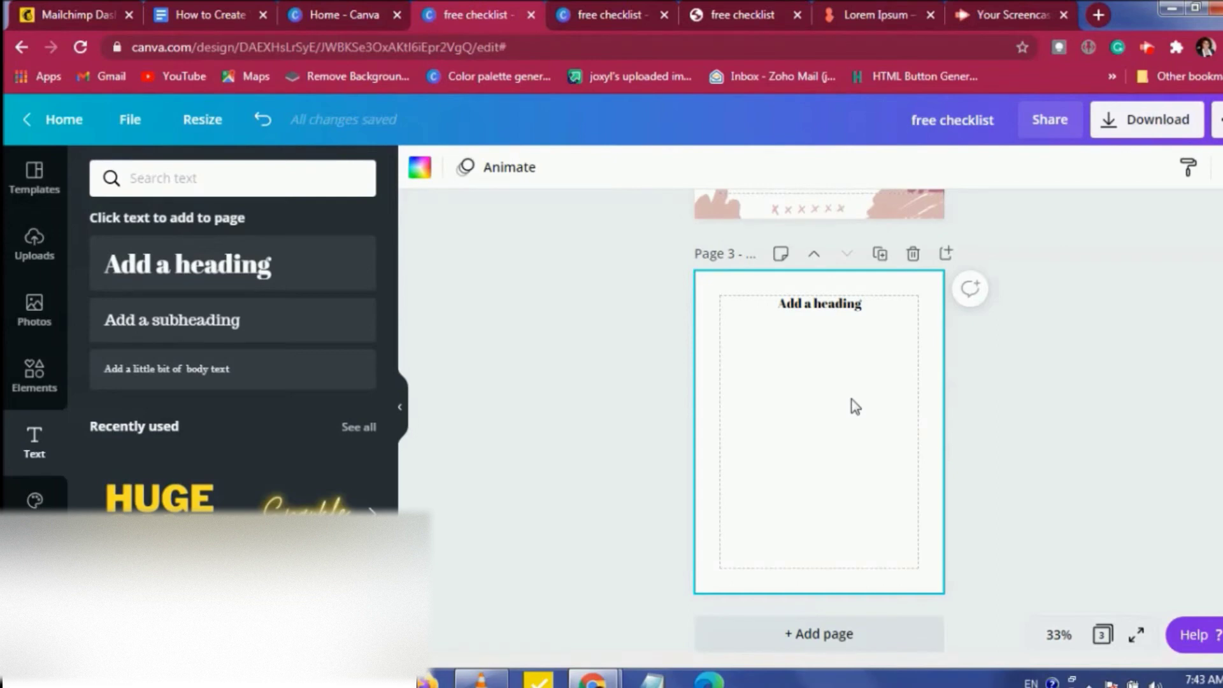
Add a paragraph text box below the heading at font size 32, then open a blank browser tab.
{"action": "key", "text": "t"}
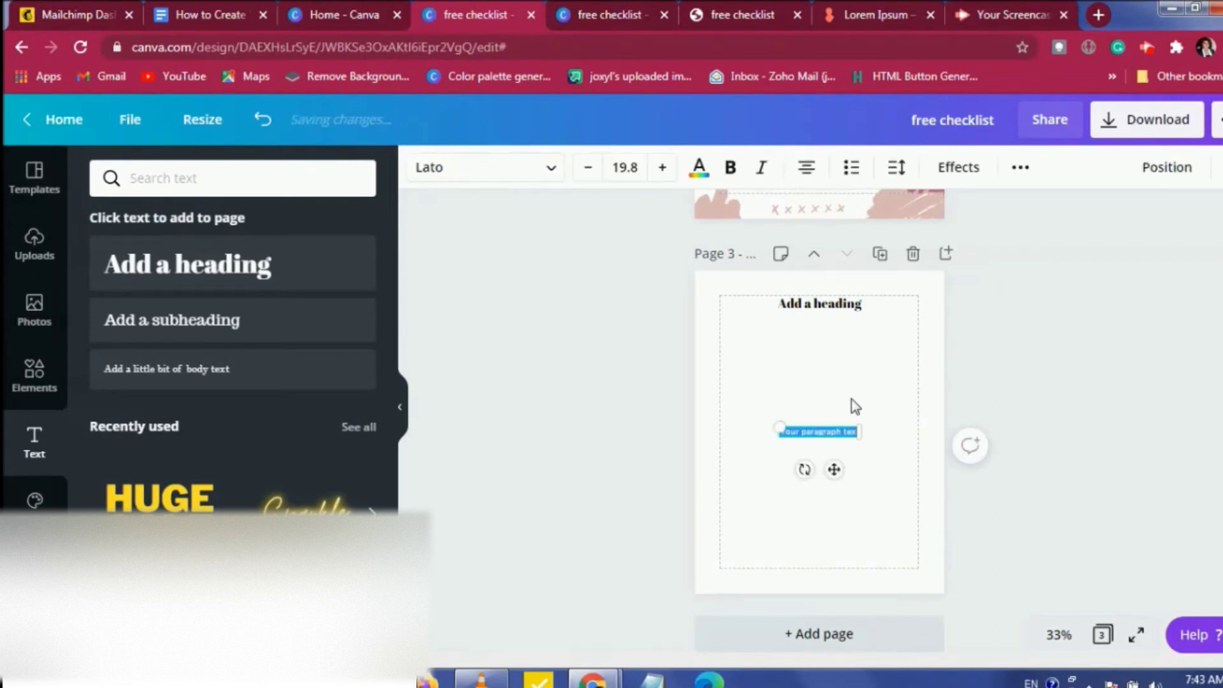
{"action": "left_click_drag", "start_coordinate": [776, 425], "coordinate": [836, 418]}
{"action": "left_click", "coordinate": [618, 167]}
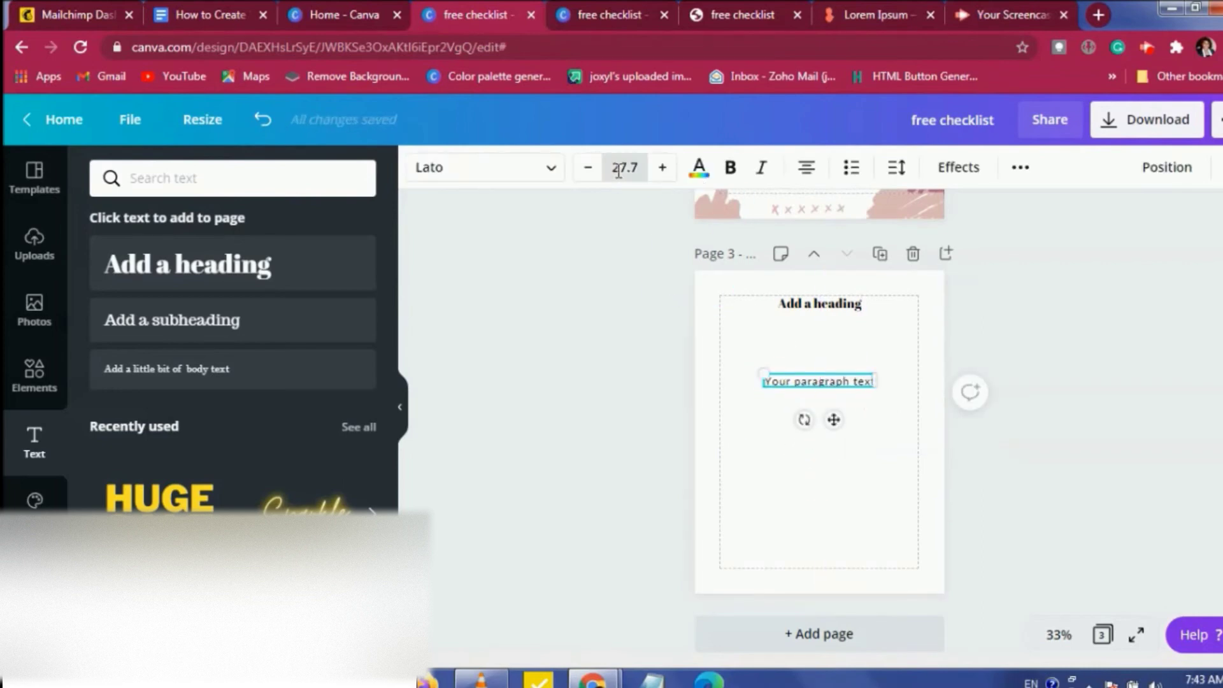
{"action": "left_click", "coordinate": [644, 355]}
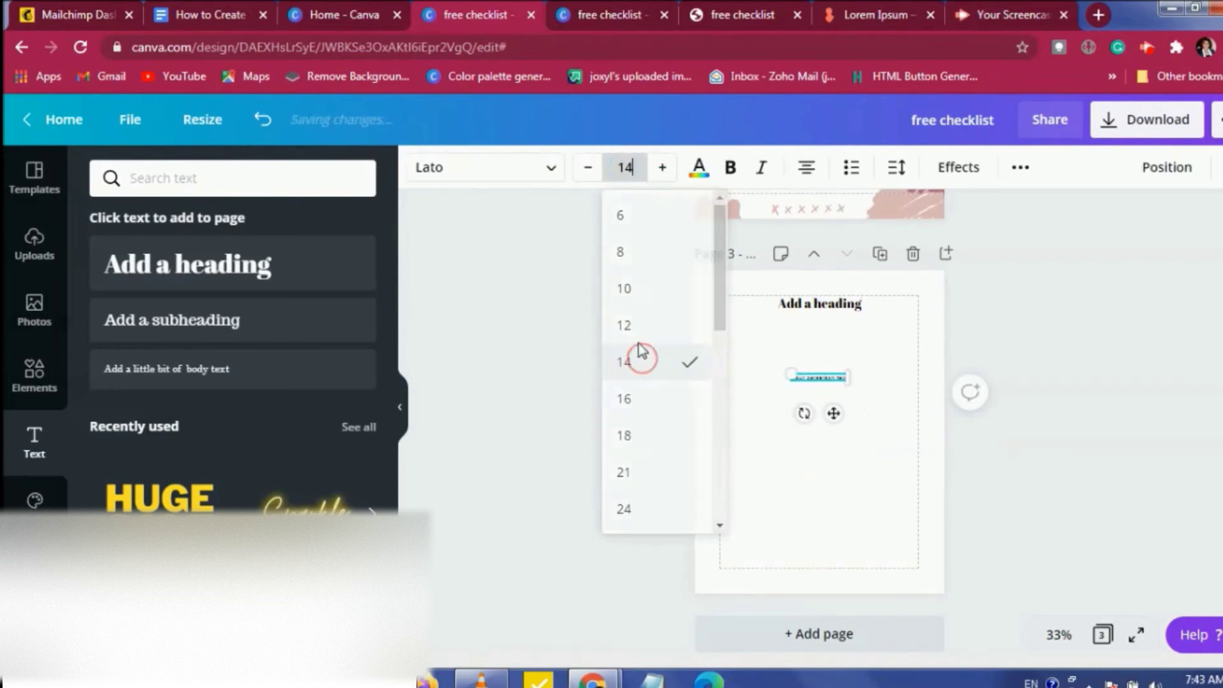
{"action": "left_click", "coordinate": [639, 164]}
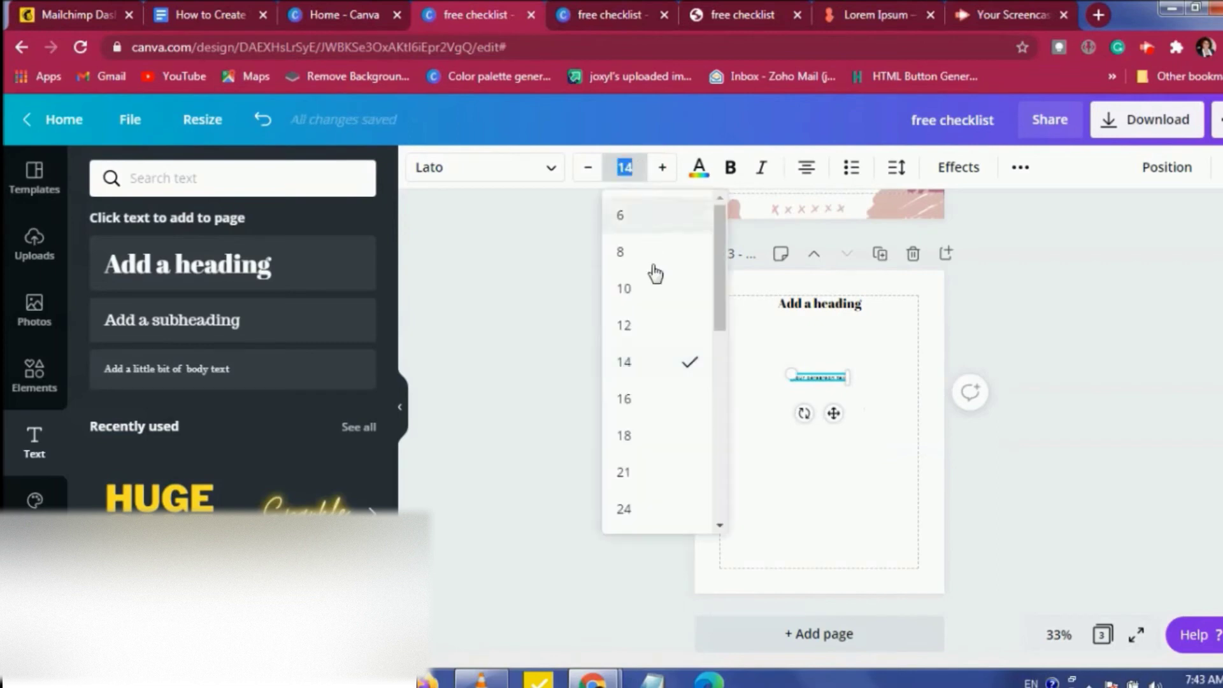
{"action": "scroll", "coordinate": [645, 414], "scroll_direction": "down", "scroll_amount": 3}
{"action": "left_click", "coordinate": [637, 402]}
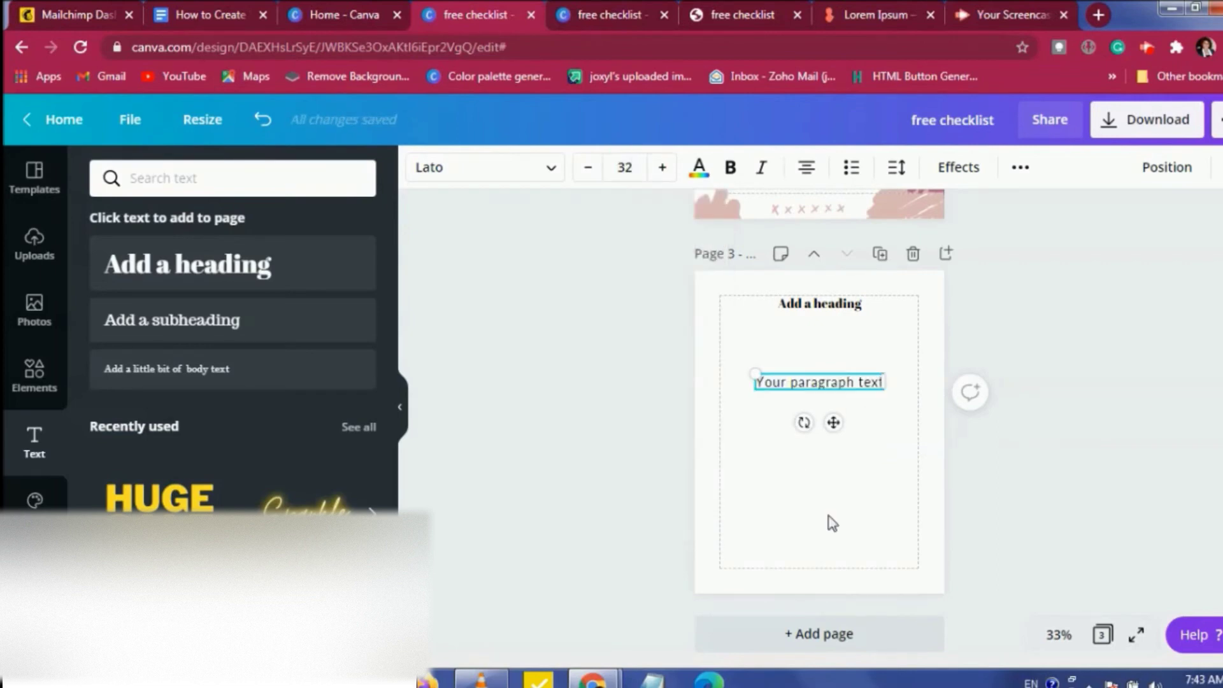
{"action": "left_click", "coordinate": [870, 475]}
{"action": "left_click", "coordinate": [1103, 15]}
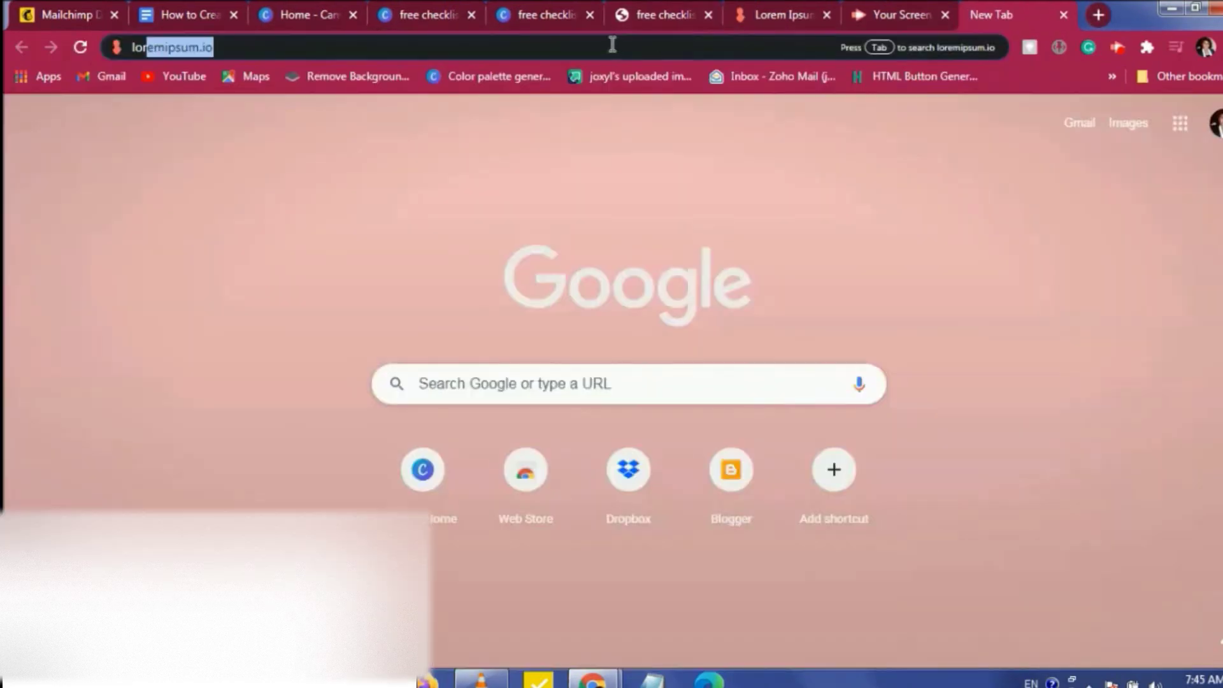
Go to the loremipsum.io generator site.
{"action": "type", "text": "remipsum.io"}
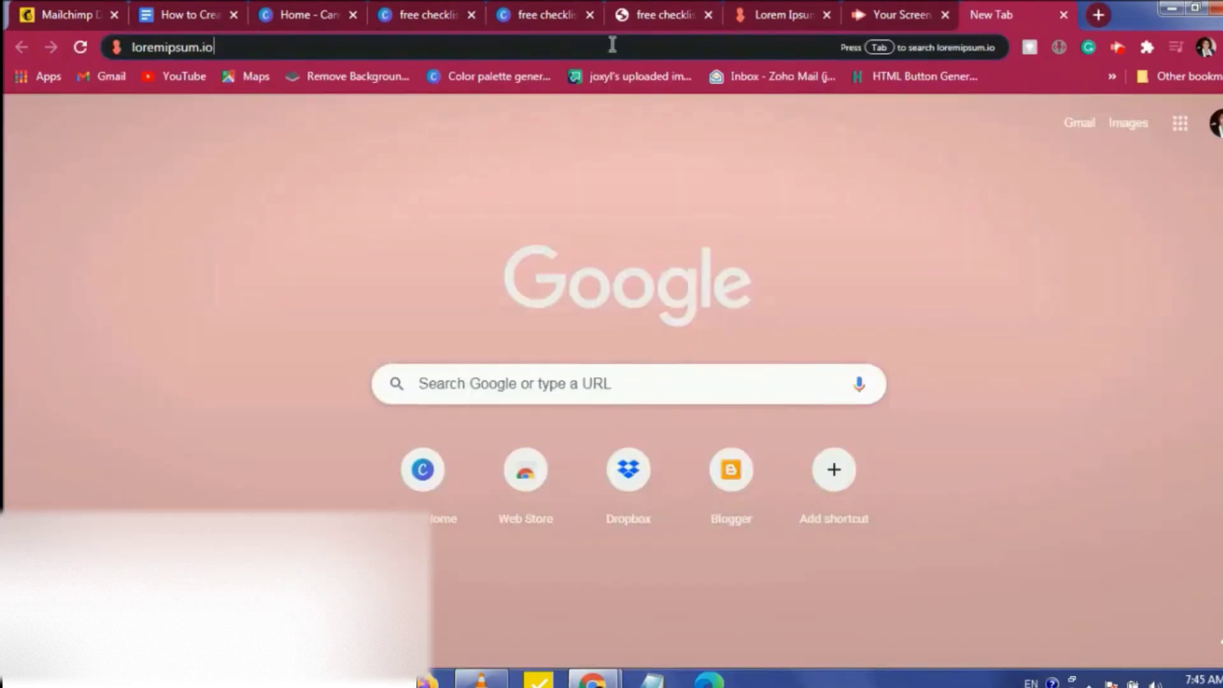
{"action": "key", "text": "BackSpace"}
{"action": "key", "text": "BackSpace"}
{"action": "key", "text": "BackSpace"}
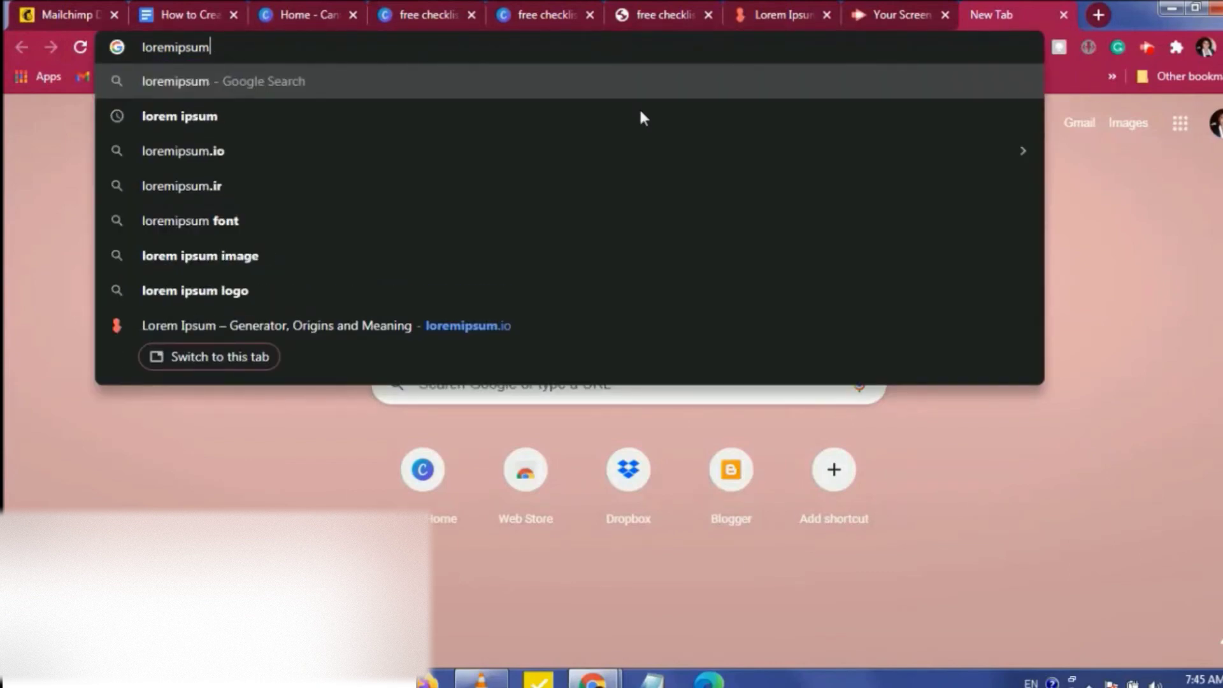
{"action": "left_click", "coordinate": [561, 323]}
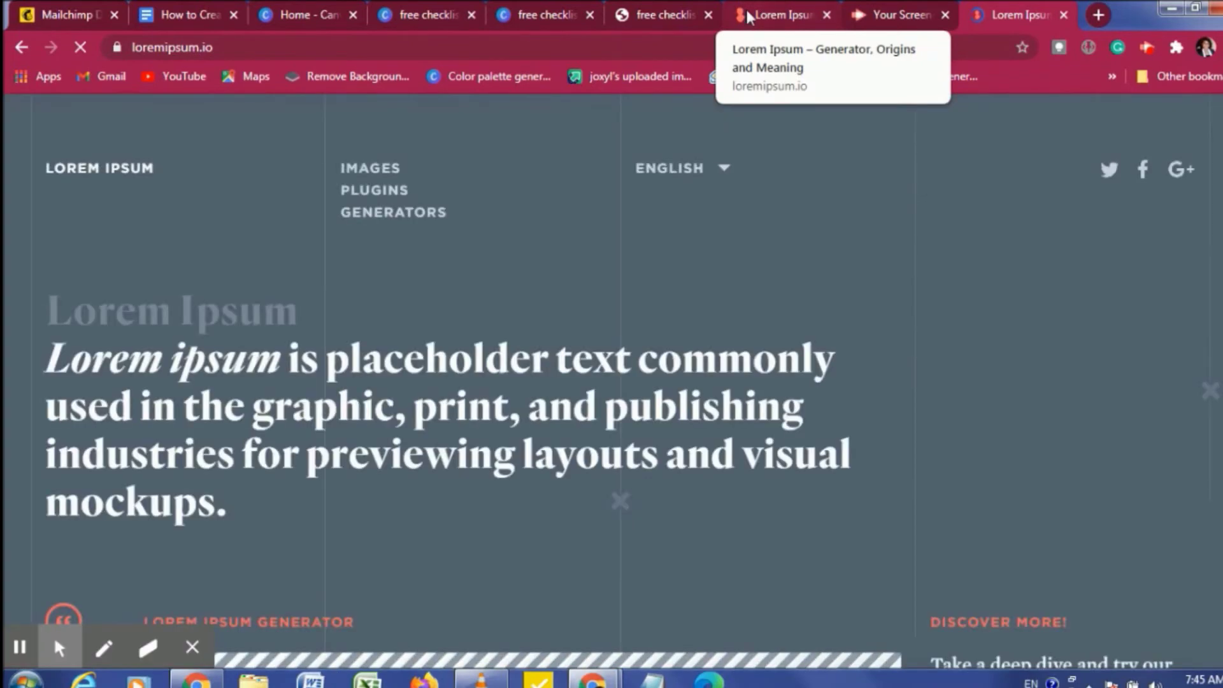
{"action": "scroll", "coordinate": [369, 391], "scroll_direction": "down", "scroll_amount": 5}
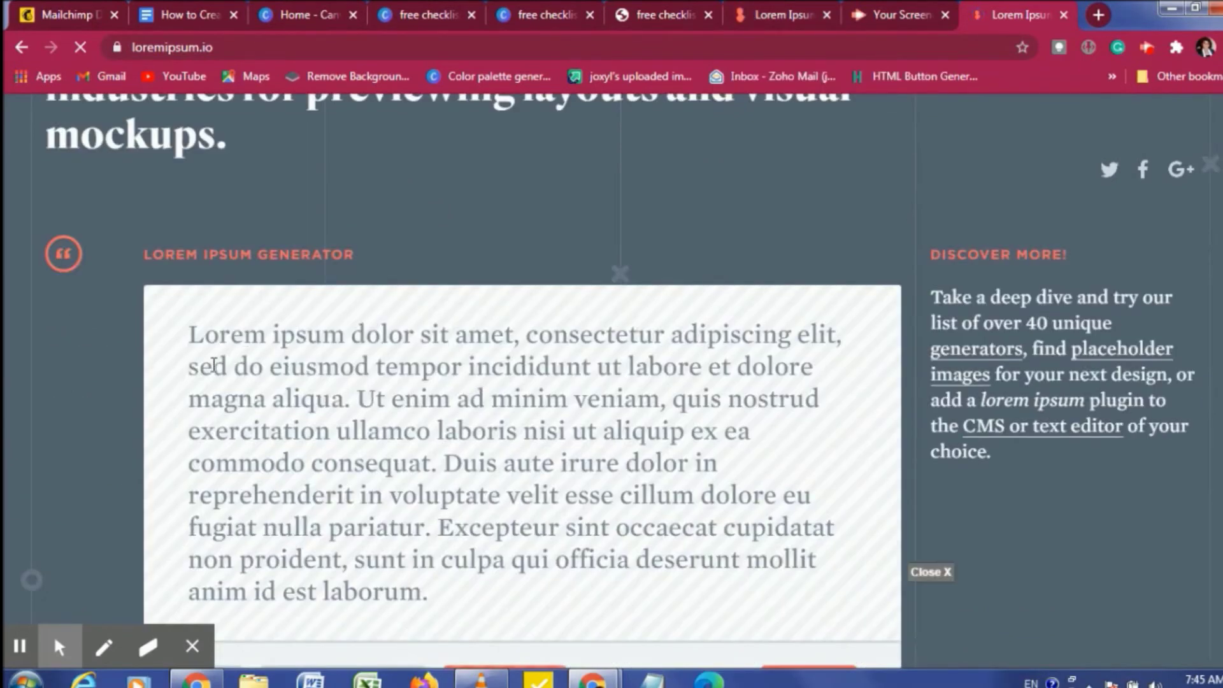
Copy the generator's Lorem ipsum paragraph and return to the free checklist Canva tab.
{"action": "key", "text": "ctrl+a"}
{"action": "right_click", "coordinate": [379, 501]}
{"action": "key", "text": "Escape"}
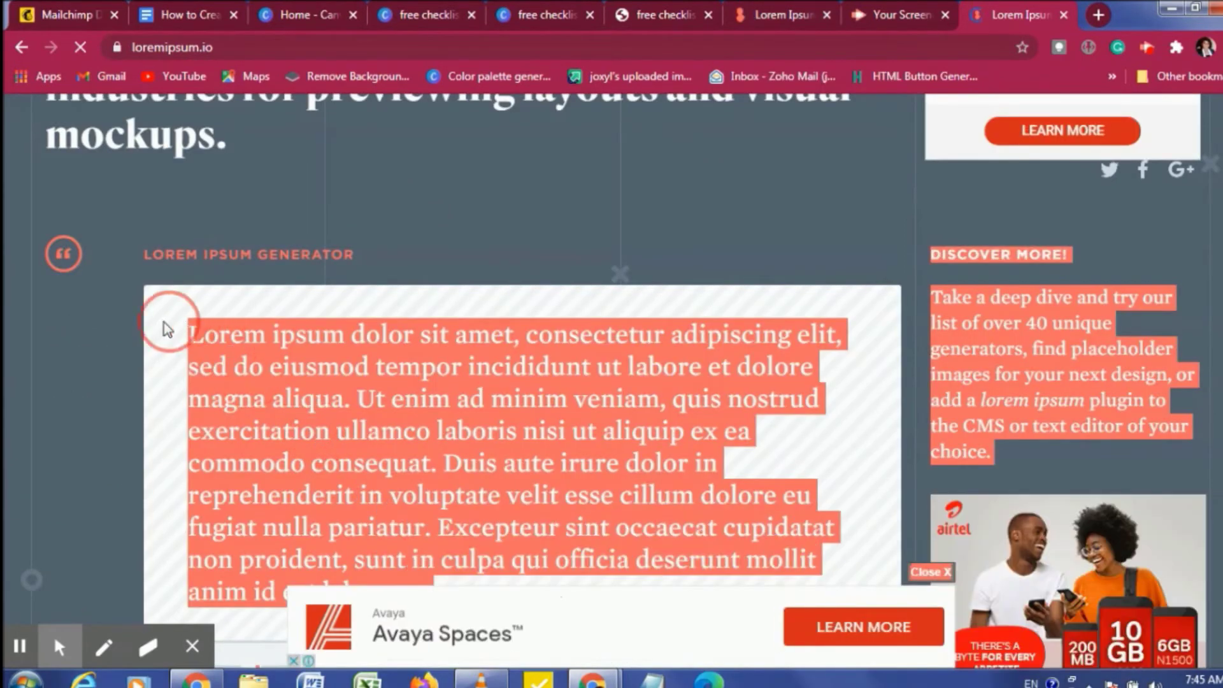
{"action": "left_click", "coordinate": [196, 332]}
{"action": "left_click", "coordinate": [191, 333]}
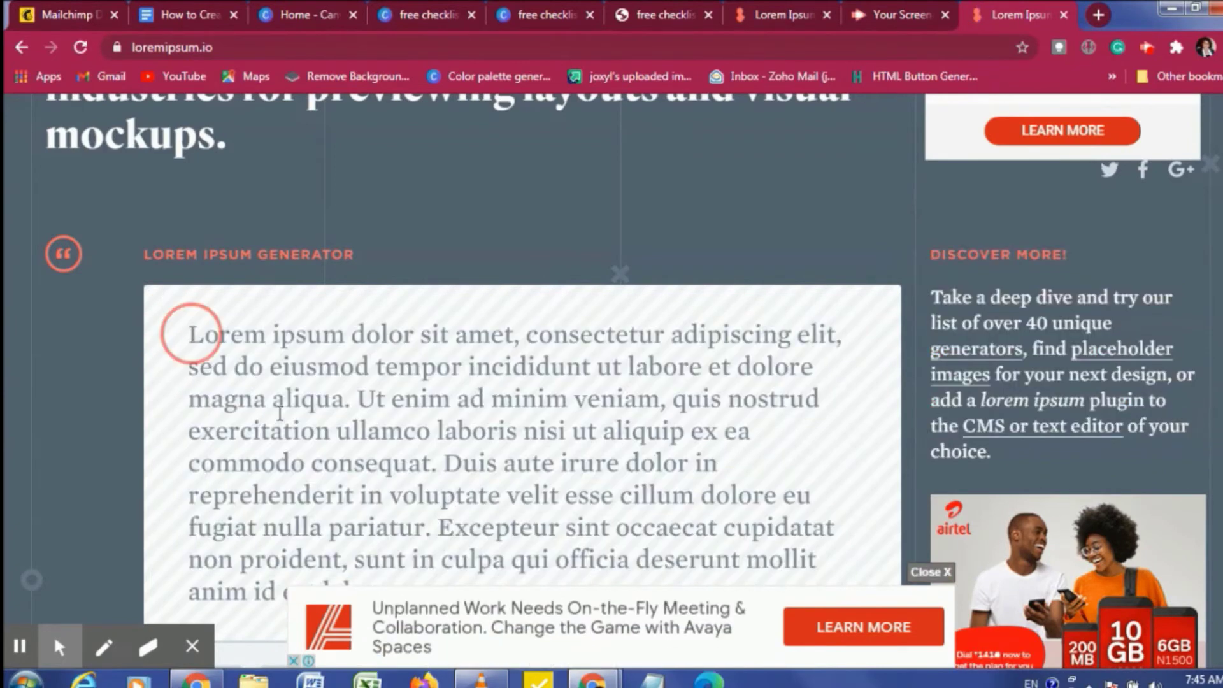
{"action": "left_click_drag", "start_coordinate": [191, 333], "coordinate": [254, 401]}
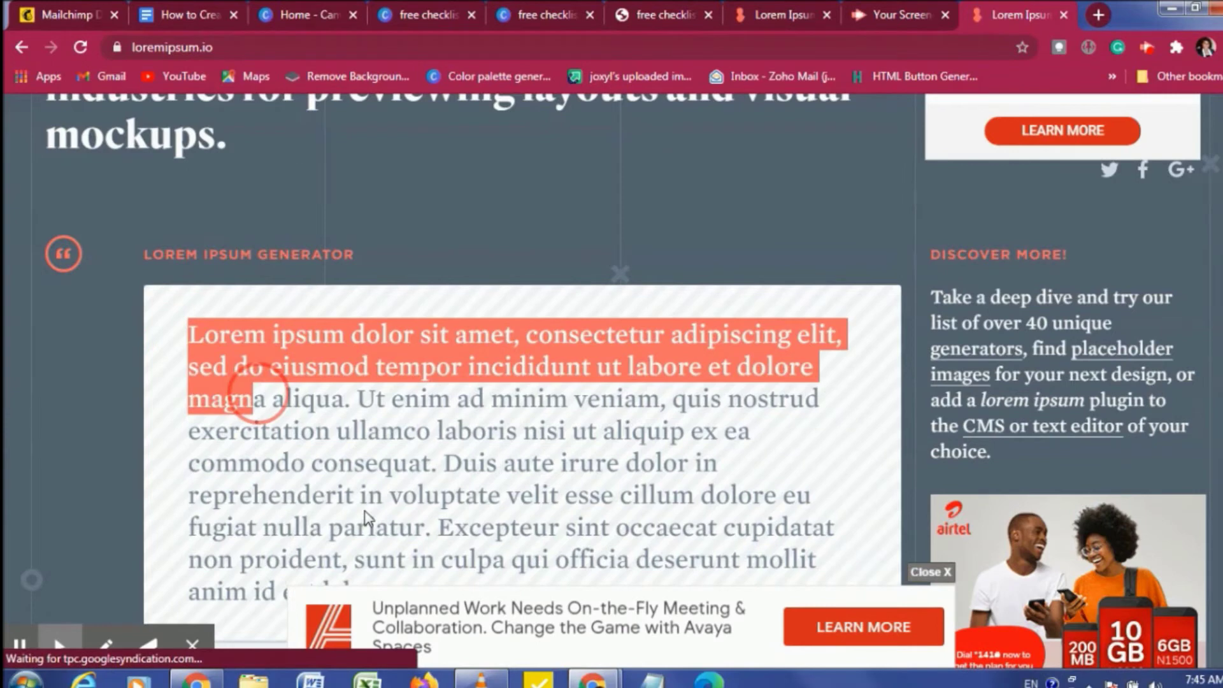
{"action": "left_click", "coordinate": [375, 579], "text": "shift"}
{"action": "right_click", "coordinate": [305, 503]}
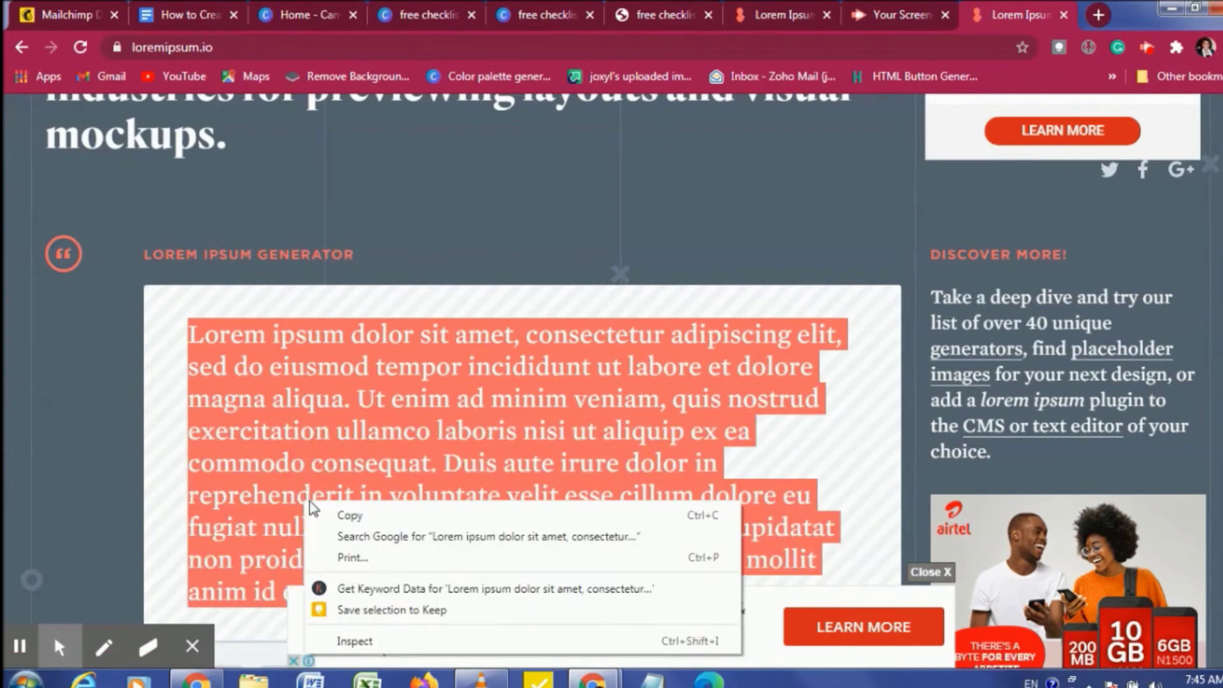
{"action": "left_click", "coordinate": [349, 516]}
{"action": "left_click", "coordinate": [417, 15]}
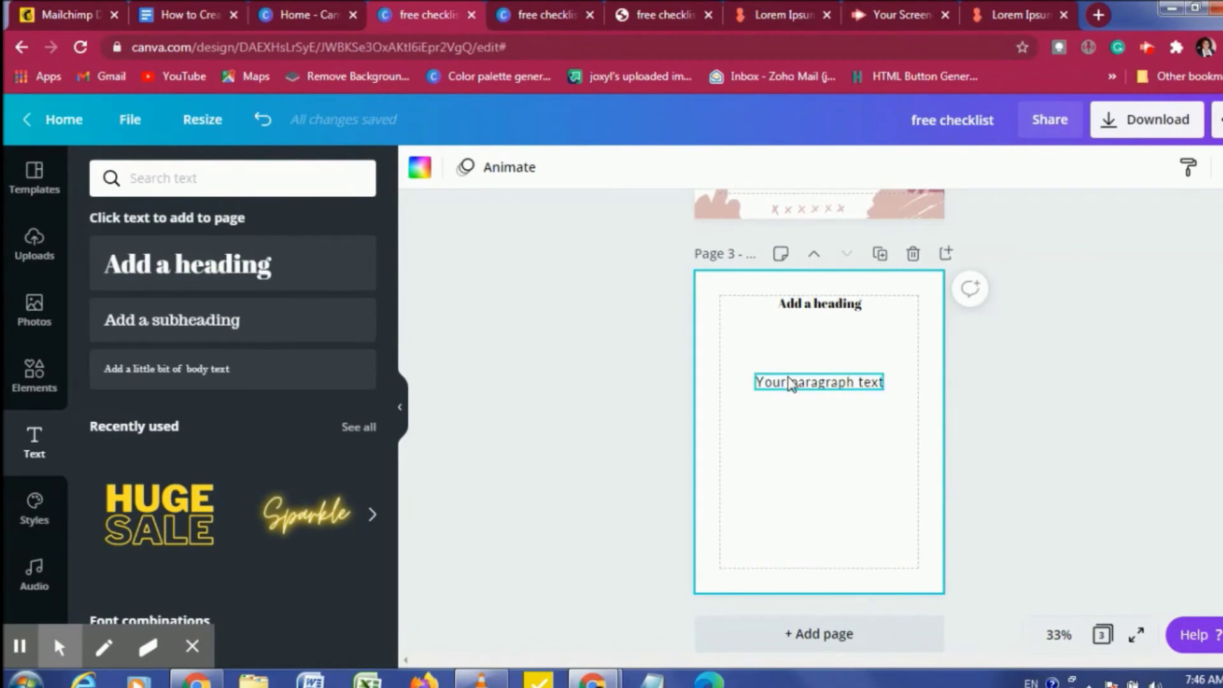
Paste the Lorem ipsum text into page 3's placeholder paragraph and resize the box below the heading.
{"action": "double_click", "coordinate": [790, 383]}
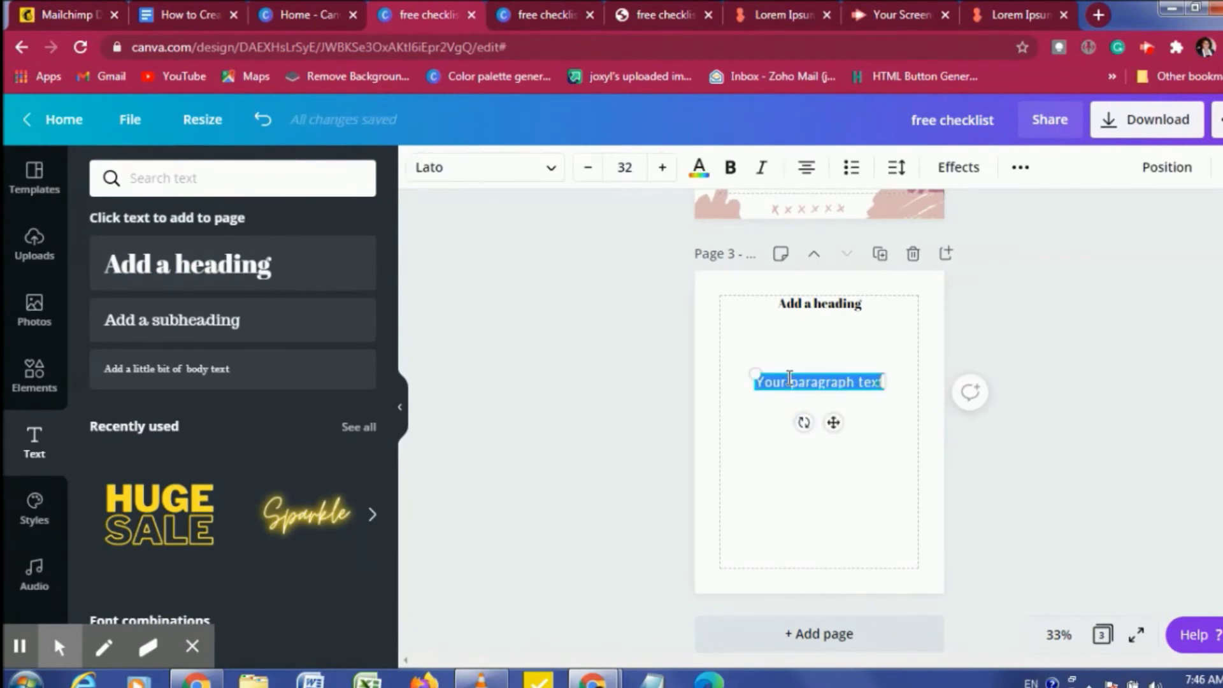
{"action": "key", "text": "ctrl+v"}
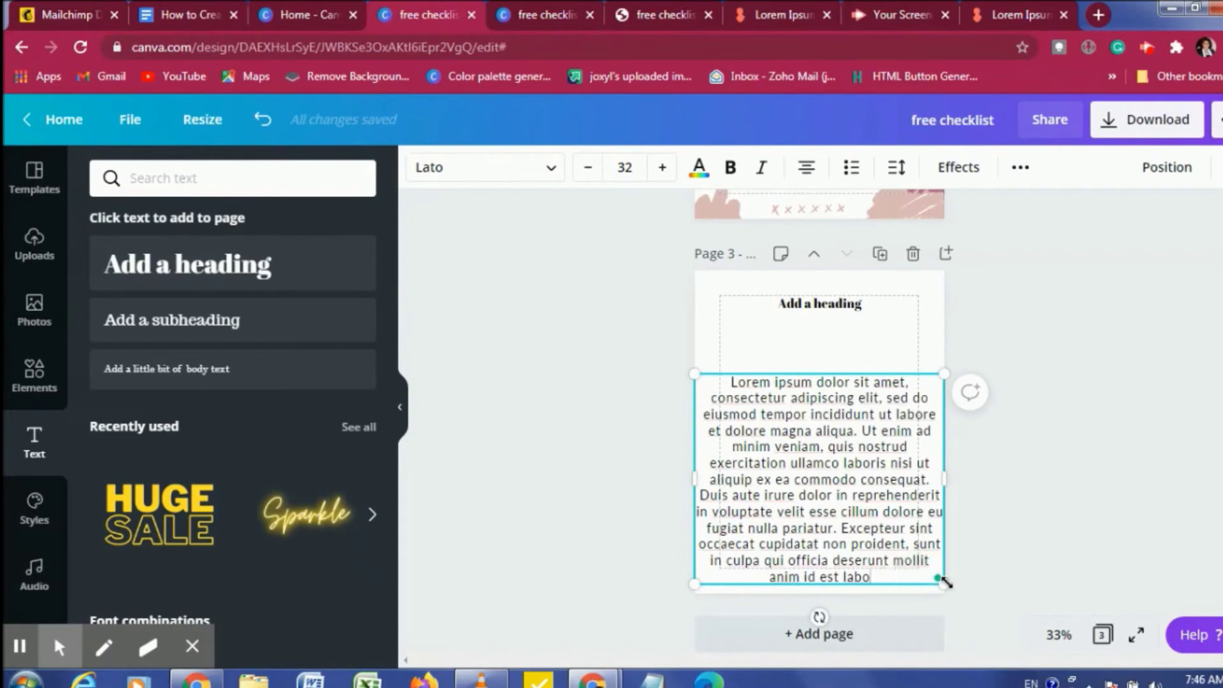
{"action": "left_click_drag", "start_coordinate": [947, 587], "coordinate": [917, 425]}
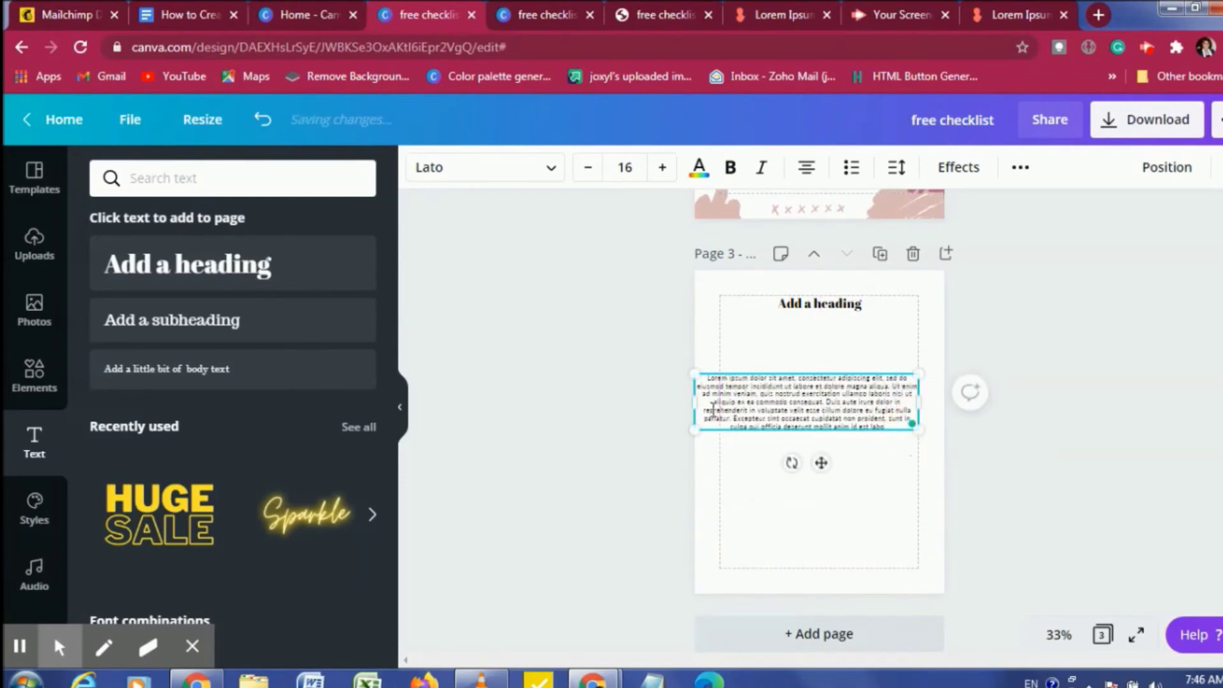
{"action": "left_click_drag", "start_coordinate": [694, 405], "coordinate": [717, 400]}
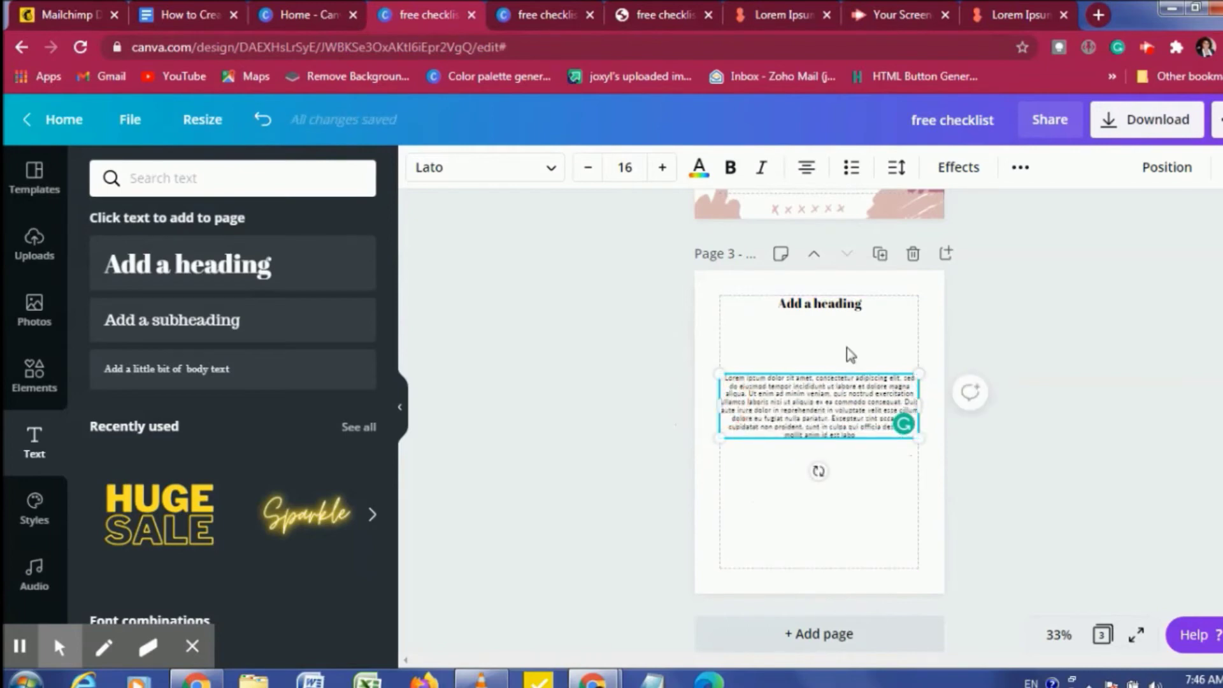
{"action": "left_click_drag", "start_coordinate": [918, 439], "coordinate": [983, 484]}
{"action": "left_click_drag", "start_coordinate": [978, 414], "coordinate": [918, 404]}
{"action": "left_click", "coordinate": [528, 179]}
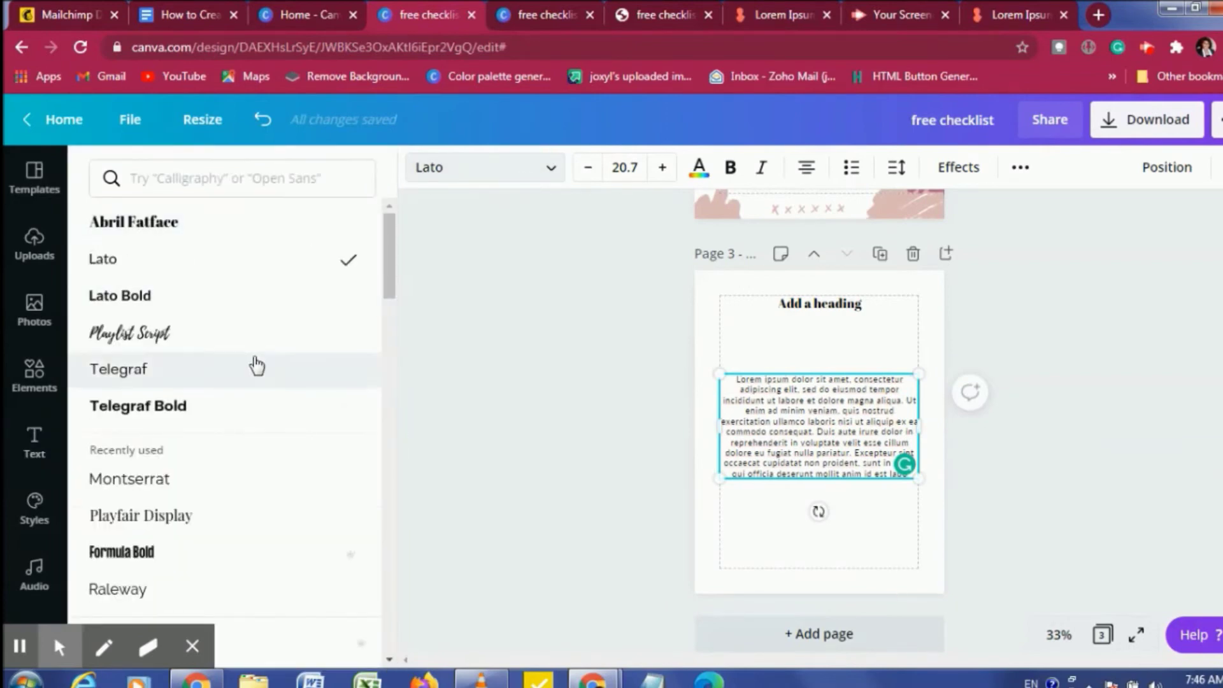
Change the page 3 paragraph font to Montserrat.
{"action": "scroll", "coordinate": [255, 363], "scroll_direction": "down", "scroll_amount": 10}
{"action": "scroll", "coordinate": [256, 365], "scroll_direction": "down", "scroll_amount": 15}
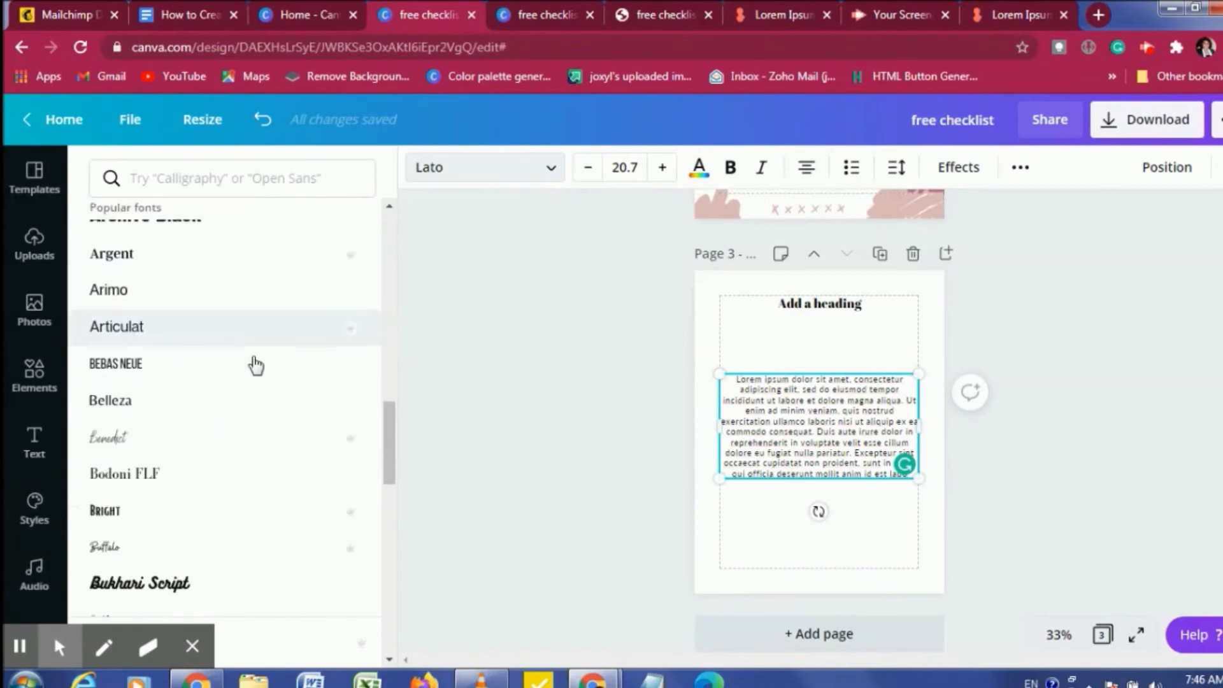
{"action": "scroll", "coordinate": [256, 365], "scroll_direction": "down", "scroll_amount": 4}
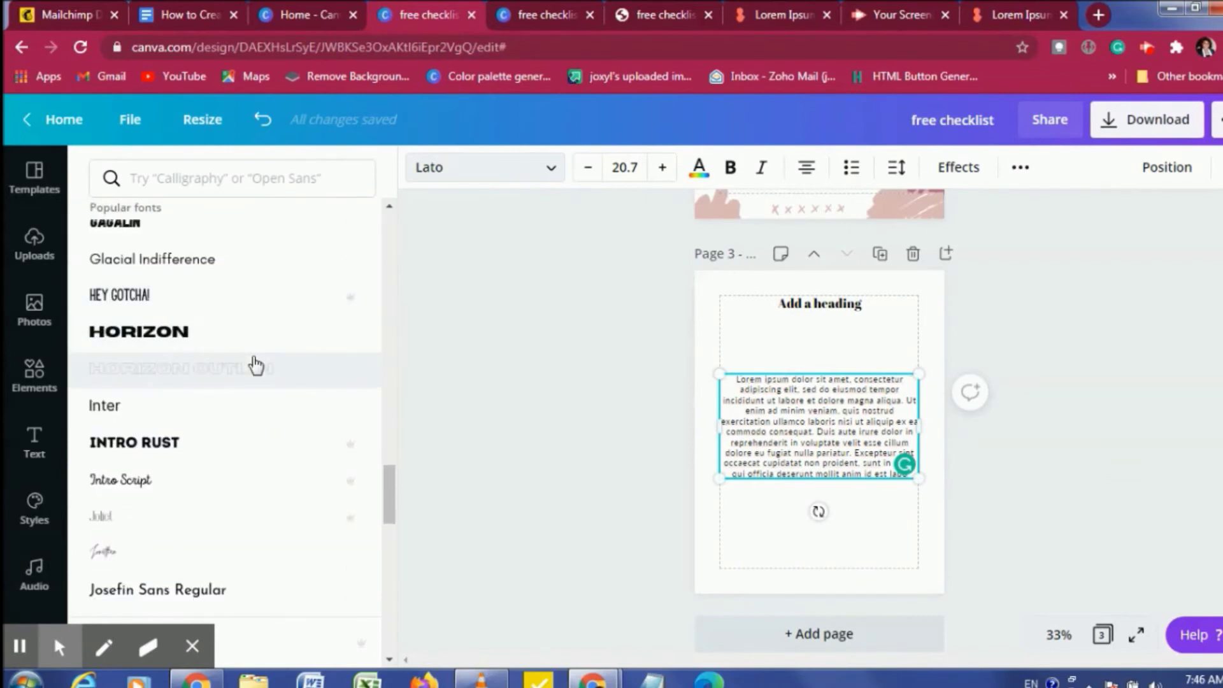
{"action": "scroll", "coordinate": [256, 365], "scroll_direction": "down", "scroll_amount": 8}
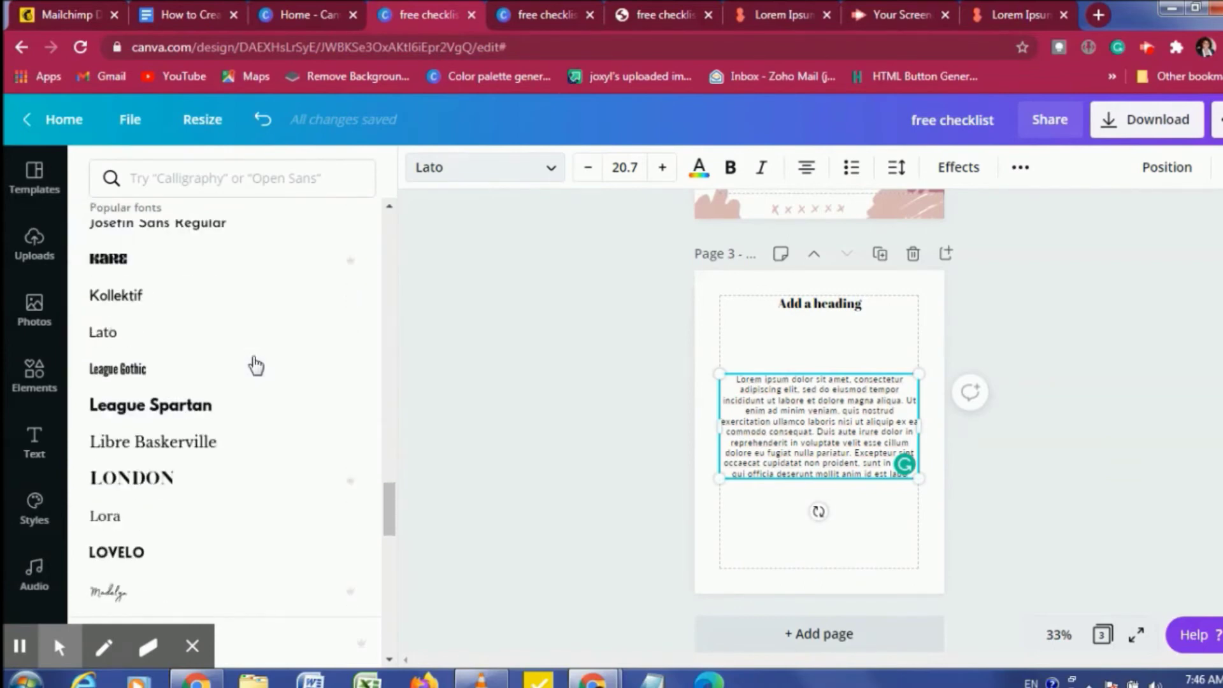
{"action": "scroll", "coordinate": [256, 365], "scroll_direction": "up", "scroll_amount": 8}
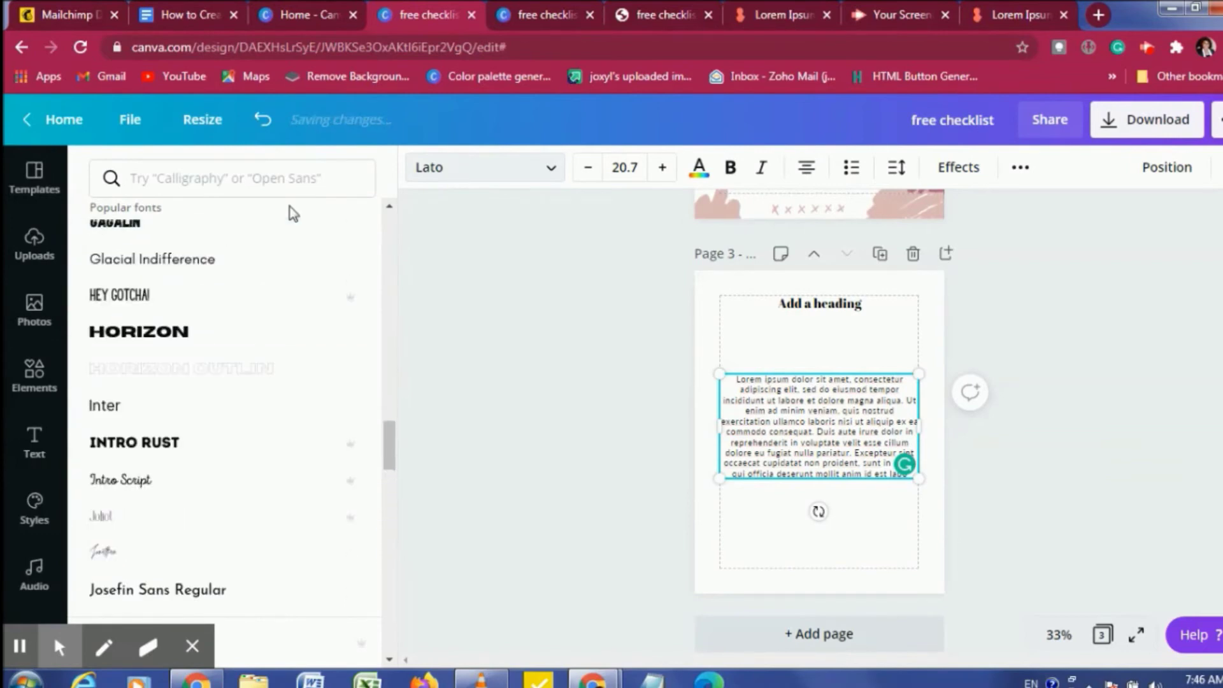
{"action": "left_click", "coordinate": [285, 178]}
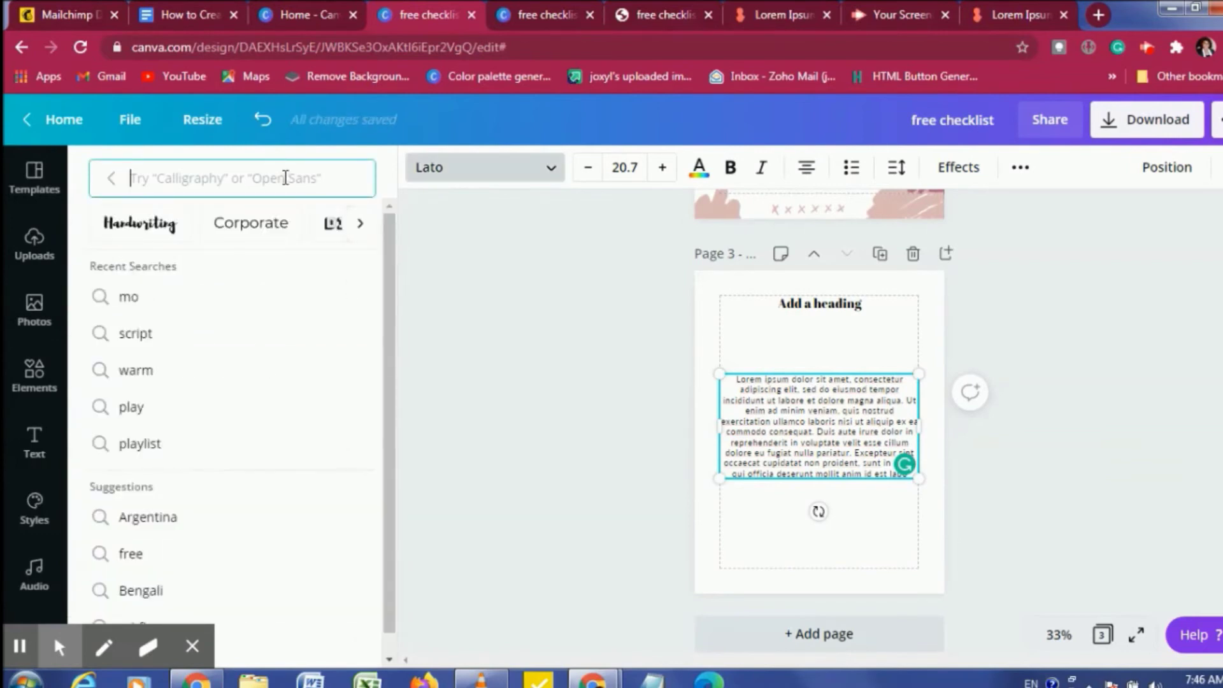
{"action": "type", "text": "mo"}
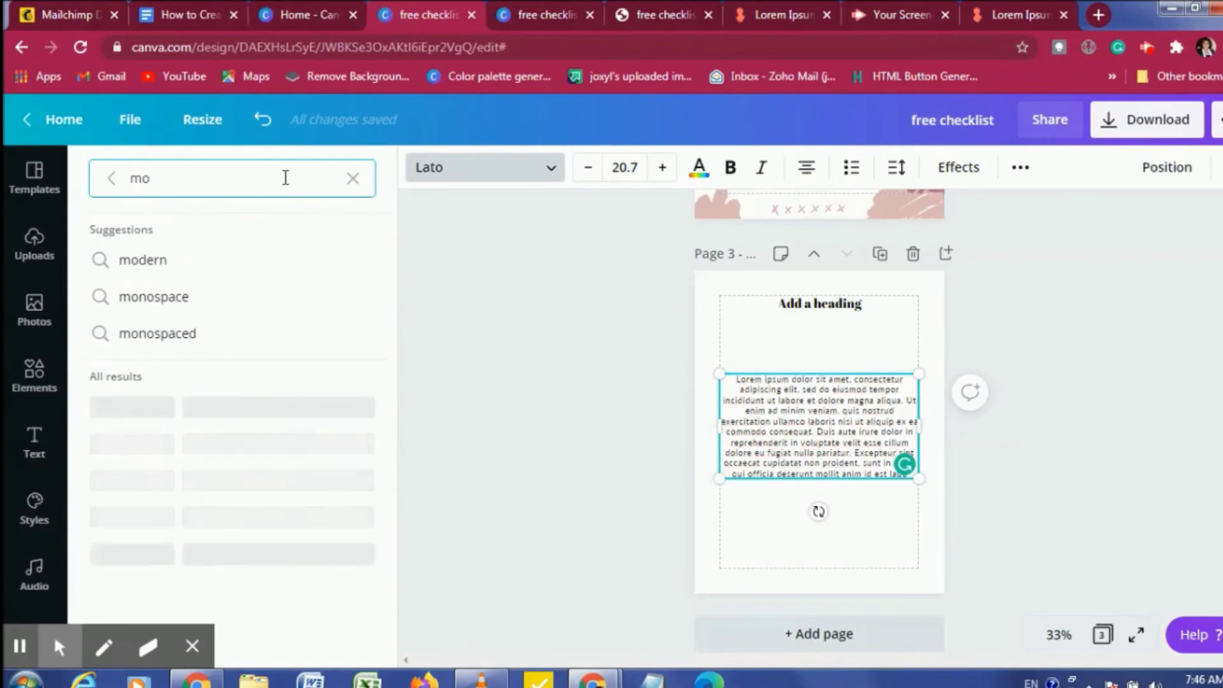
{"action": "left_click", "coordinate": [164, 480]}
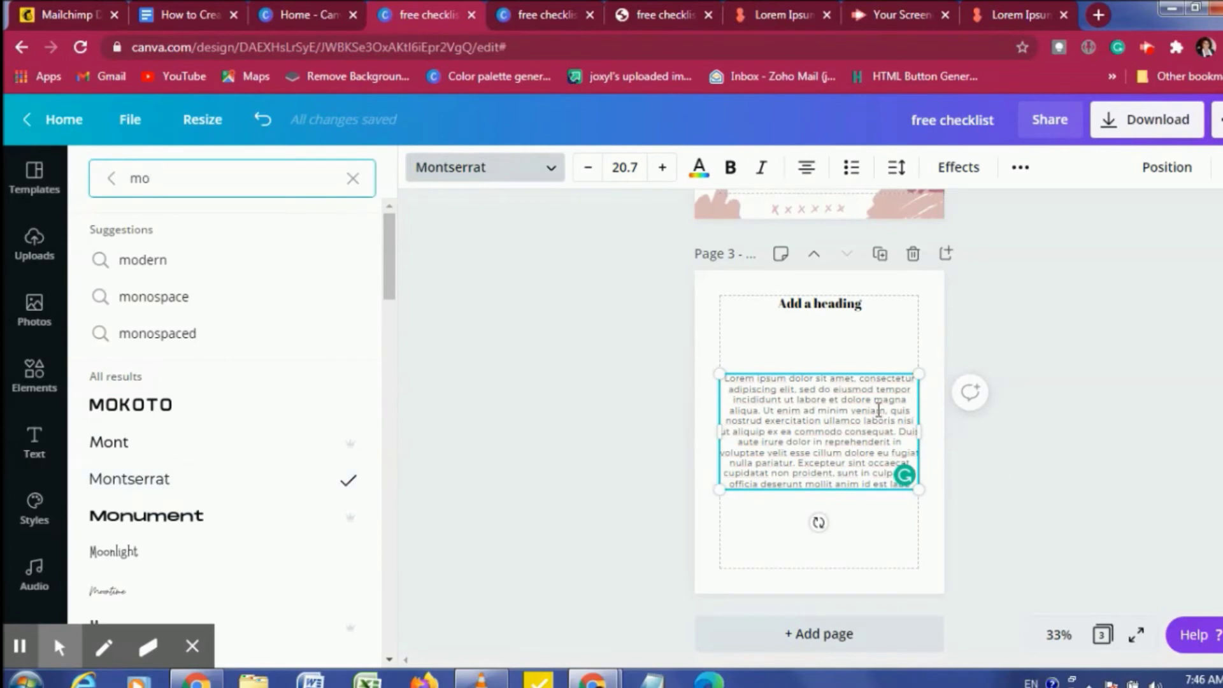
Set the paragraph to size 18 and left-align it.
{"action": "left_click", "coordinate": [624, 167]}
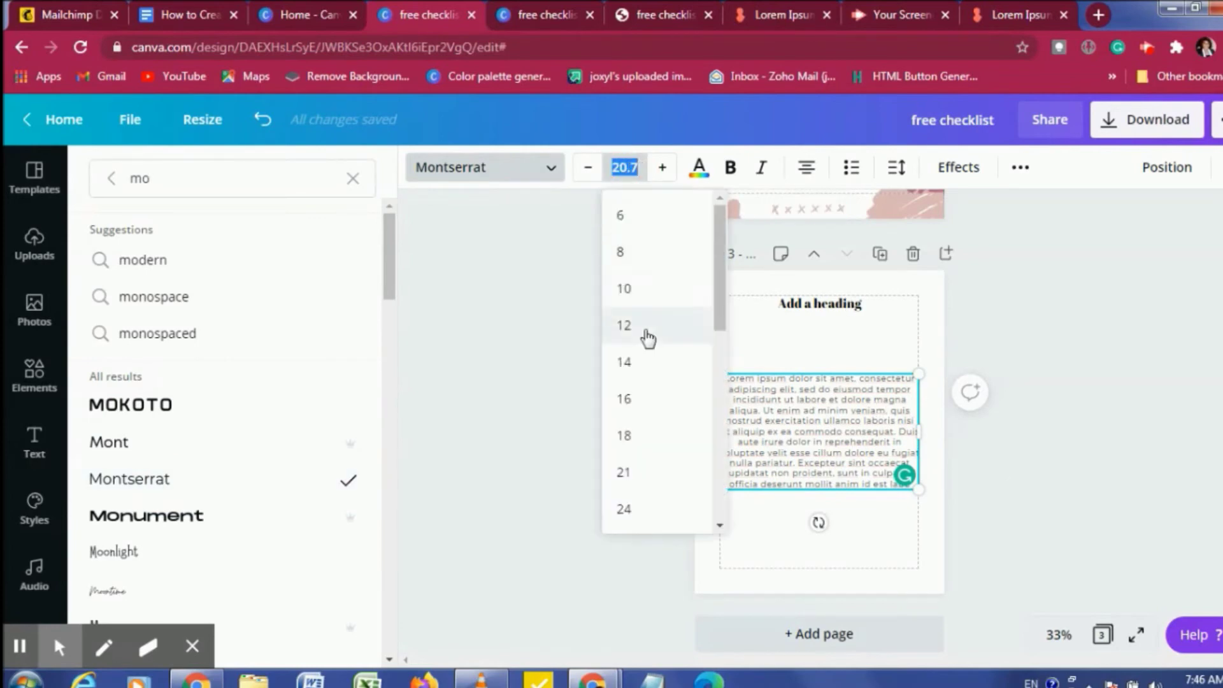
{"action": "scroll", "coordinate": [648, 338], "scroll_direction": "down", "scroll_amount": 2}
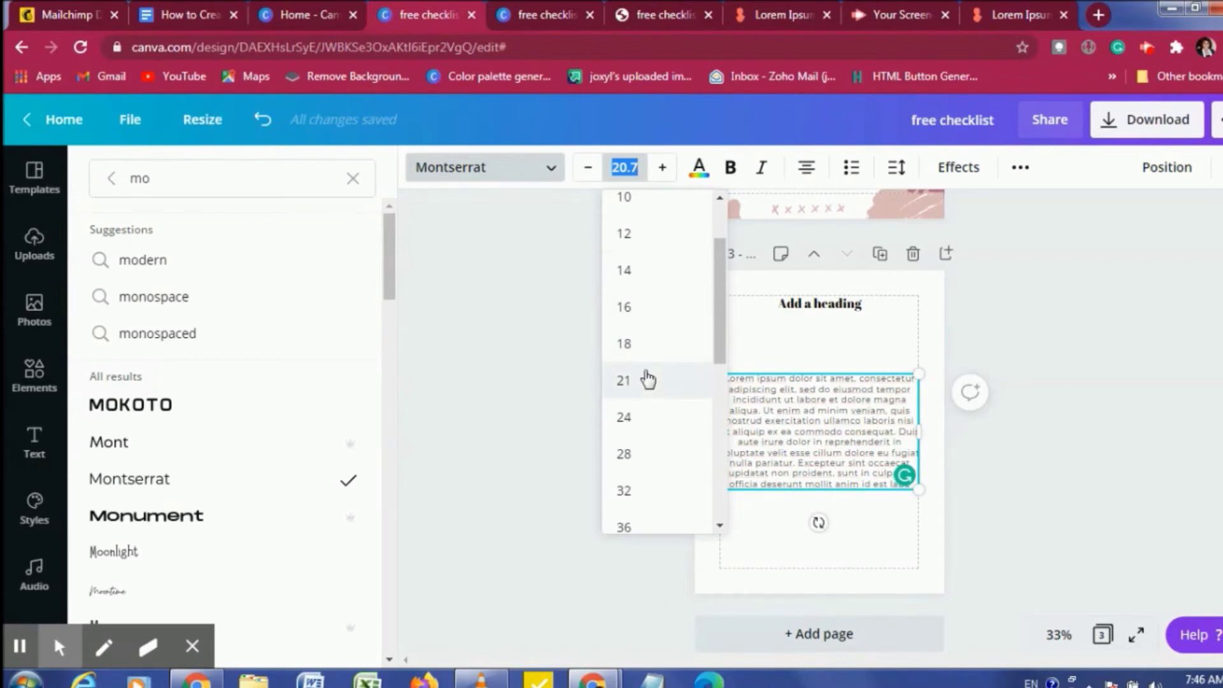
{"action": "left_click", "coordinate": [644, 361]}
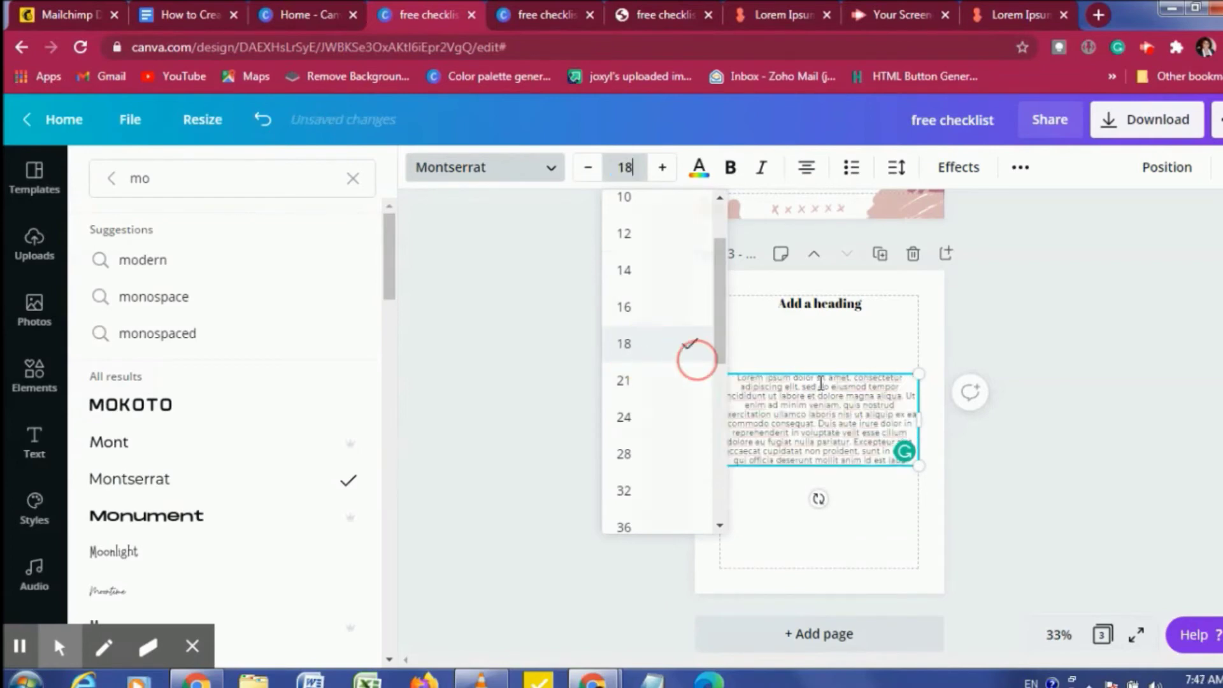
{"action": "left_click", "coordinate": [814, 172]}
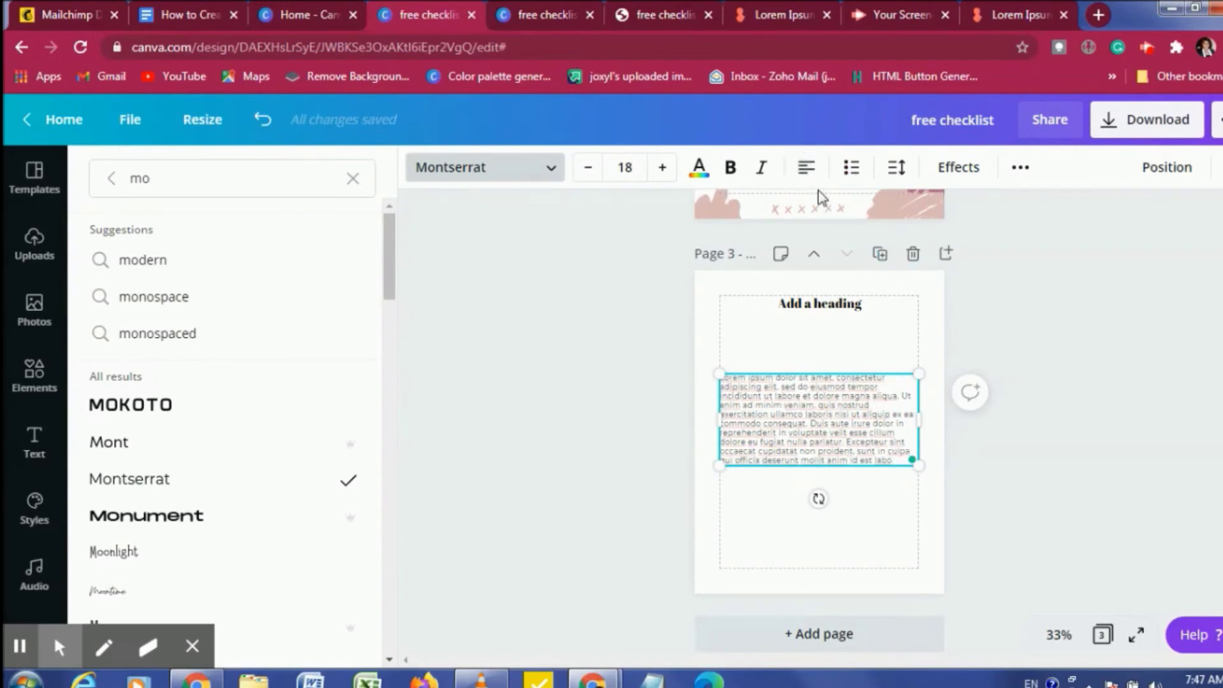
Split the body text into two paragraphs at 'Duis aute' and move it up under the heading.
{"action": "left_click_drag", "start_coordinate": [919, 423], "coordinate": [910, 423]}
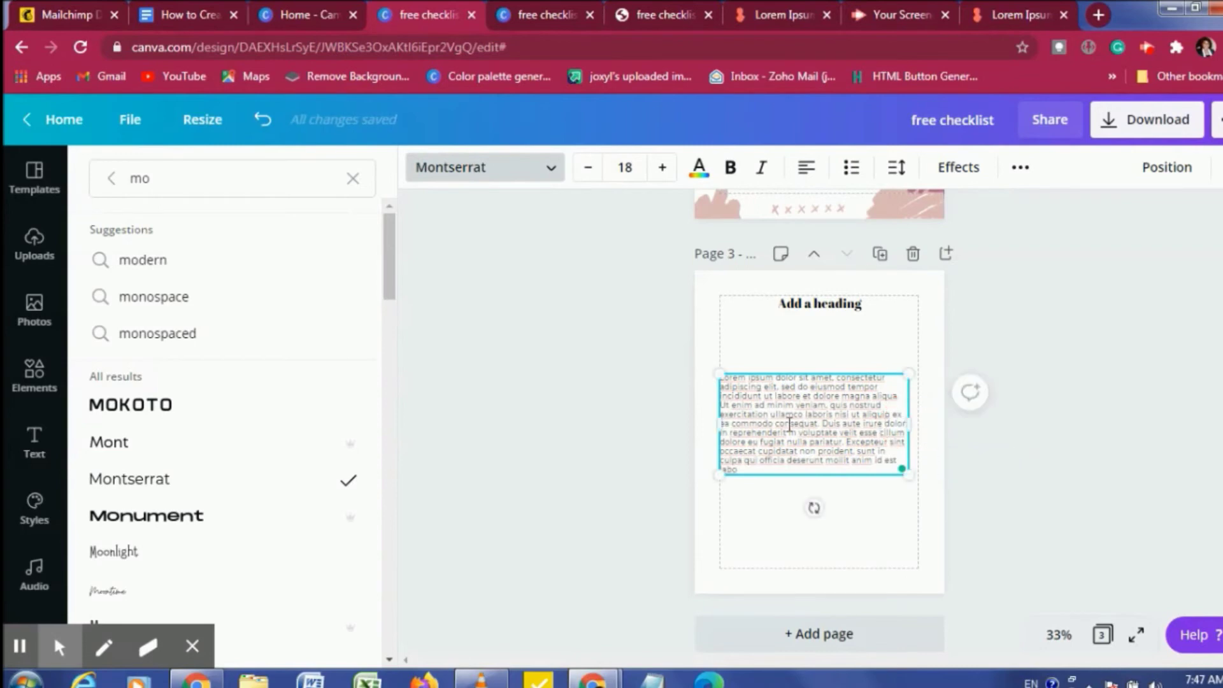
{"action": "left_click_drag", "start_coordinate": [813, 474], "coordinate": [817, 462]}
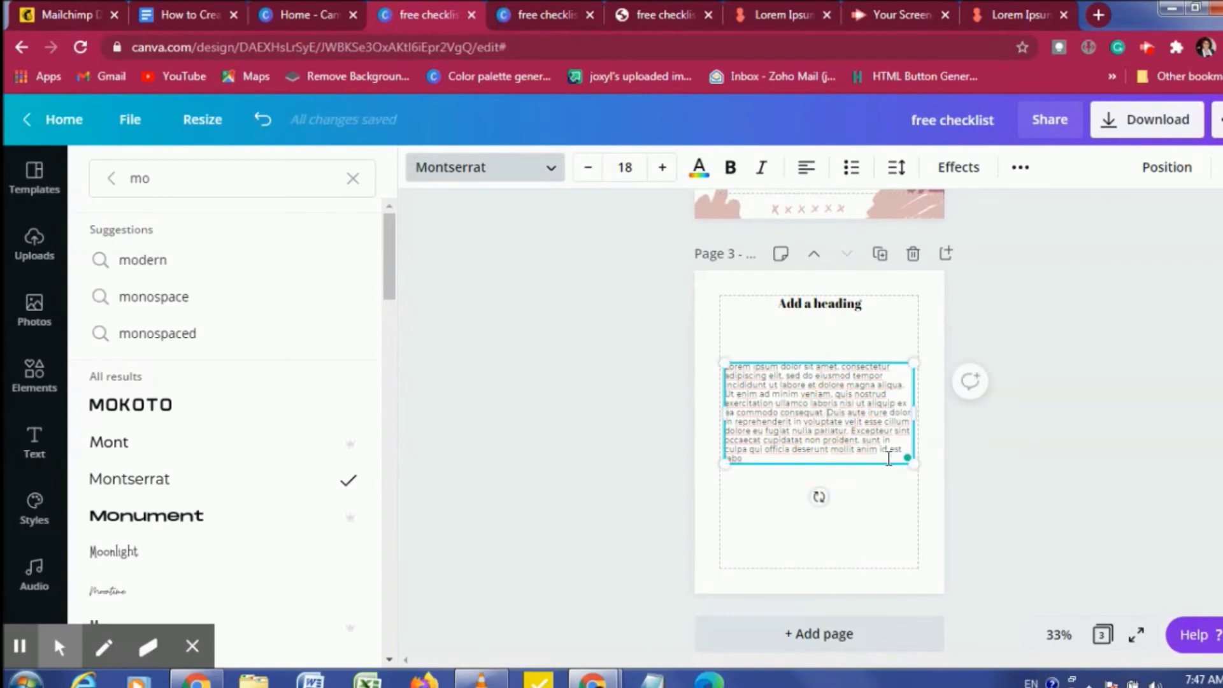
{"action": "key", "text": "Return"}
{"action": "key", "text": "Return"}
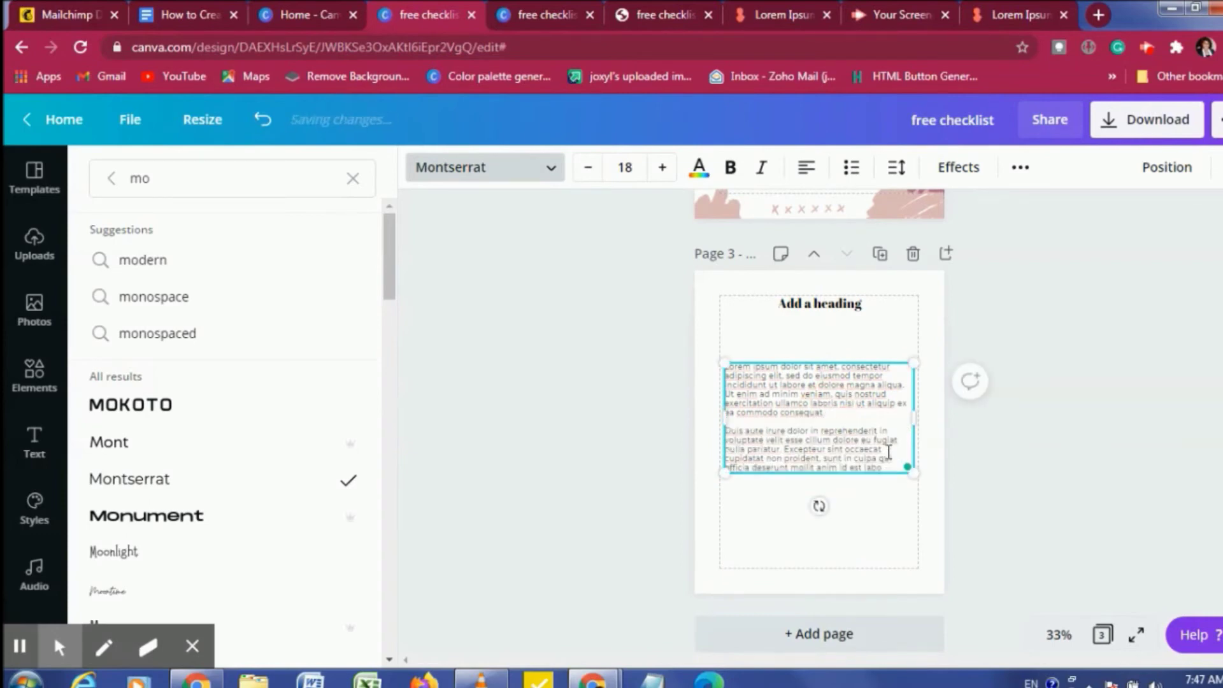
{"action": "left_click_drag", "start_coordinate": [818, 473], "coordinate": [817, 445]}
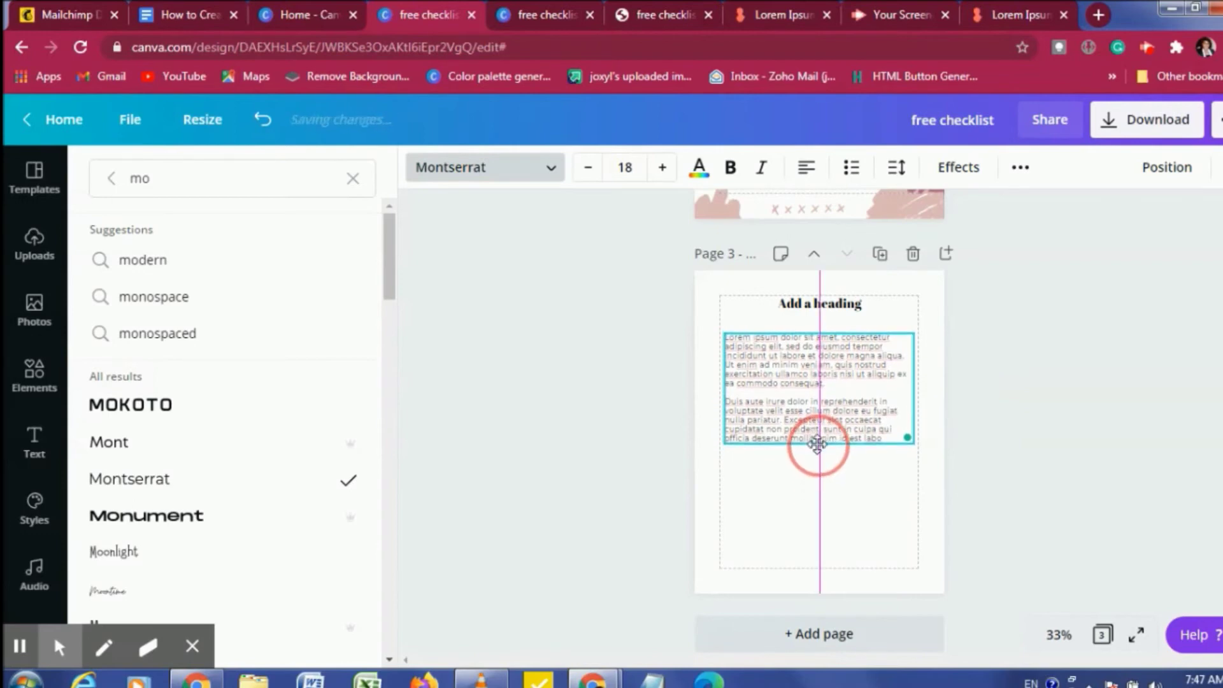
Place a duplicate of the body text block below the original.
{"action": "left_click", "coordinate": [832, 557]}
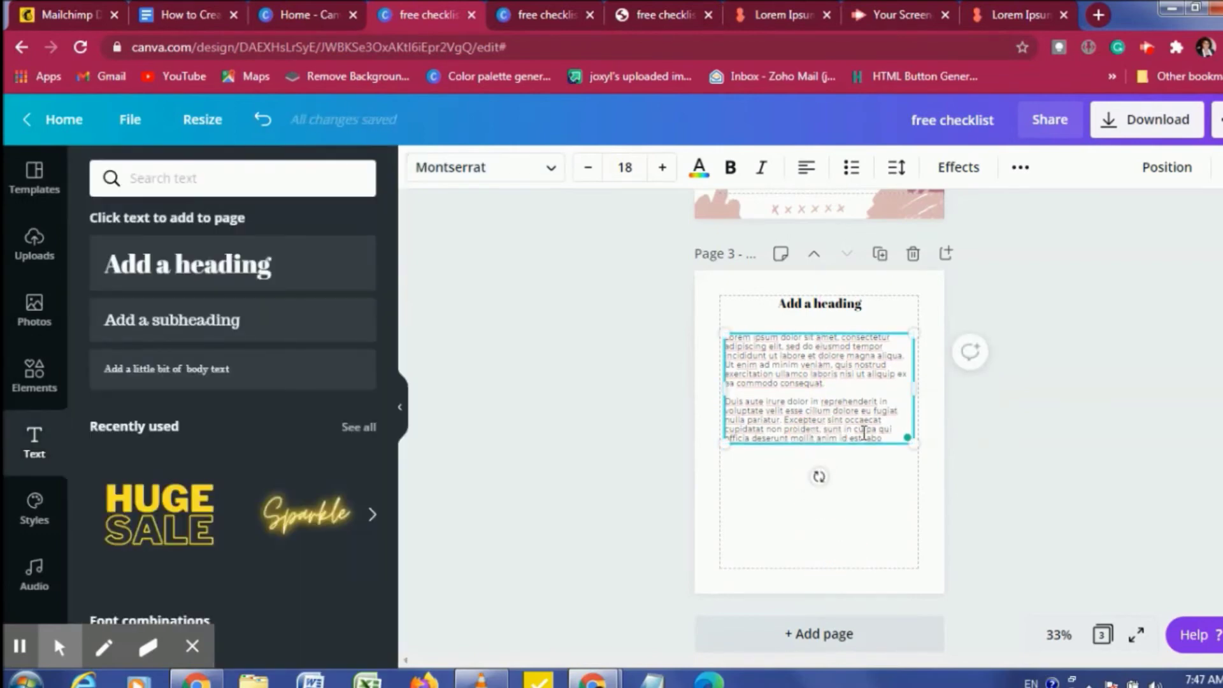
{"action": "left_click", "coordinate": [896, 524]}
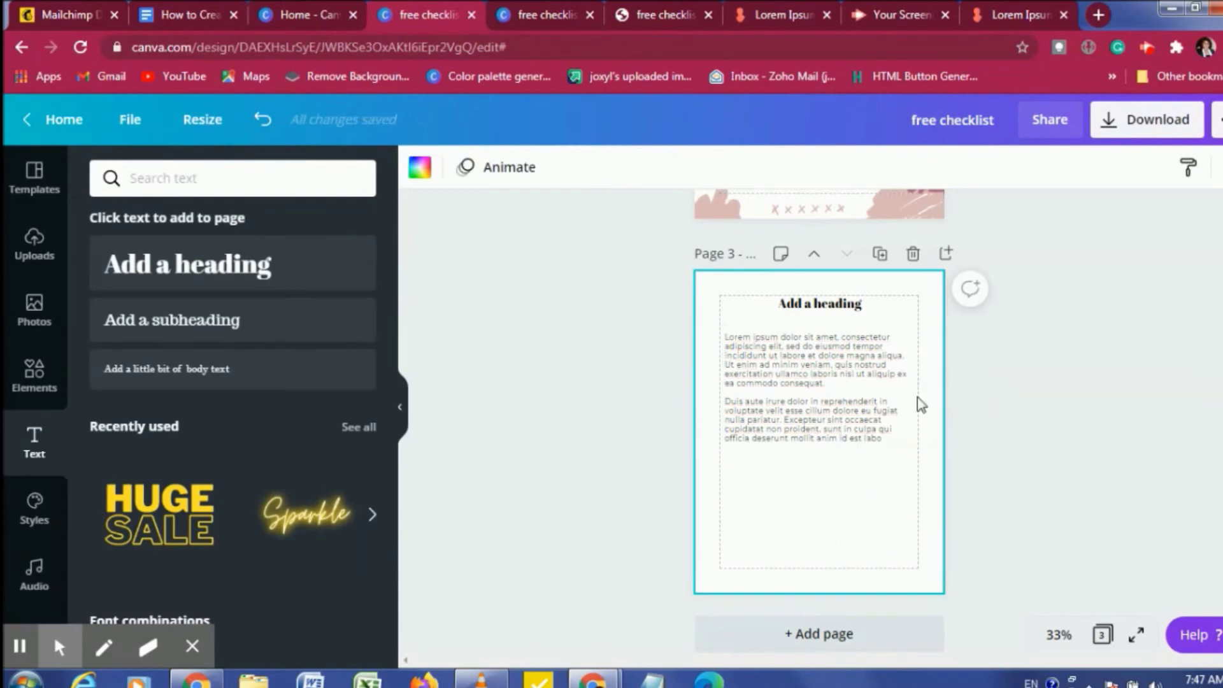
{"action": "left_click", "coordinate": [834, 423]}
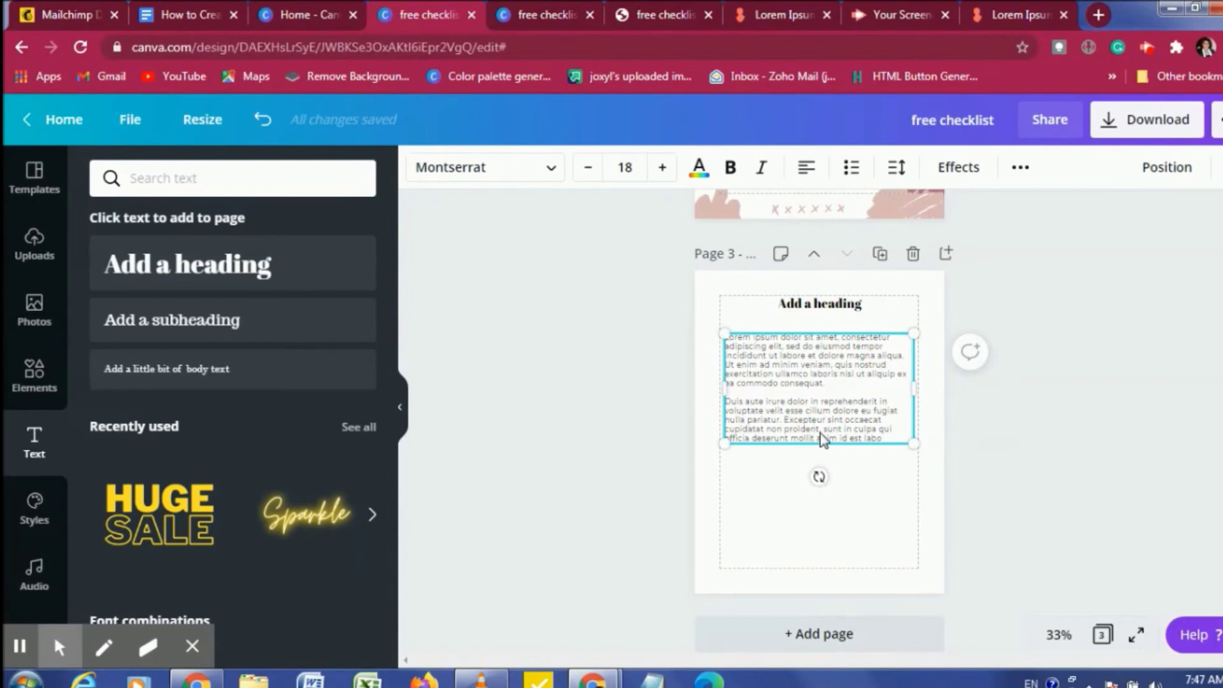
{"action": "left_click_drag", "start_coordinate": [822, 438], "coordinate": [819, 551]}
Delete the lower copy's second paragraph and shift the copy down slightly.
{"action": "left_click", "coordinate": [832, 509]}
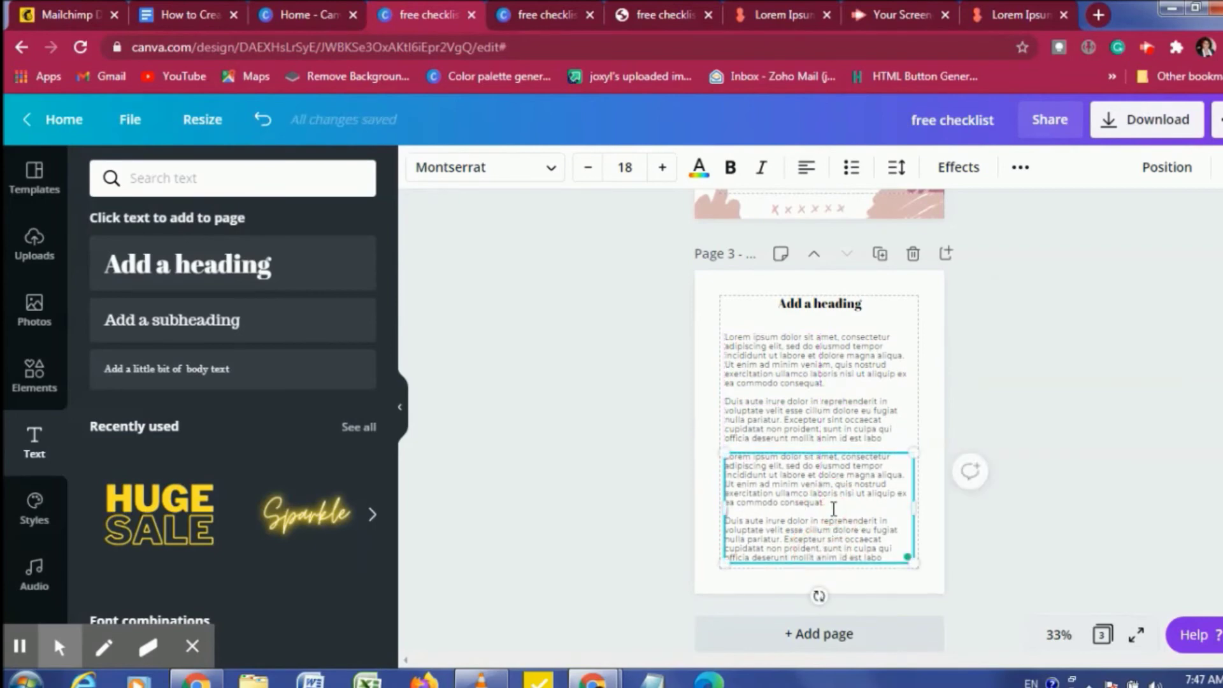
{"action": "left_click_drag", "start_coordinate": [834, 508], "coordinate": [886, 564]}
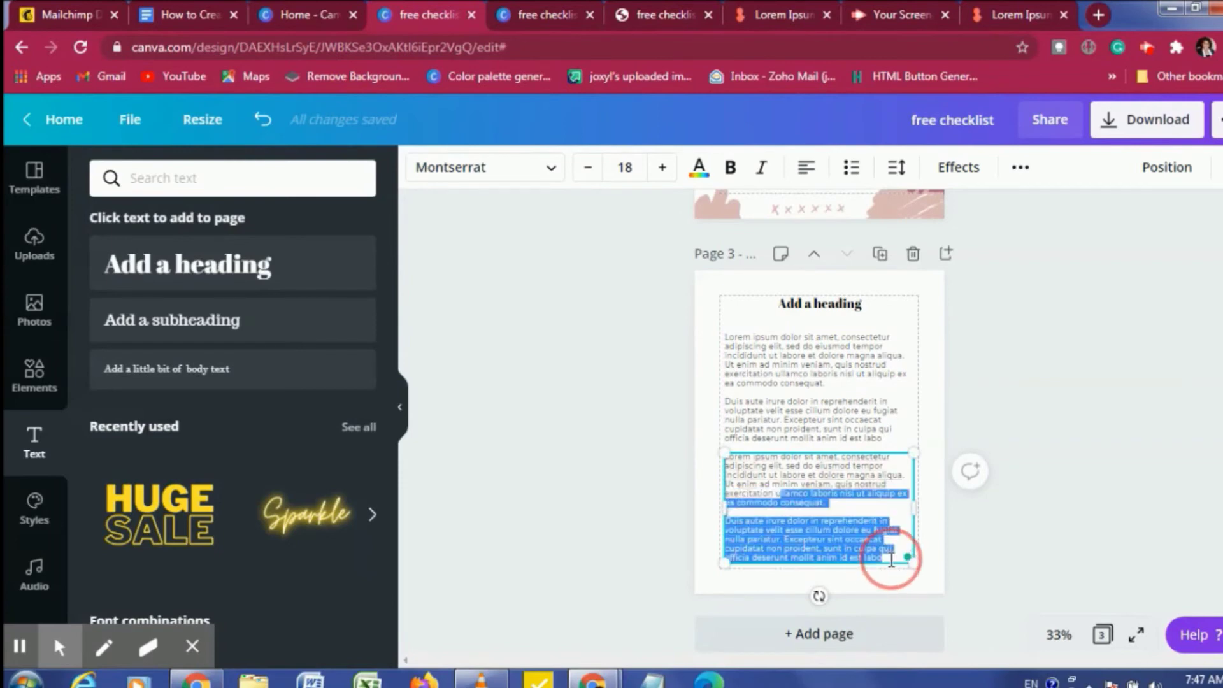
{"action": "left_click", "coordinate": [845, 509]}
{"action": "left_click_drag", "start_coordinate": [847, 509], "coordinate": [882, 562]}
{"action": "key", "text": "Delete"}
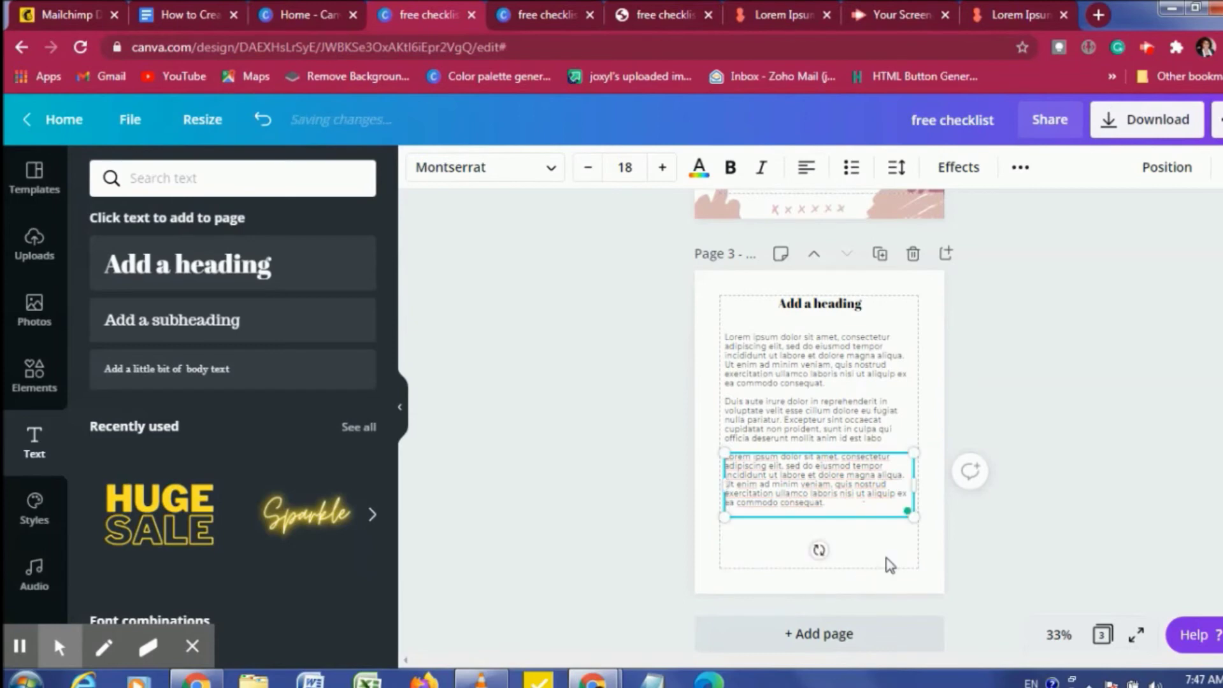
{"action": "left_click_drag", "start_coordinate": [838, 519], "coordinate": [836, 535]}
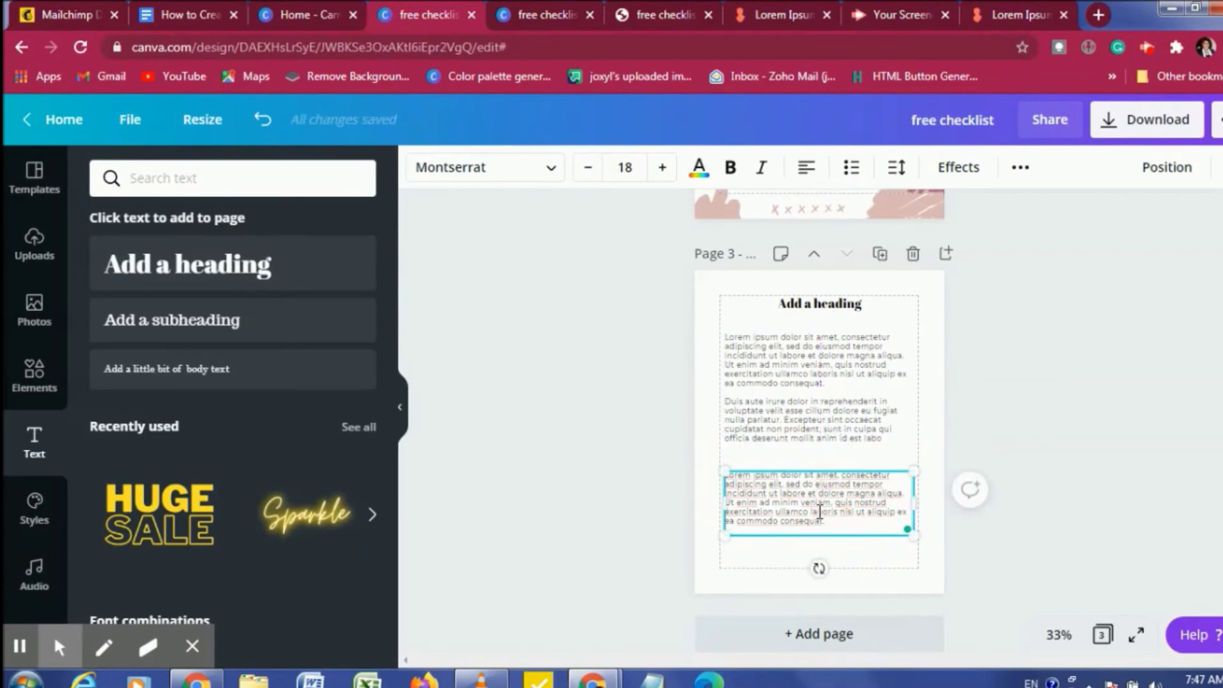
Reposition the two-paragraph text and the heading for even spacing down page 3.
{"action": "left_click", "coordinate": [841, 421]}
{"action": "left_click_drag", "start_coordinate": [820, 434], "coordinate": [820, 449]}
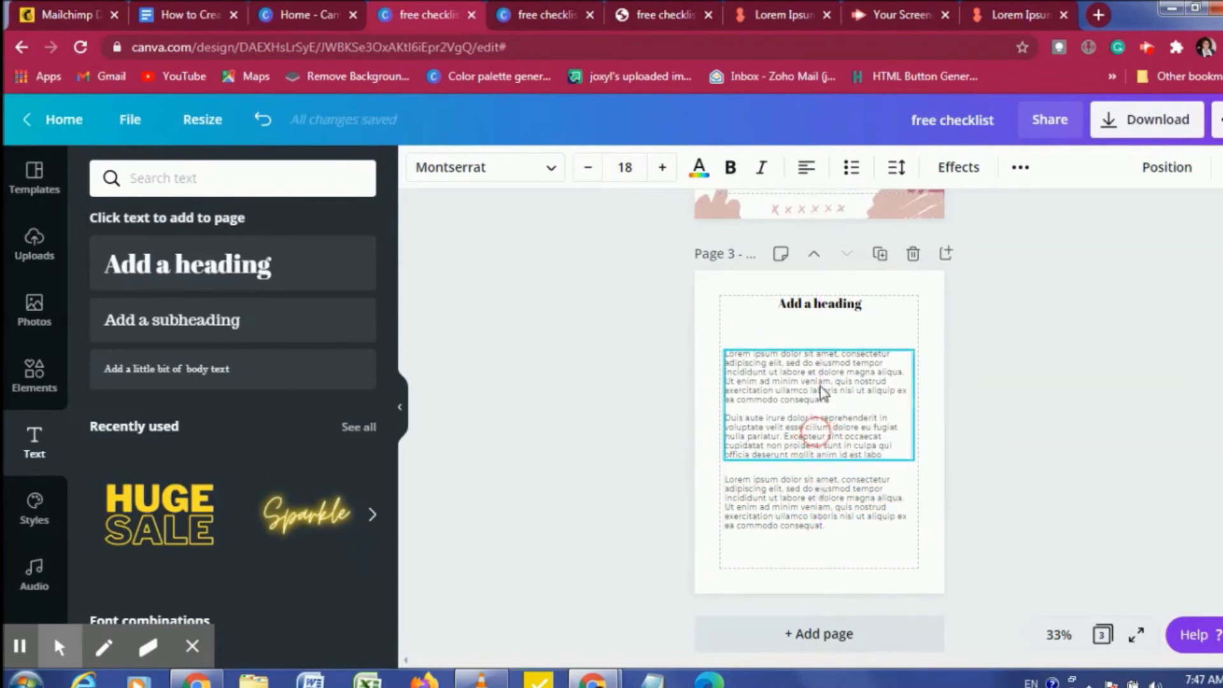
{"action": "left_click", "coordinate": [820, 309]}
{"action": "left_click_drag", "start_coordinate": [827, 339], "coordinate": [833, 352]}
{"action": "left_click", "coordinate": [824, 397]}
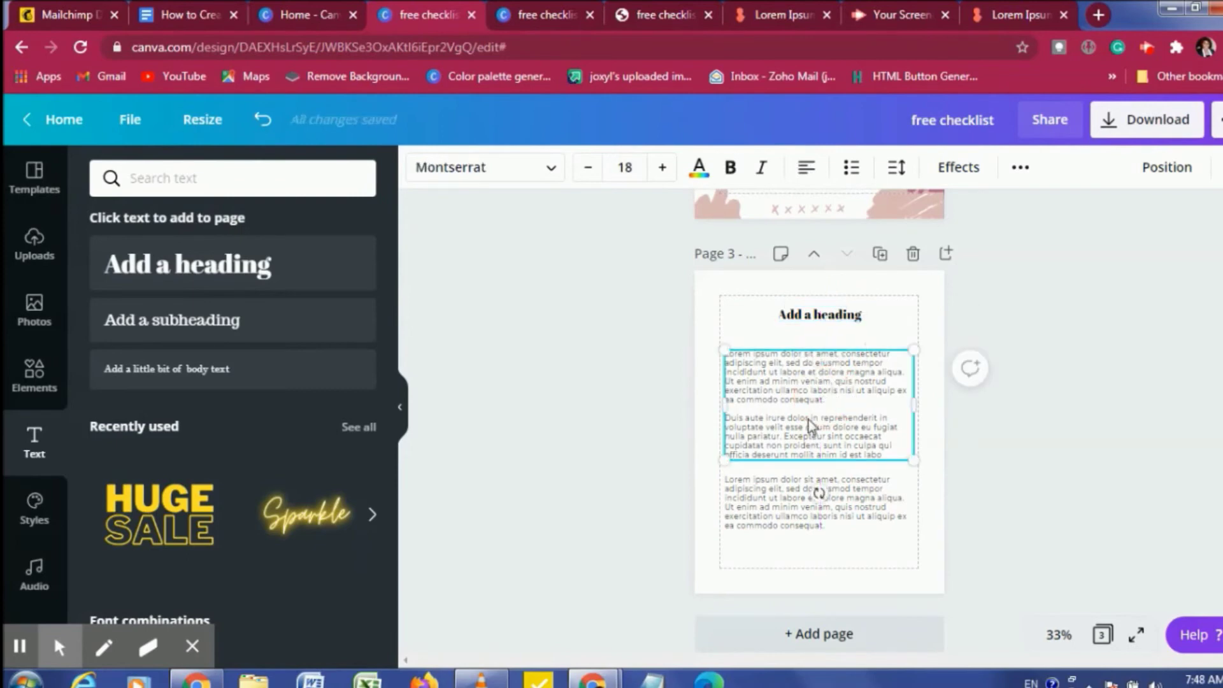
{"action": "left_click_drag", "start_coordinate": [809, 419], "coordinate": [809, 415]}
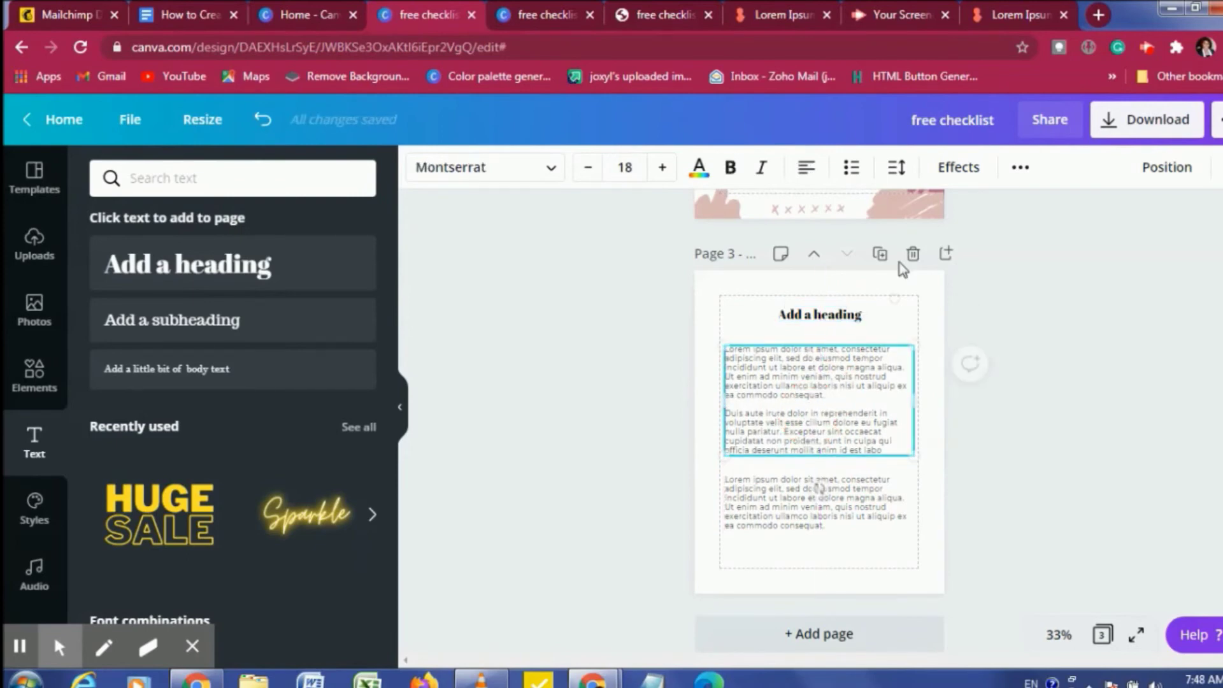
{"action": "left_click", "coordinate": [815, 173]}
Set the two-paragraph body text to justified alignment.
{"action": "left_click", "coordinate": [815, 174]}
{"action": "left_click", "coordinate": [815, 174]}
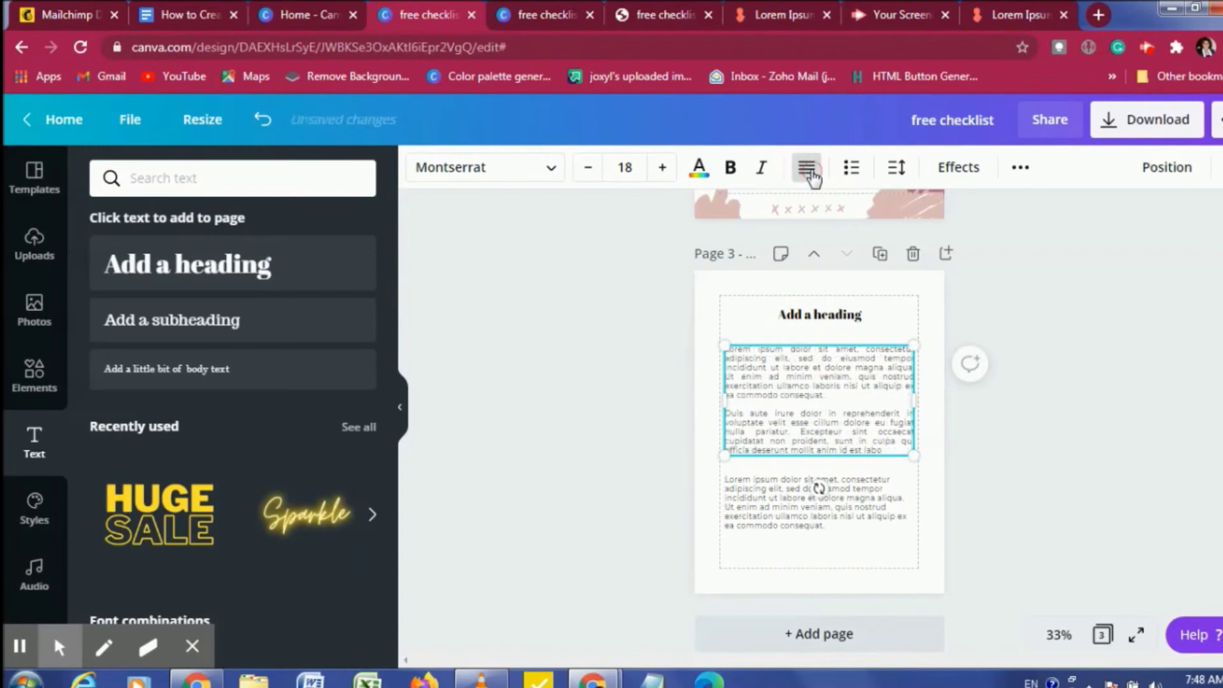
{"action": "left_click", "coordinate": [935, 497]}
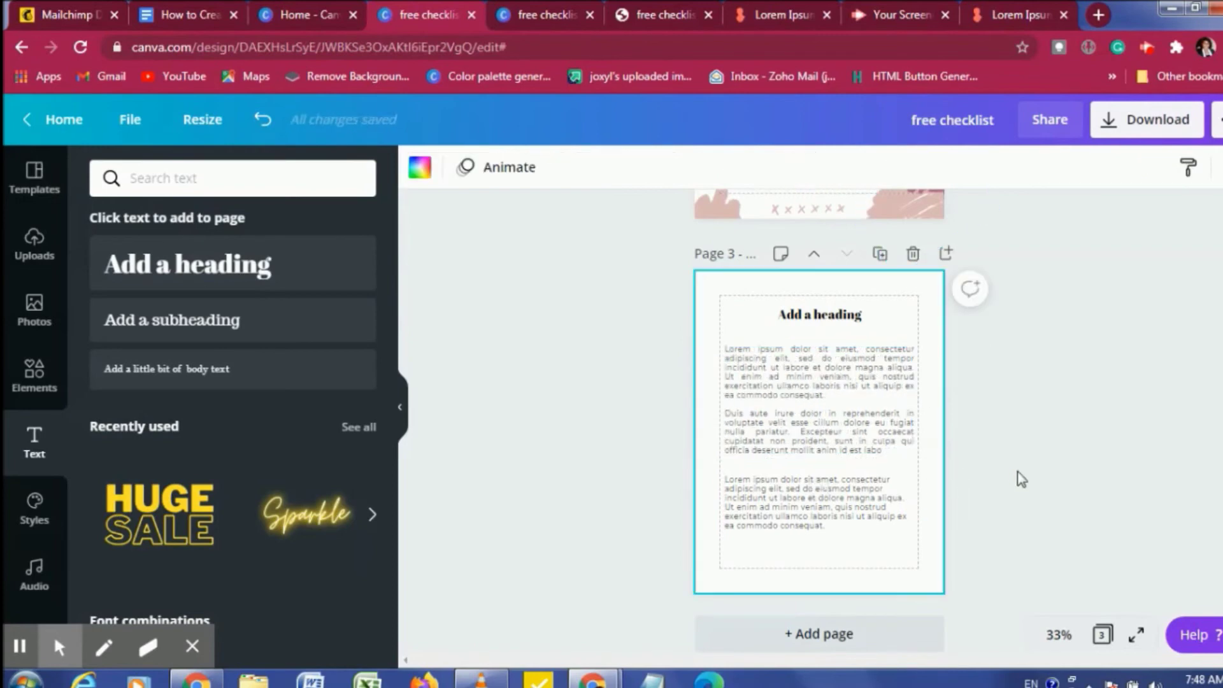
Color the 'Add a heading' title with the first pink brand swatch.
{"action": "left_click", "coordinate": [840, 318]}
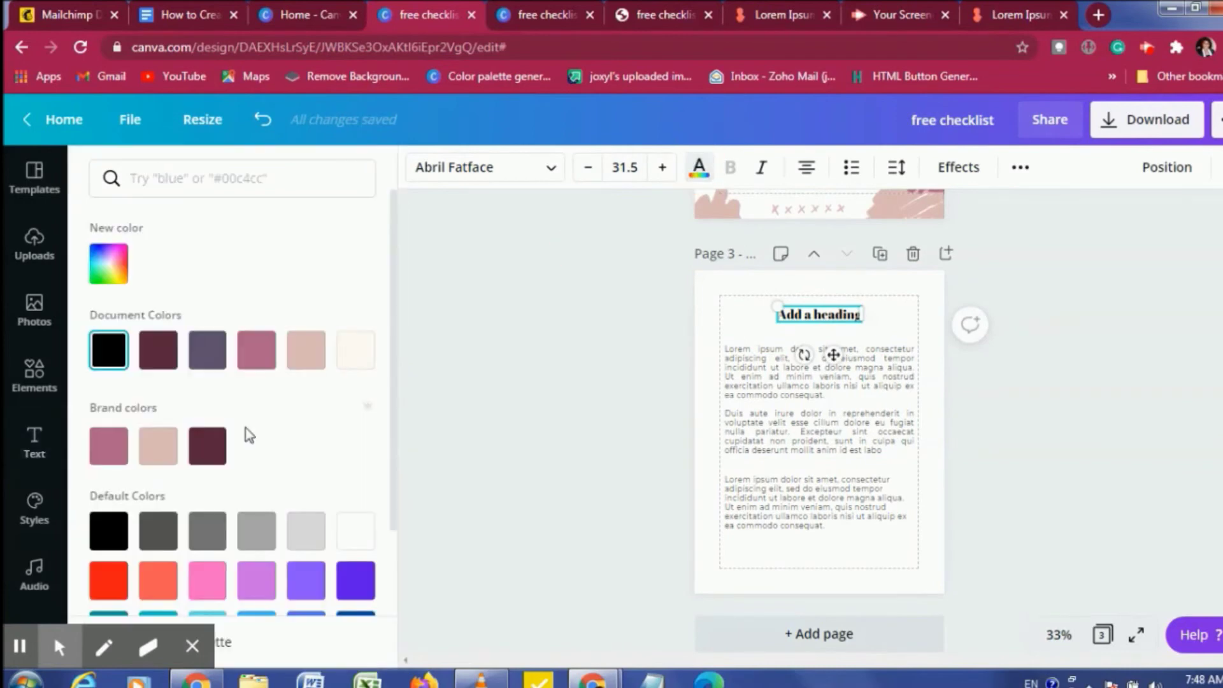
{"action": "left_click", "coordinate": [109, 446]}
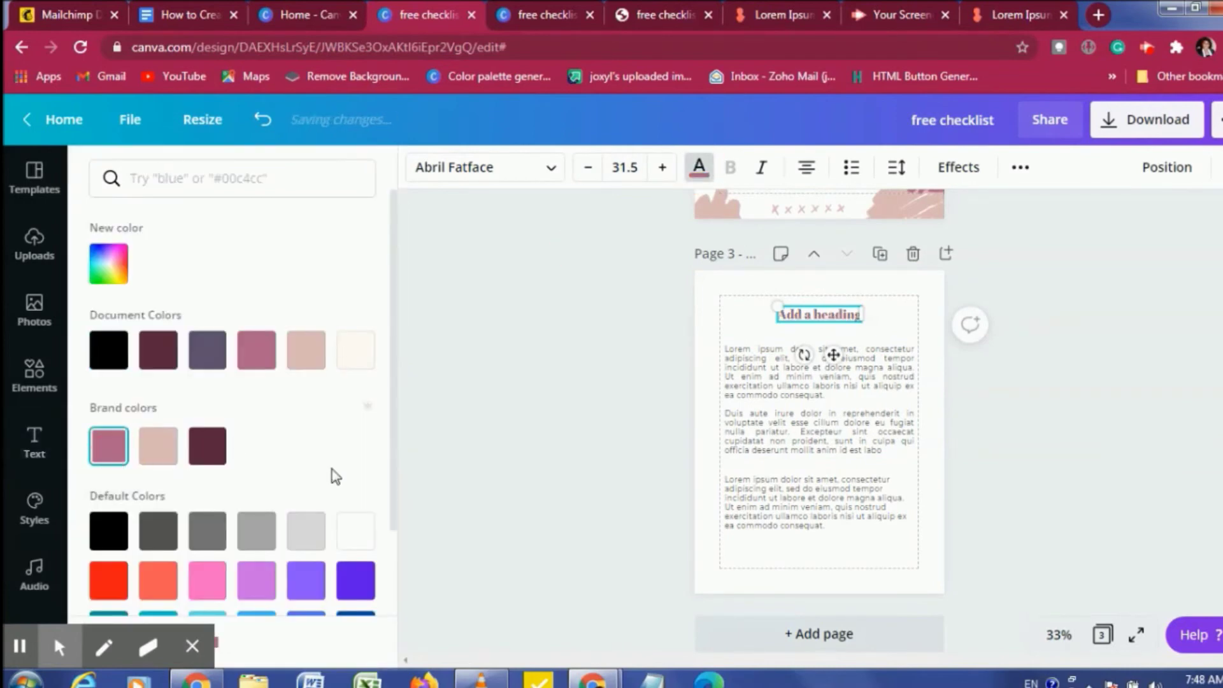
{"action": "left_click", "coordinate": [852, 569]}
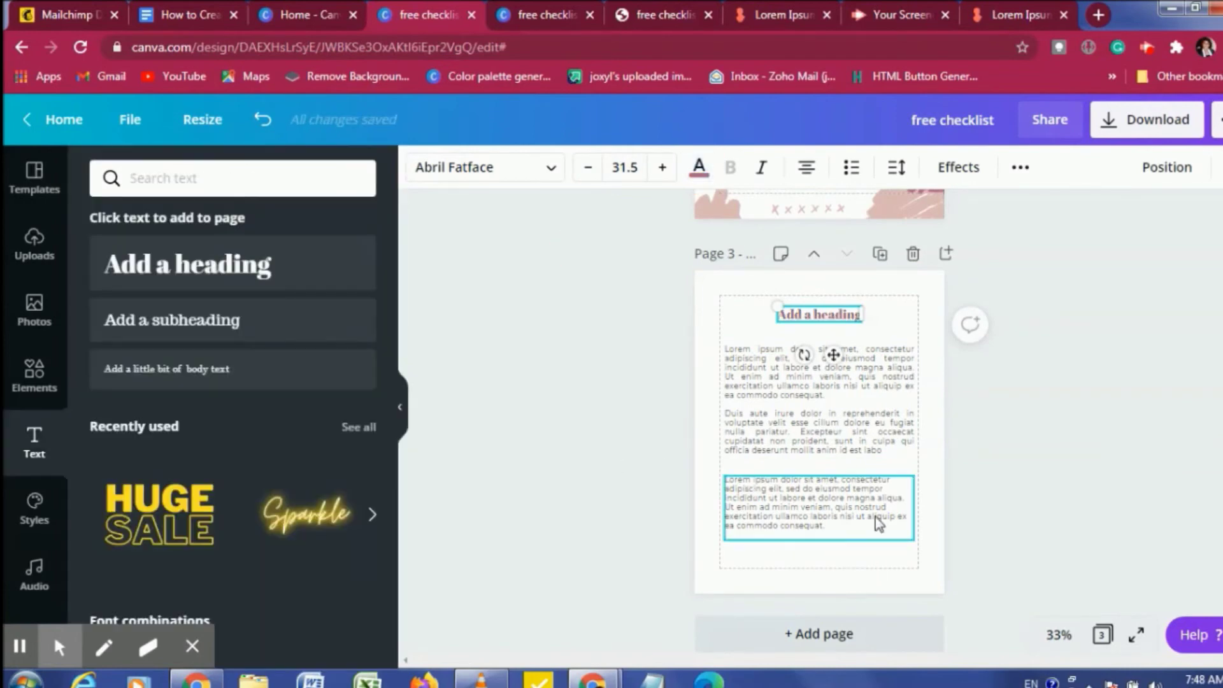
{"action": "left_click", "coordinate": [935, 455]}
{"action": "scroll", "coordinate": [935, 454], "scroll_direction": "up", "scroll_amount": 4}
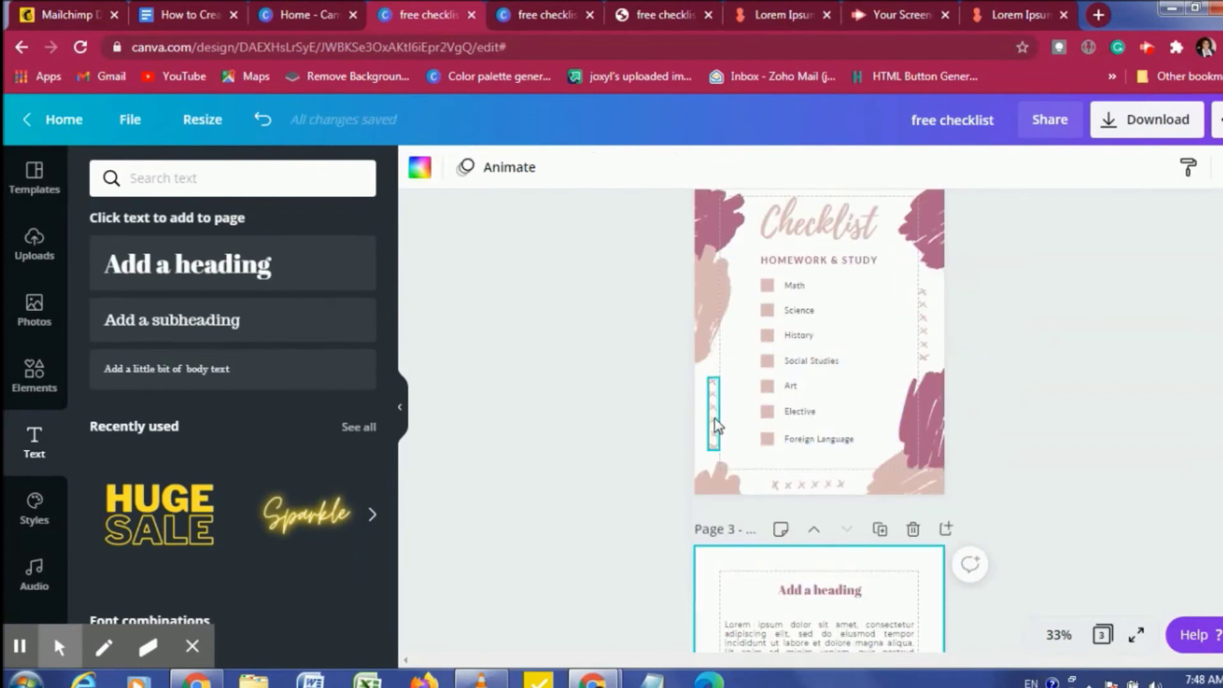
Copy page 2's column of X marks onto page 3 and position it along the edge.
{"action": "left_click", "coordinate": [714, 424]}
{"action": "right_click", "coordinate": [715, 419]}
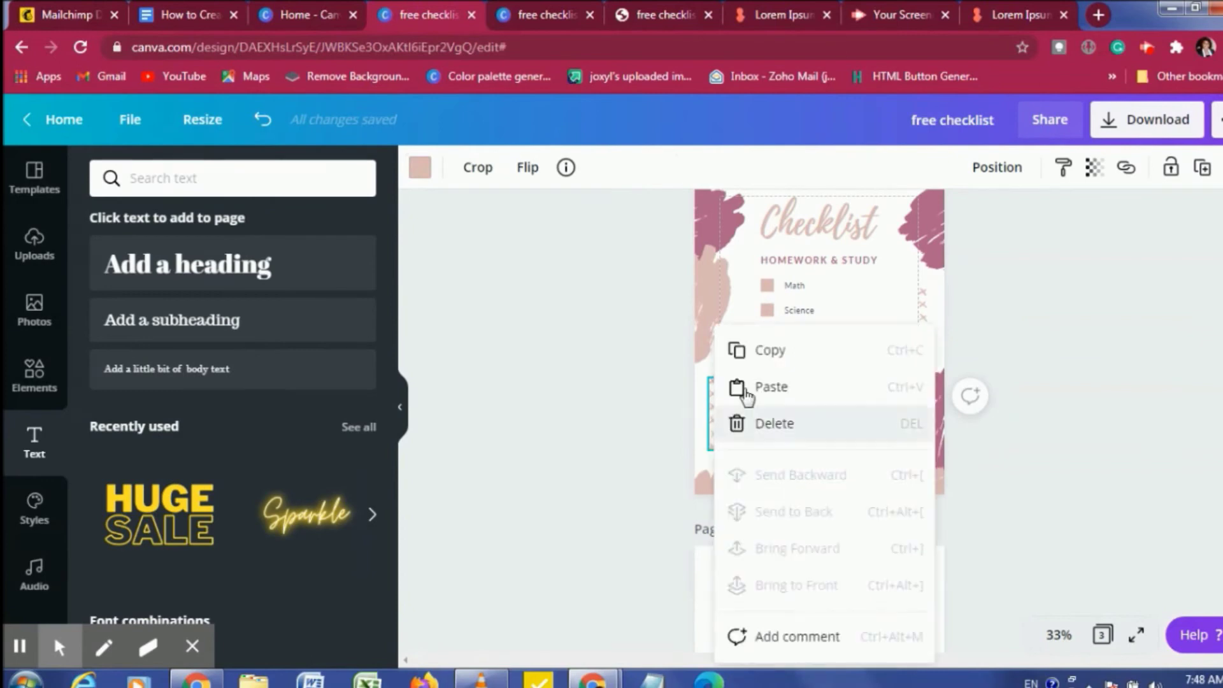
{"action": "left_click", "coordinate": [765, 360]}
{"action": "scroll", "coordinate": [740, 445], "scroll_direction": "down", "scroll_amount": 5}
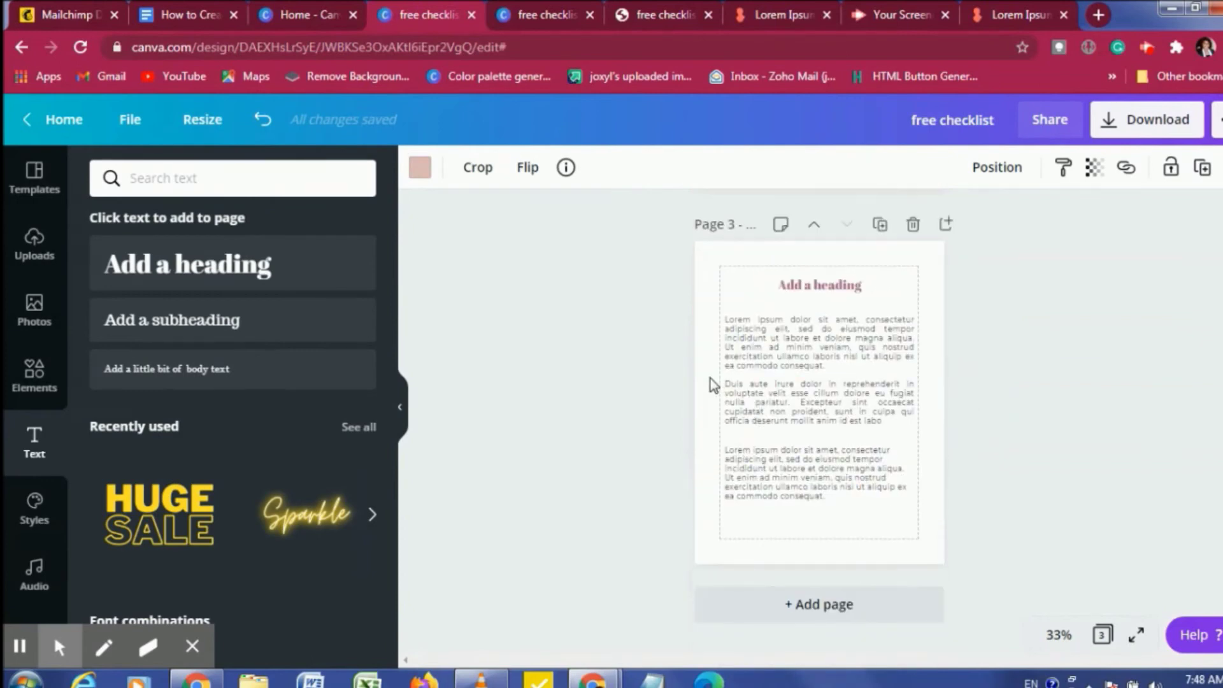
{"action": "right_click", "coordinate": [709, 380]}
{"action": "left_click", "coordinate": [732, 438]}
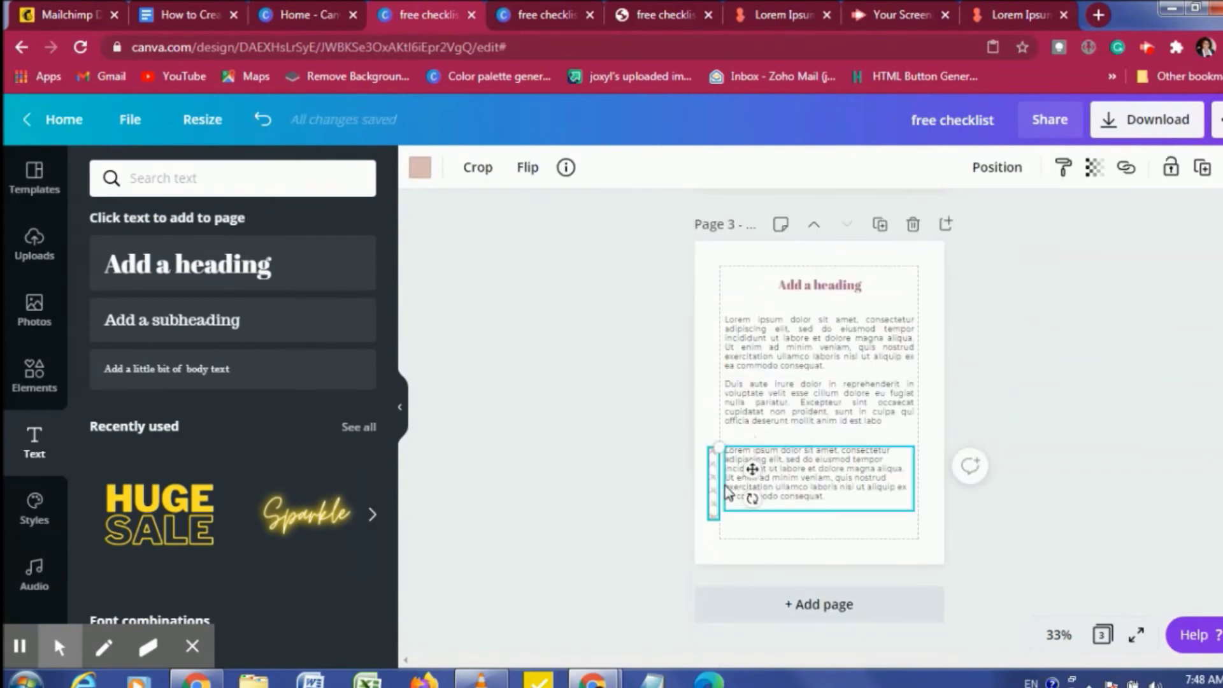
{"action": "left_click_drag", "start_coordinate": [713, 483], "coordinate": [925, 283]}
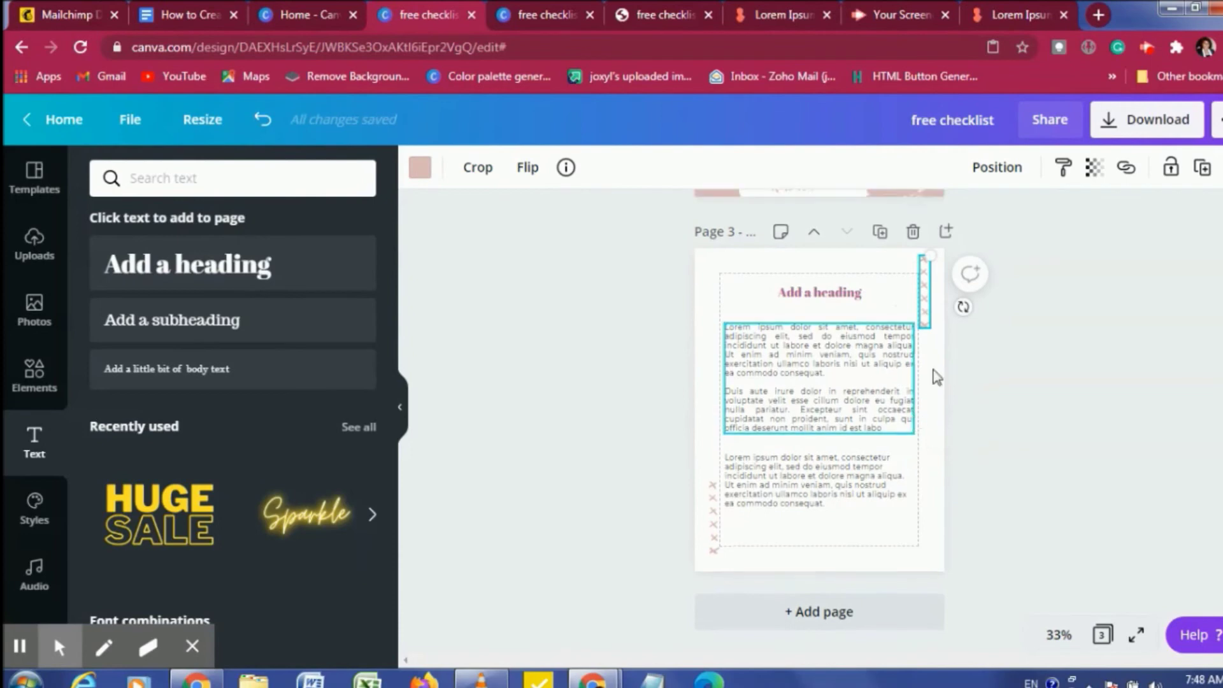
{"action": "scroll", "coordinate": [930, 274], "scroll_direction": "up", "scroll_amount": 3}
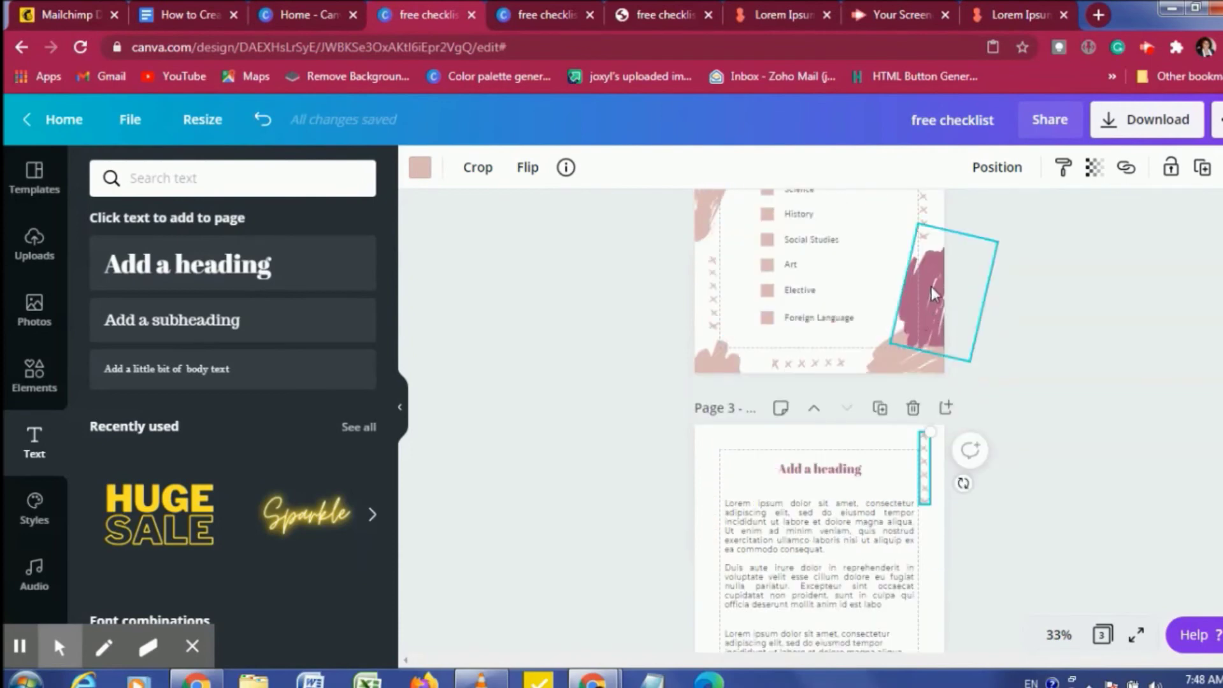
Copy the pink brush shape to page 3, shrink it and place it bottom-right.
{"action": "left_click", "coordinate": [930, 285]}
{"action": "right_click", "coordinate": [943, 288]}
{"action": "left_click", "coordinate": [965, 311]}
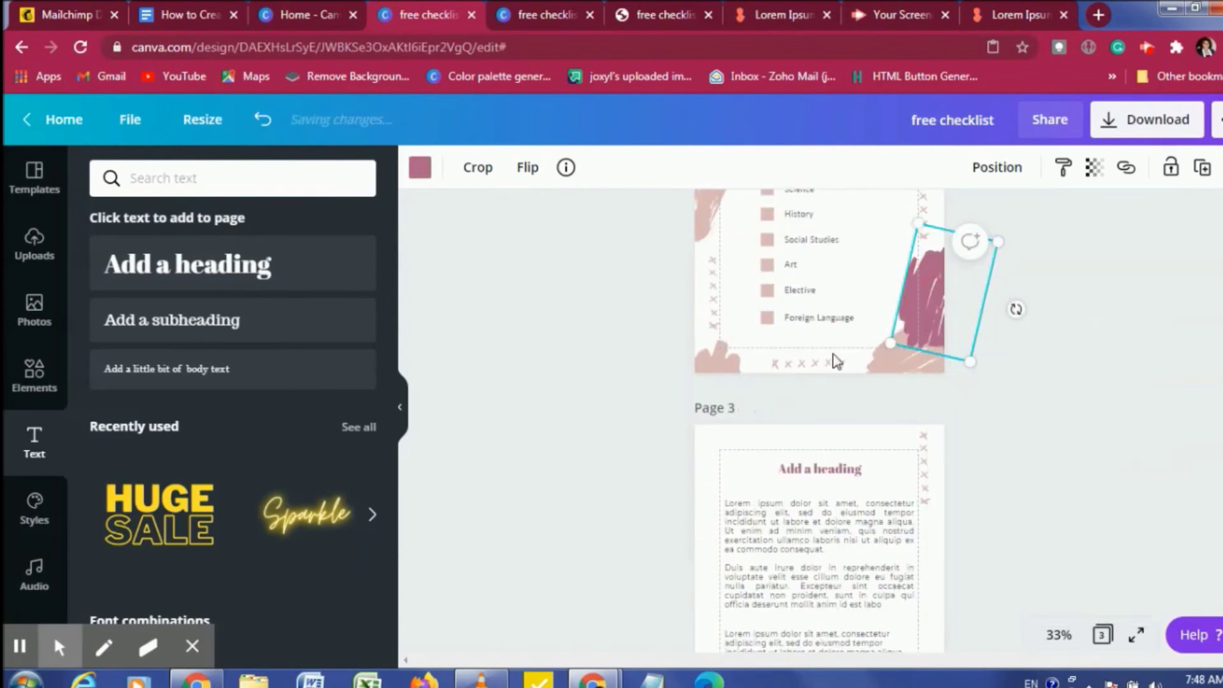
{"action": "scroll", "coordinate": [837, 361], "scroll_direction": "down", "scroll_amount": 3}
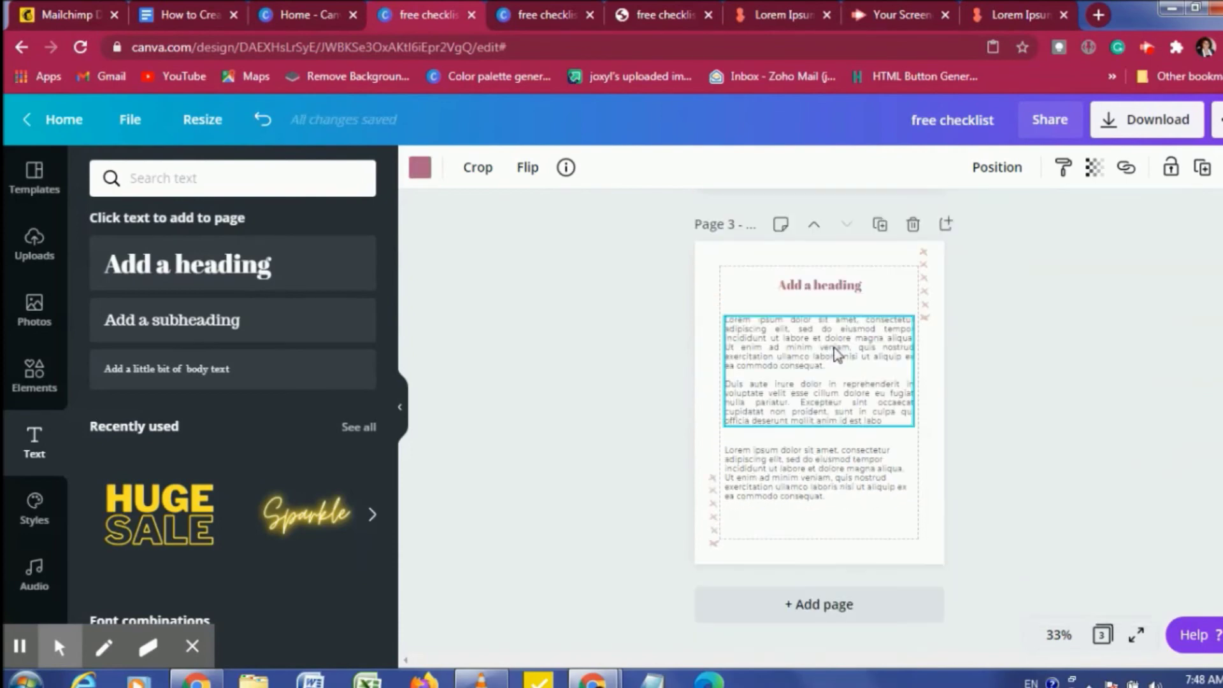
{"action": "right_click", "coordinate": [922, 526]}
{"action": "left_click", "coordinate": [958, 549]}
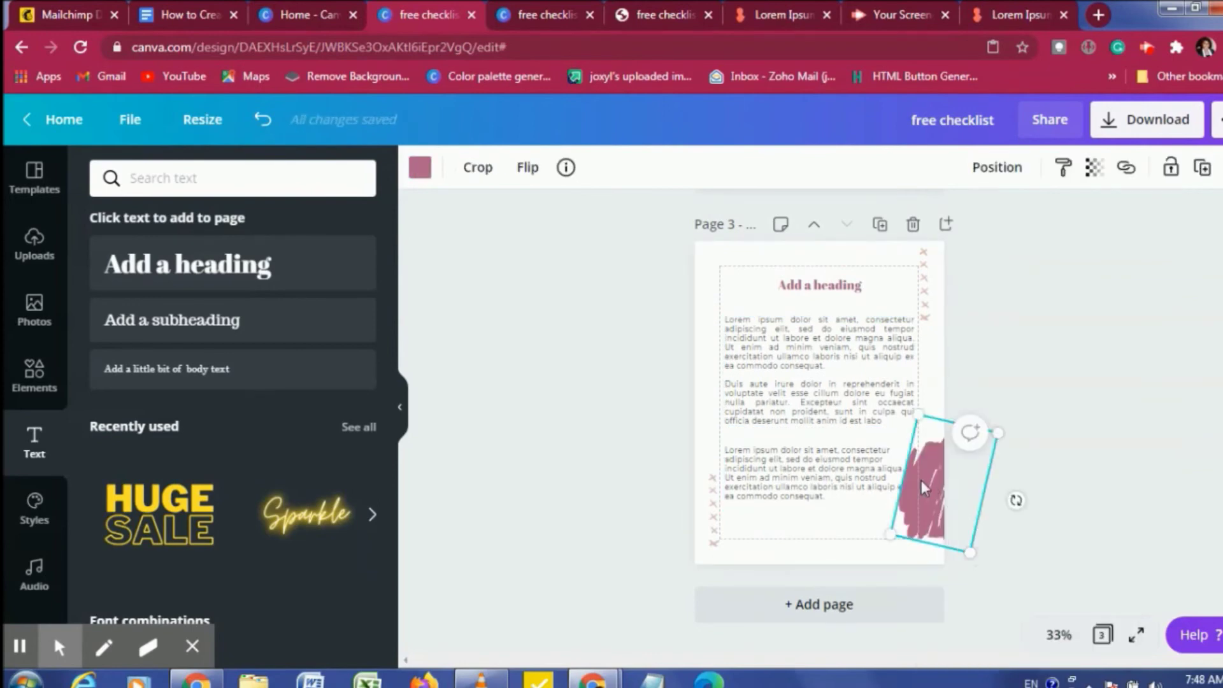
{"action": "left_click_drag", "start_coordinate": [921, 480], "coordinate": [921, 518]}
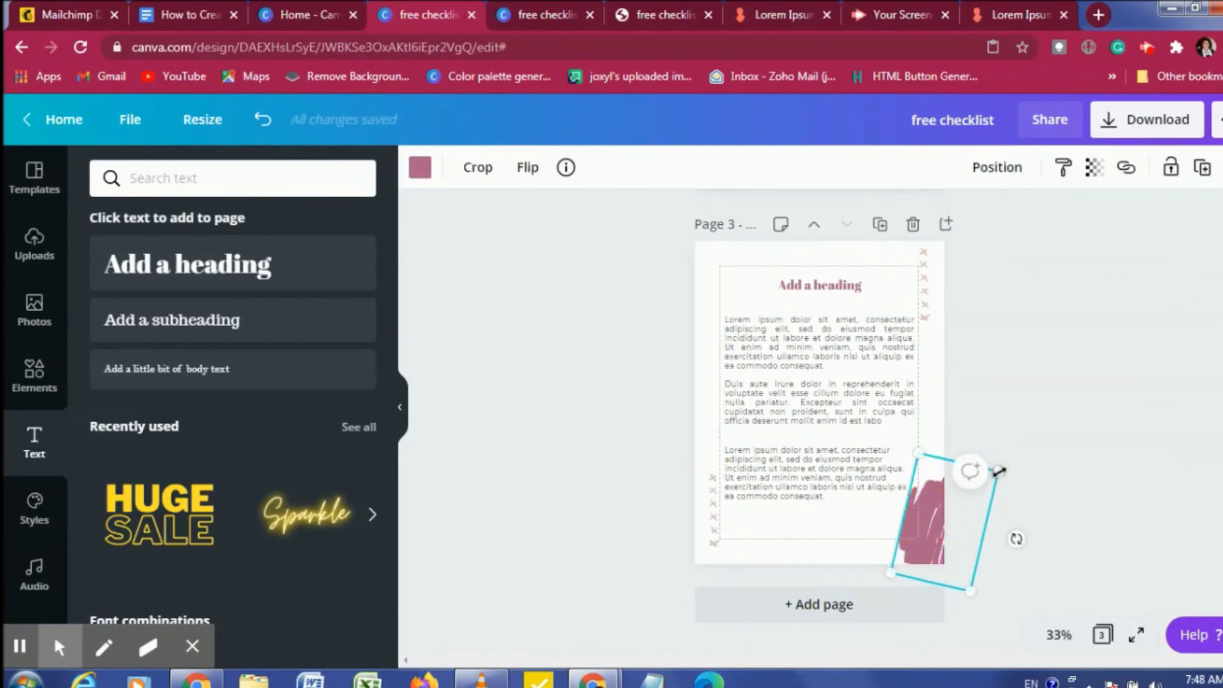
{"action": "mouse_move", "coordinate": [999, 470]}
{"action": "left_mouse_down"}
{"action": "mouse_move", "coordinate": [932, 515]}
{"action": "mouse_move", "coordinate": [929, 535]}
{"action": "left_mouse_up"}
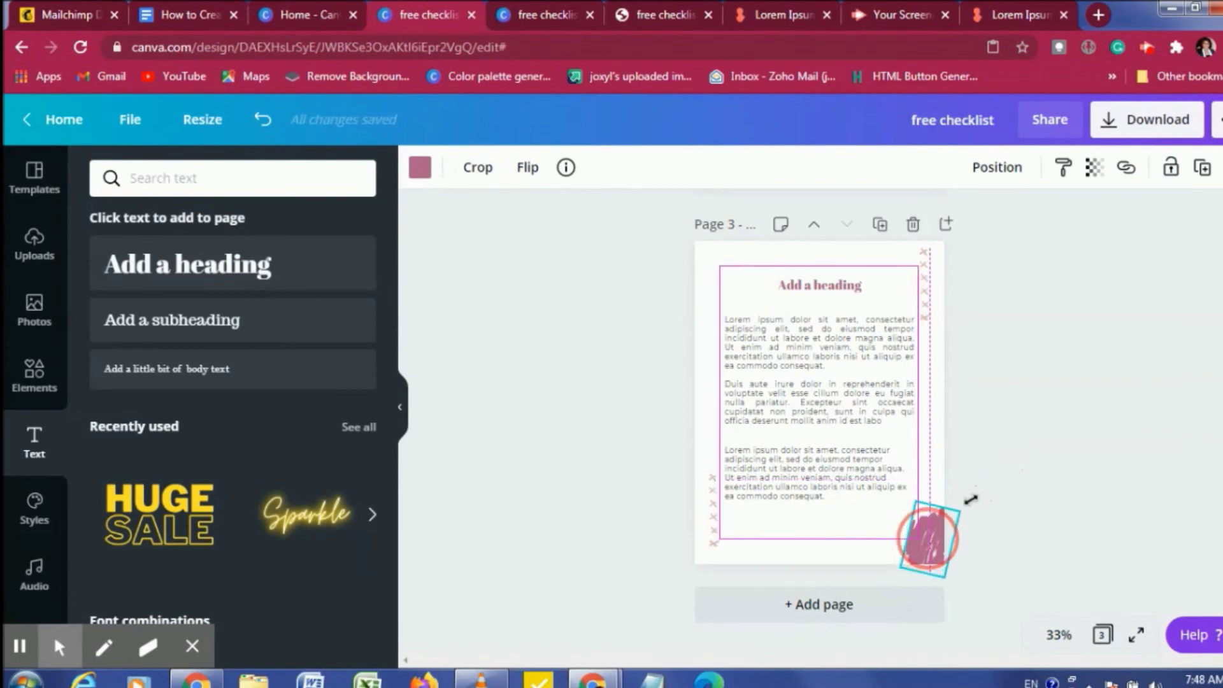
{"action": "left_click", "coordinate": [1068, 395]}
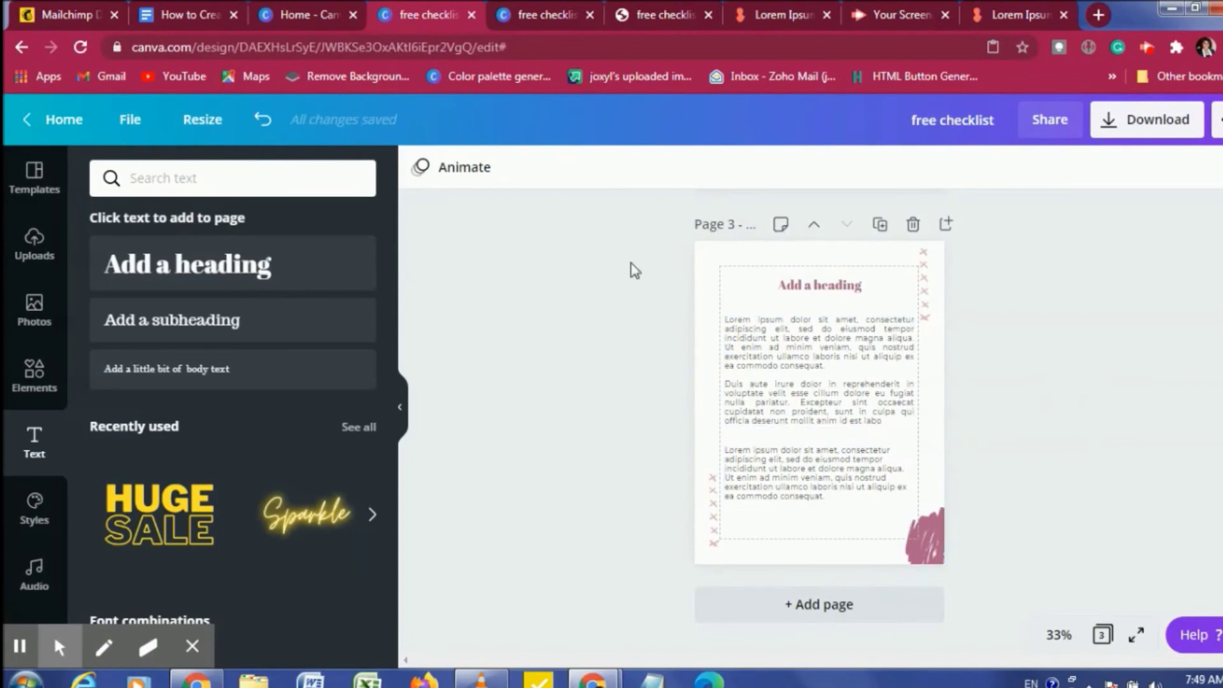
Turn off Show margins and duplicate page 3 as a new page 4.
{"action": "left_click", "coordinate": [131, 120]}
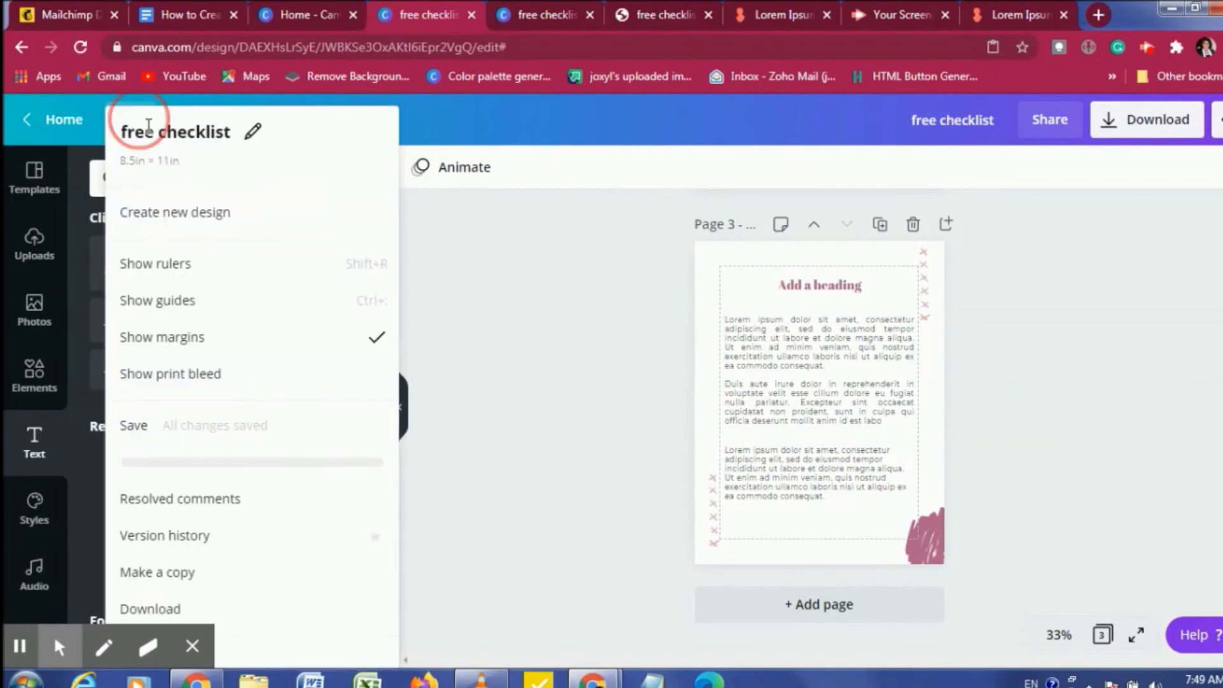
{"action": "left_click", "coordinate": [215, 347]}
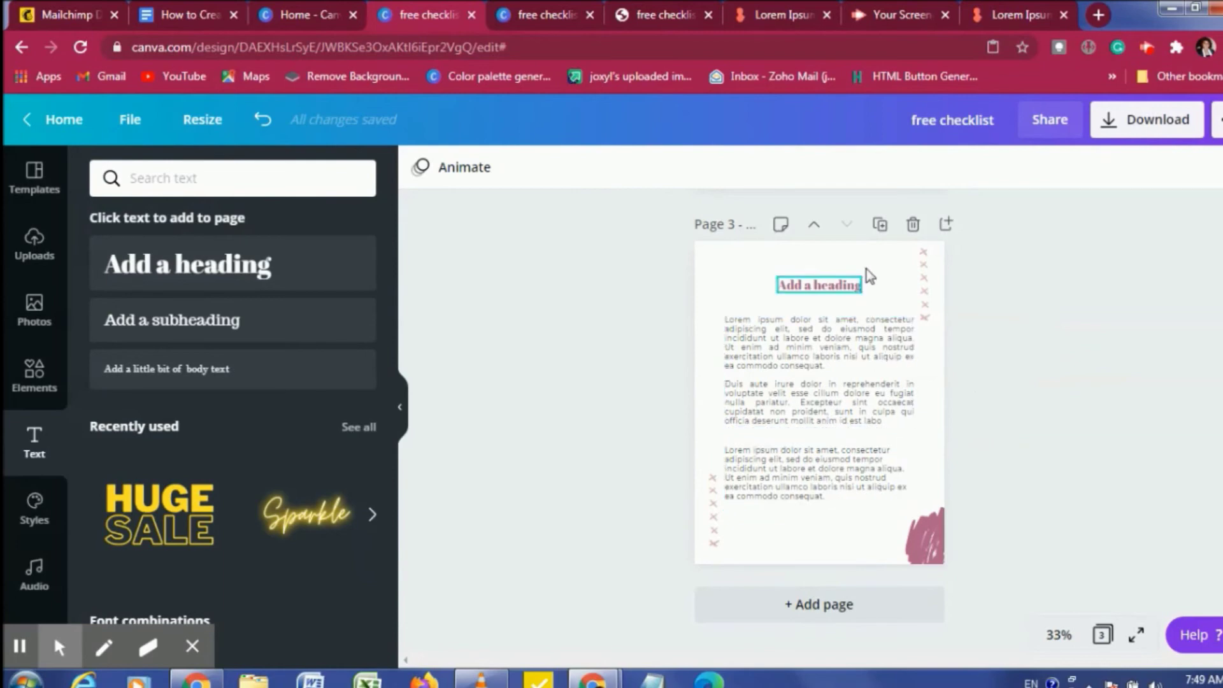
{"action": "left_click", "coordinate": [881, 225]}
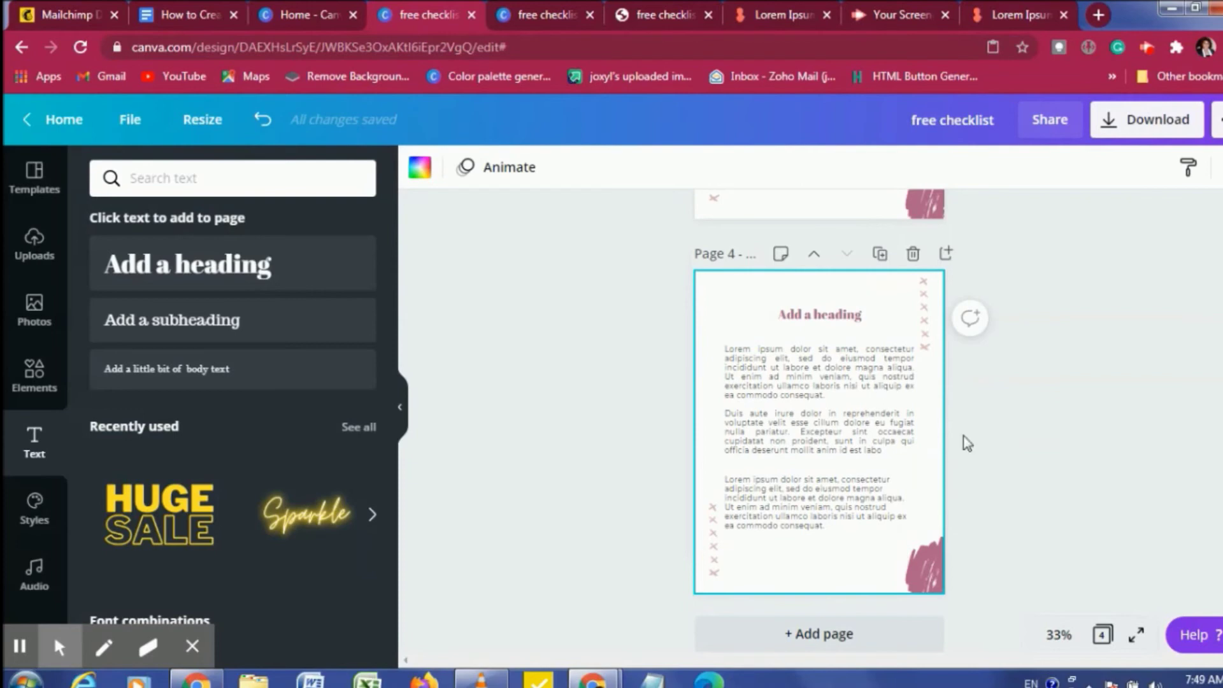
{"action": "scroll", "coordinate": [881, 488], "scroll_direction": "up", "scroll_amount": 5}
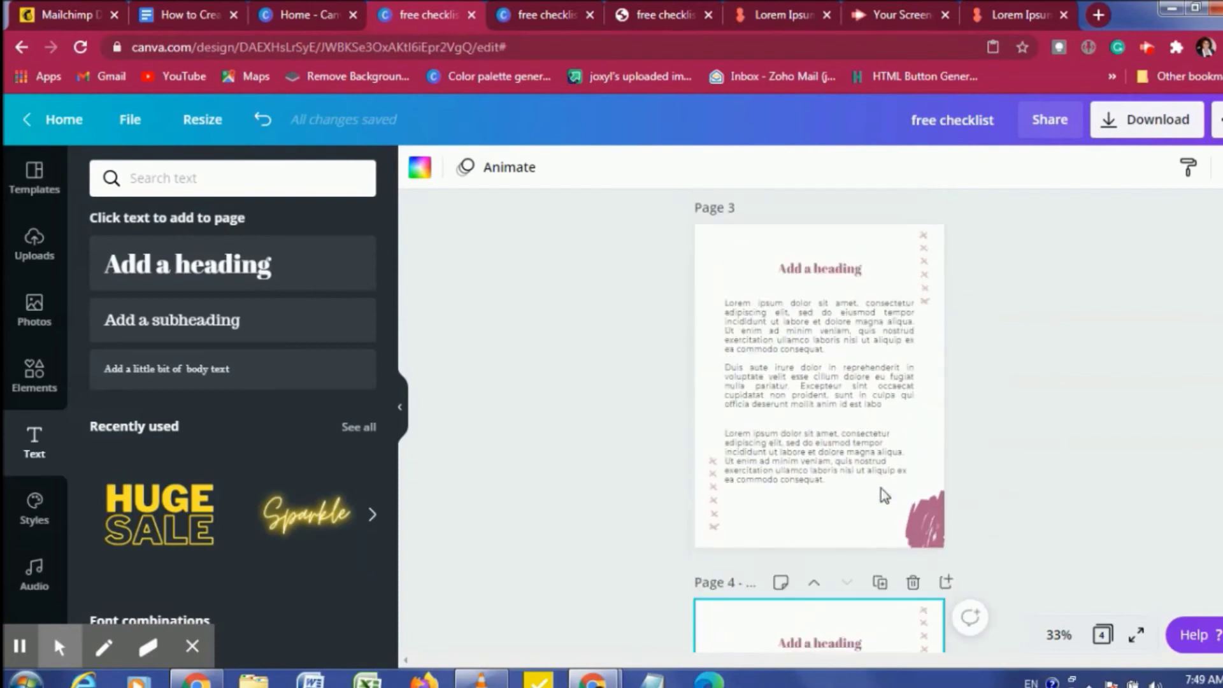
{"action": "scroll", "coordinate": [881, 488], "scroll_direction": "down", "scroll_amount": 4}
{"action": "scroll", "coordinate": [881, 488], "scroll_direction": "up", "scroll_amount": 7}
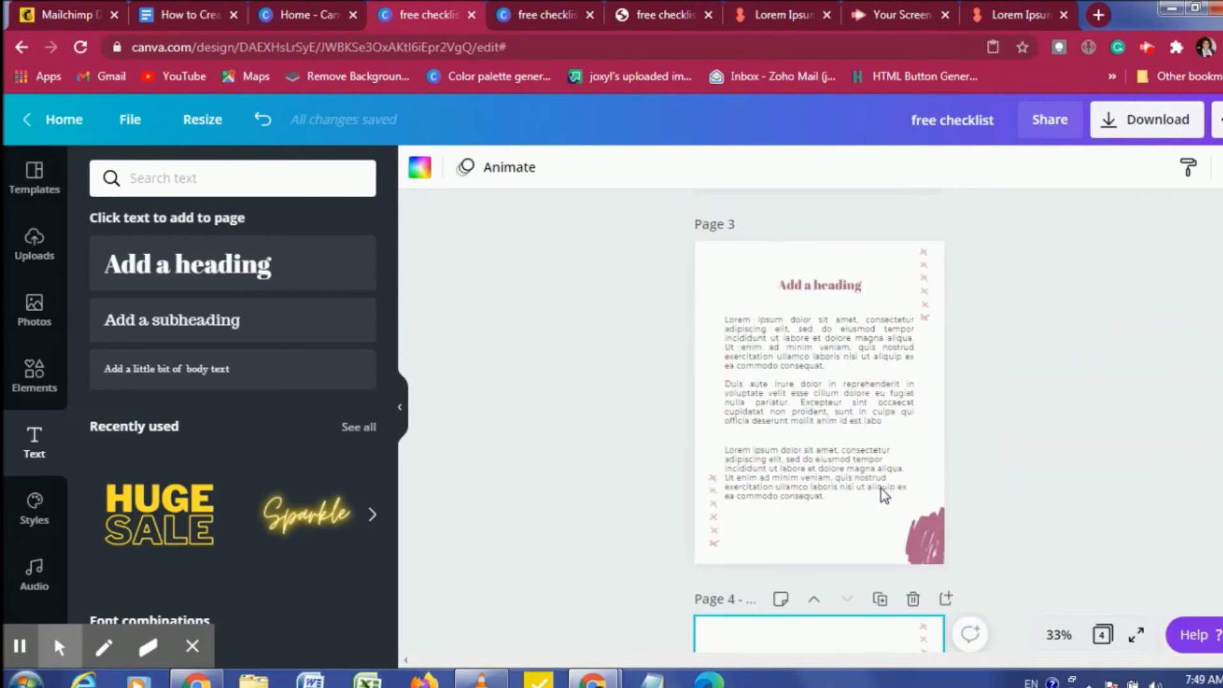
{"action": "scroll", "coordinate": [881, 488], "scroll_direction": "up", "scroll_amount": 3}
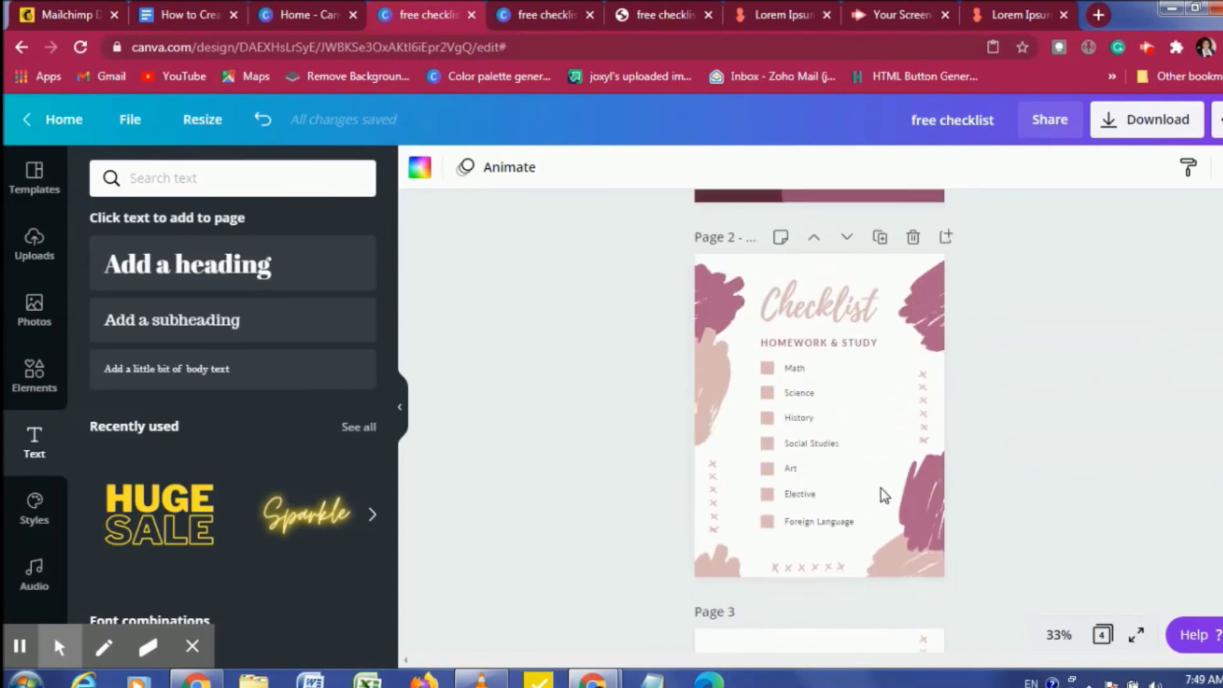
{"action": "scroll", "coordinate": [882, 488], "scroll_direction": "down", "scroll_amount": 5}
{"action": "scroll", "coordinate": [881, 488], "scroll_direction": "down", "scroll_amount": 2}
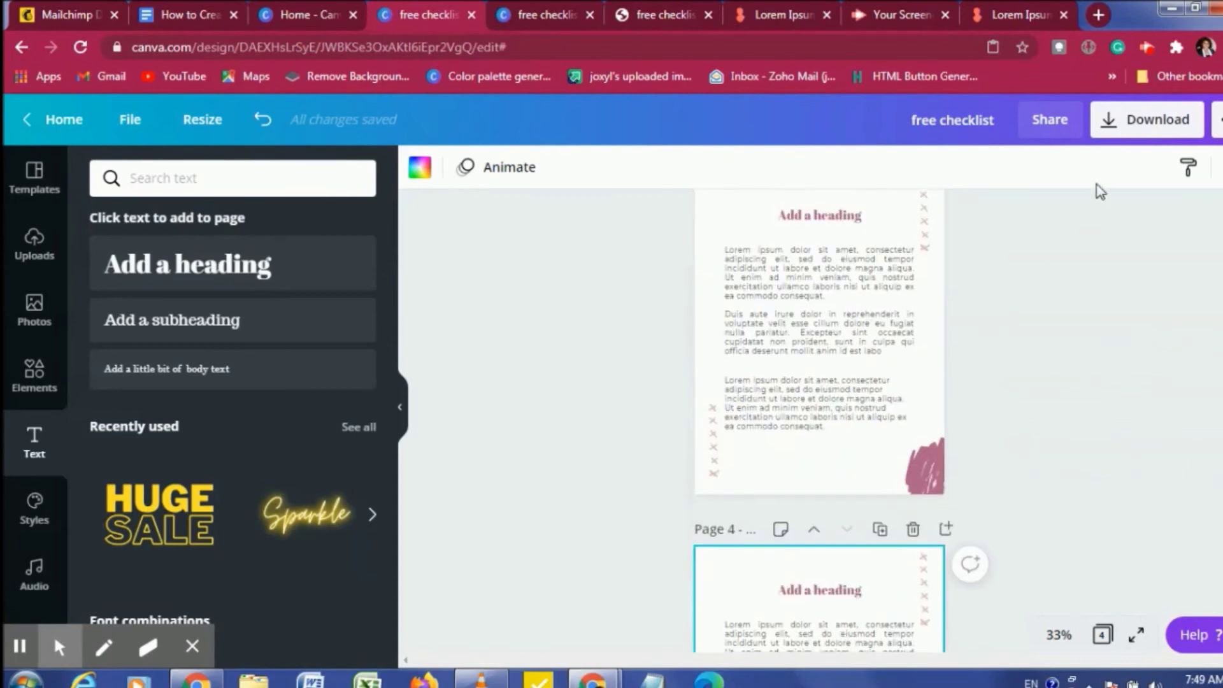
Open the Download panel and expand its File type list.
{"action": "left_click", "coordinate": [1131, 125]}
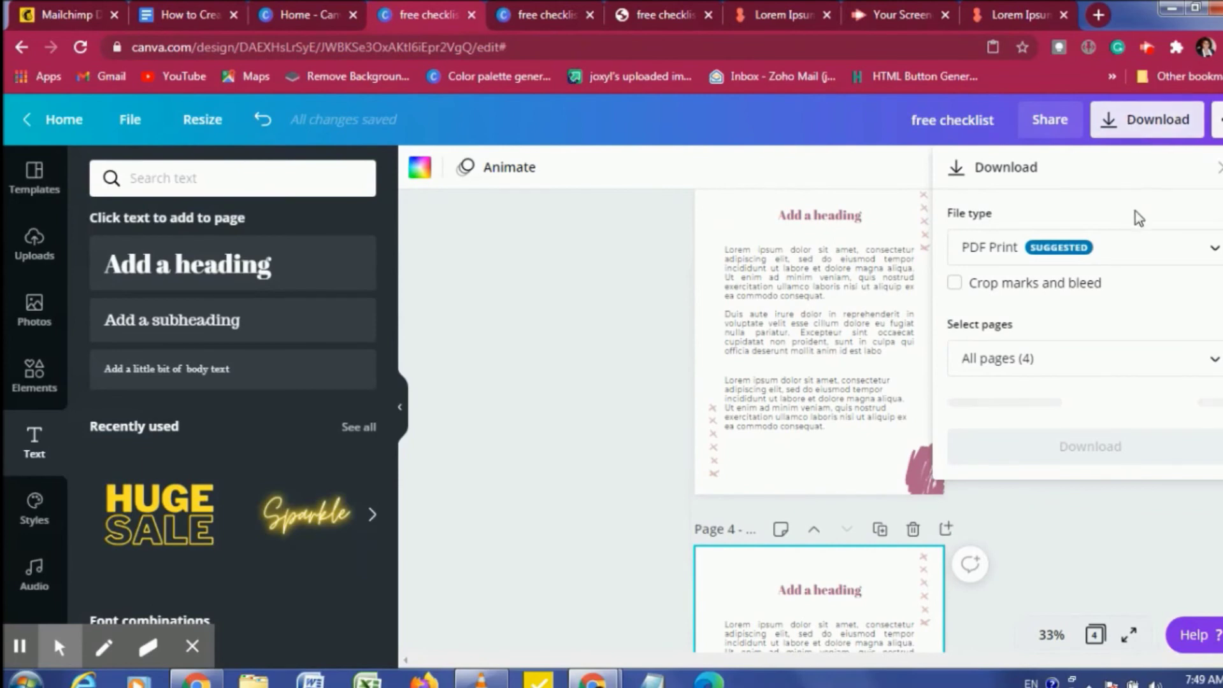
{"action": "left_click", "coordinate": [1118, 257]}
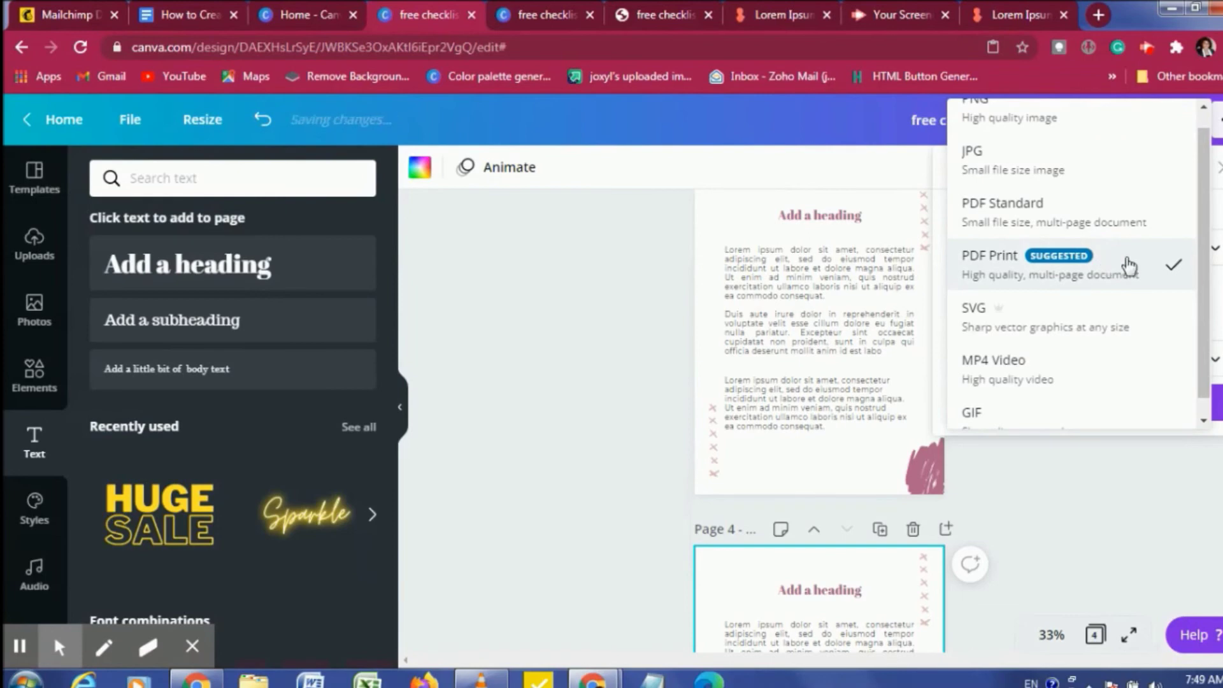
{"action": "scroll", "coordinate": [1118, 296], "scroll_direction": "up", "scroll_amount": 1}
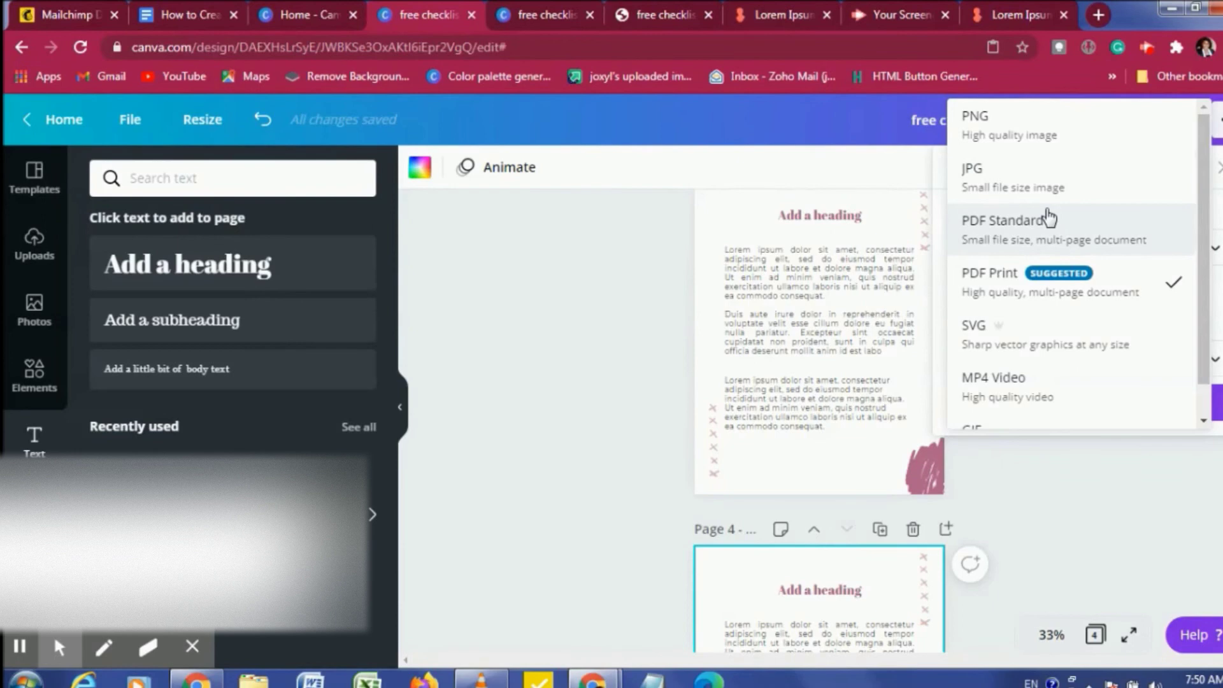
{"action": "scroll", "coordinate": [1048, 319], "scroll_direction": "down", "scroll_amount": 1}
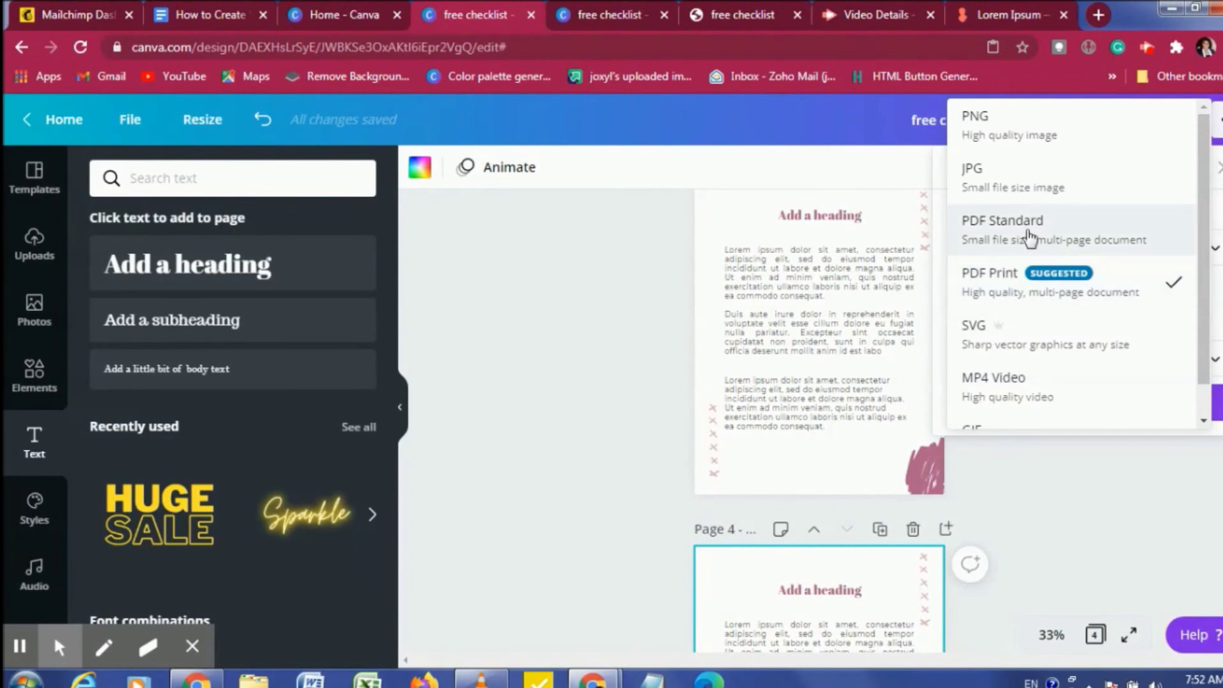
Download all pages 1–4 as a PDF Standard file.
{"action": "left_click", "coordinate": [1028, 232]}
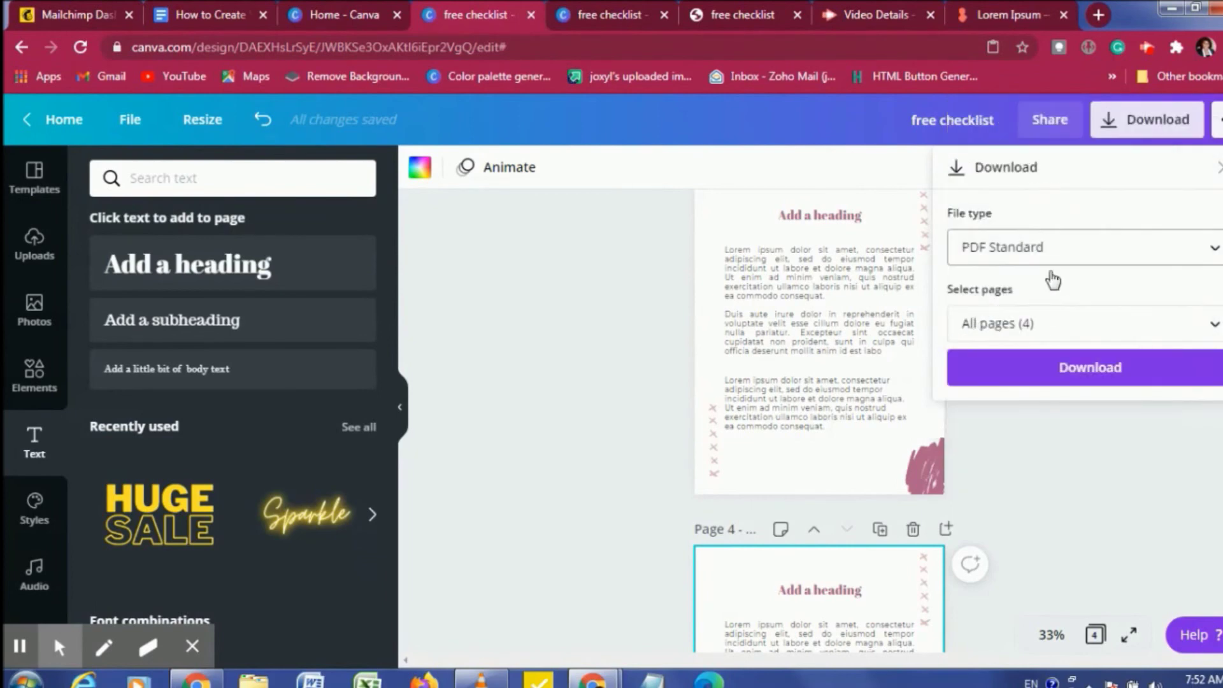
{"action": "left_click", "coordinate": [1049, 324]}
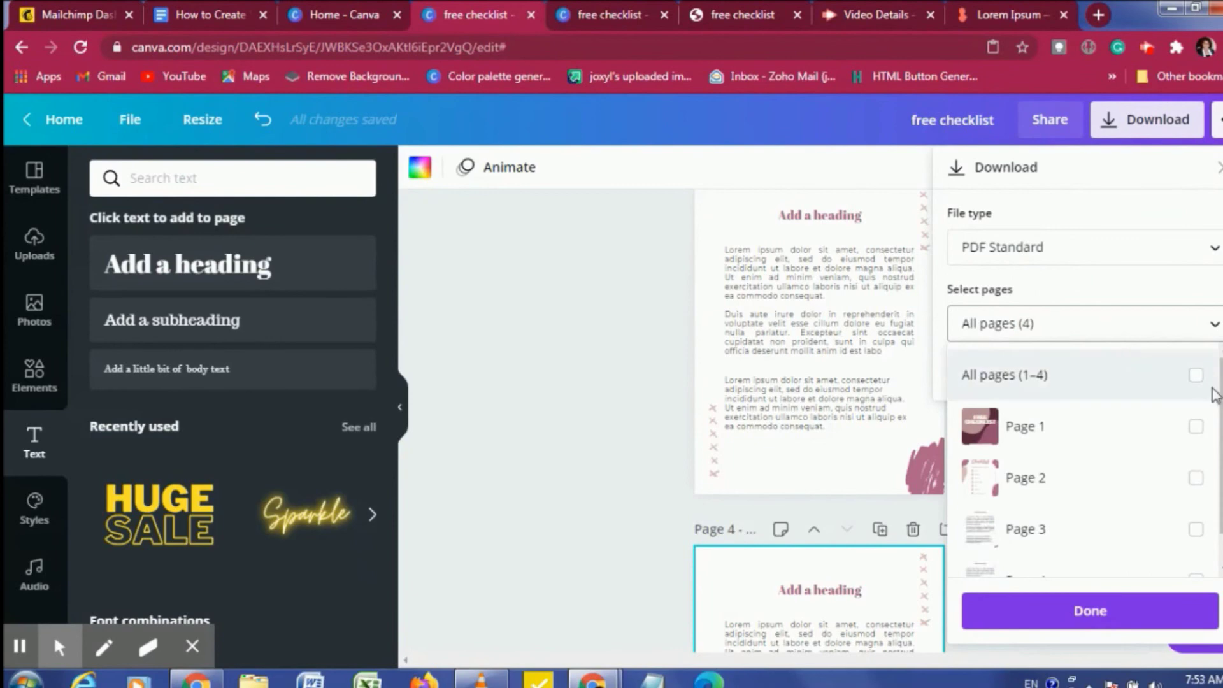
{"action": "left_click", "coordinate": [1196, 376]}
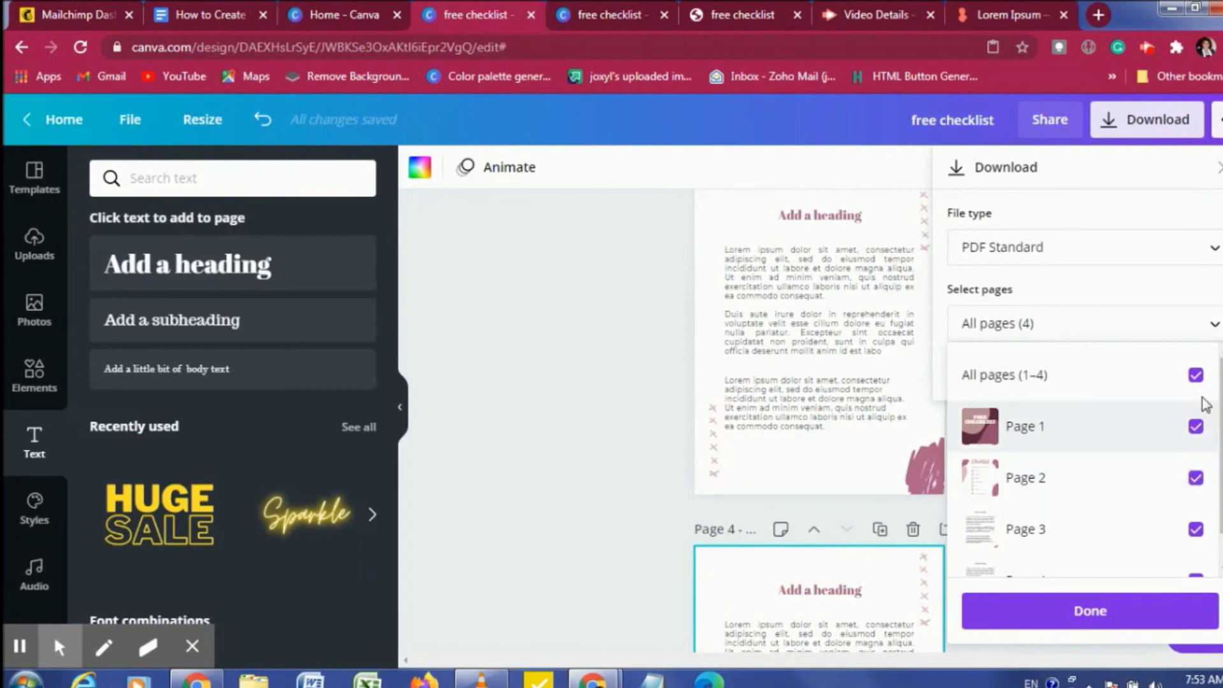
{"action": "left_click", "coordinate": [1196, 375]}
{"action": "left_click", "coordinate": [1196, 426]}
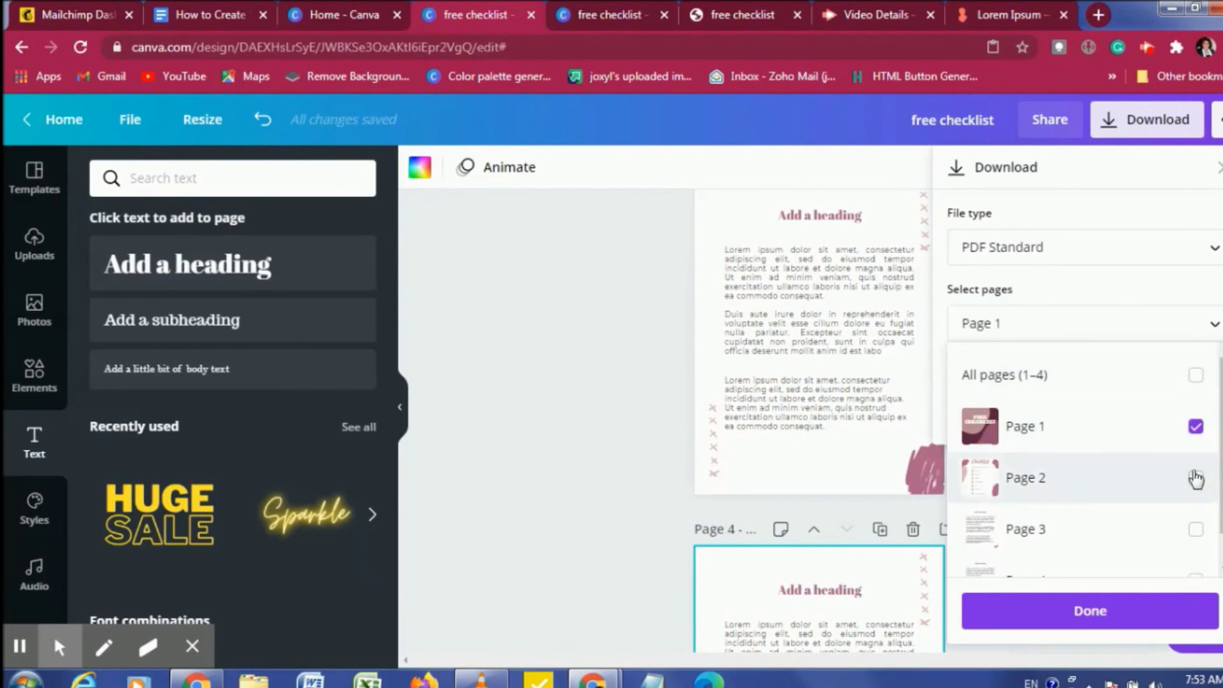
{"action": "left_click", "coordinate": [1196, 478]}
{"action": "left_click", "coordinate": [1196, 529]}
{"action": "scroll", "coordinate": [1196, 548], "scroll_direction": "down", "scroll_amount": 1}
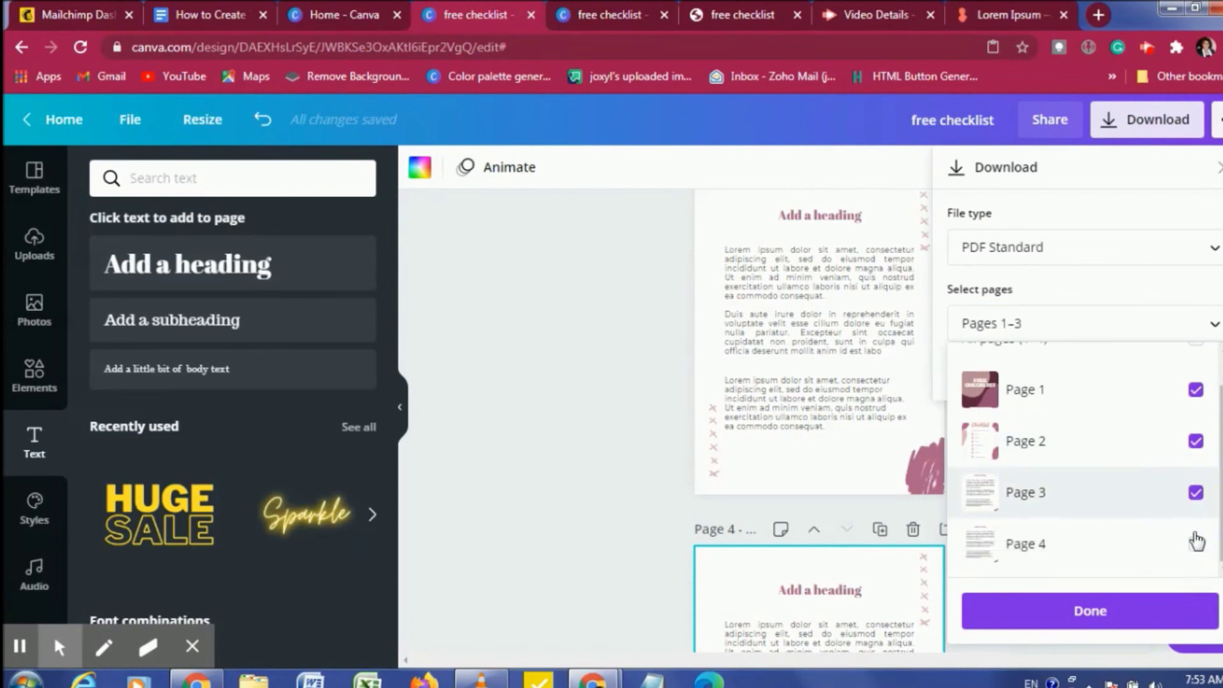
{"action": "scroll", "coordinate": [1200, 385], "scroll_direction": "up", "scroll_amount": 1}
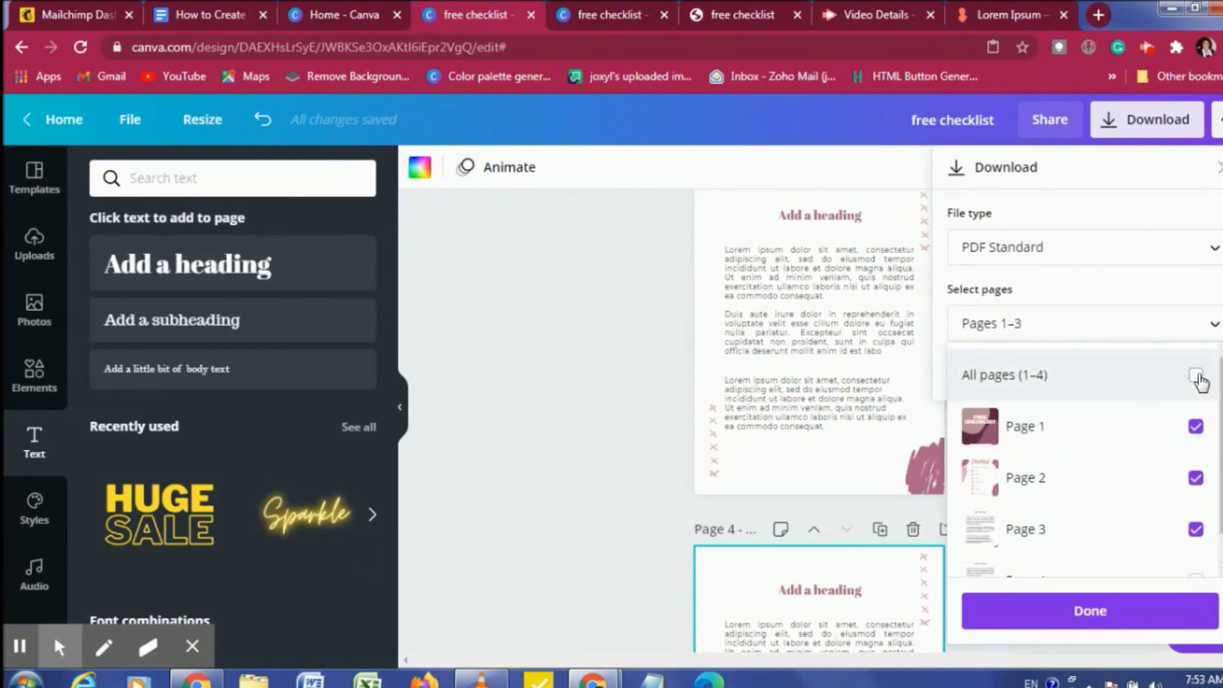
{"action": "left_click", "coordinate": [1198, 377]}
{"action": "left_click", "coordinate": [1179, 303]}
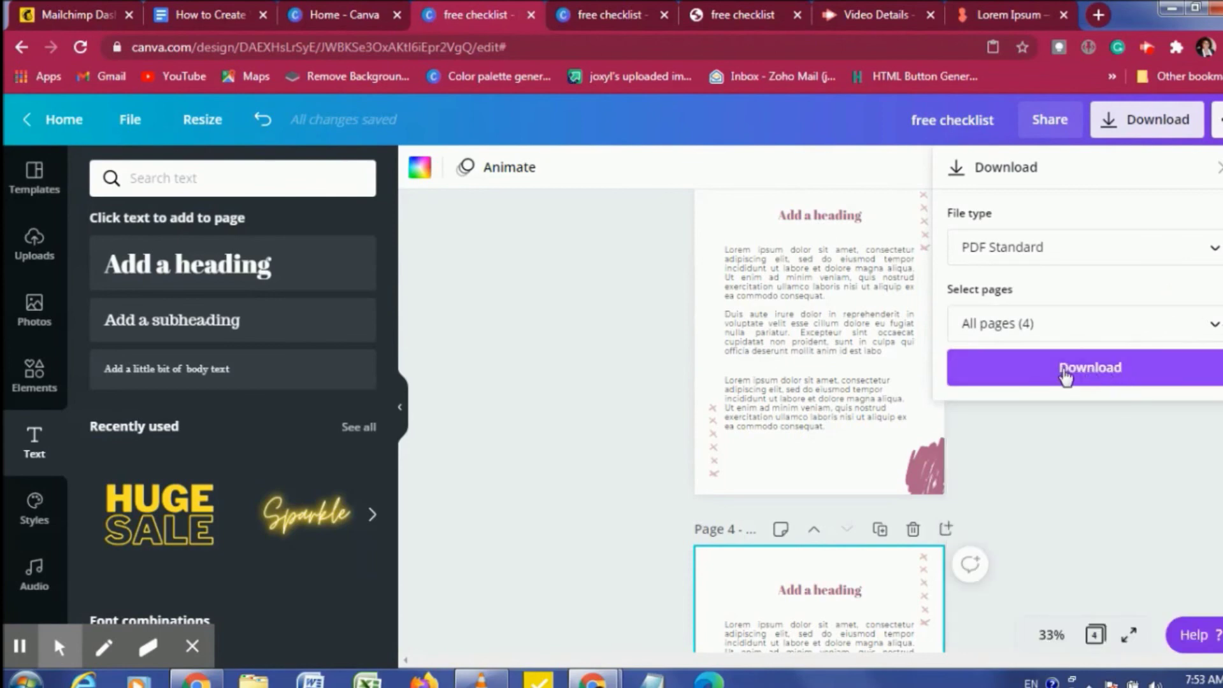
{"action": "left_click", "coordinate": [1065, 377]}
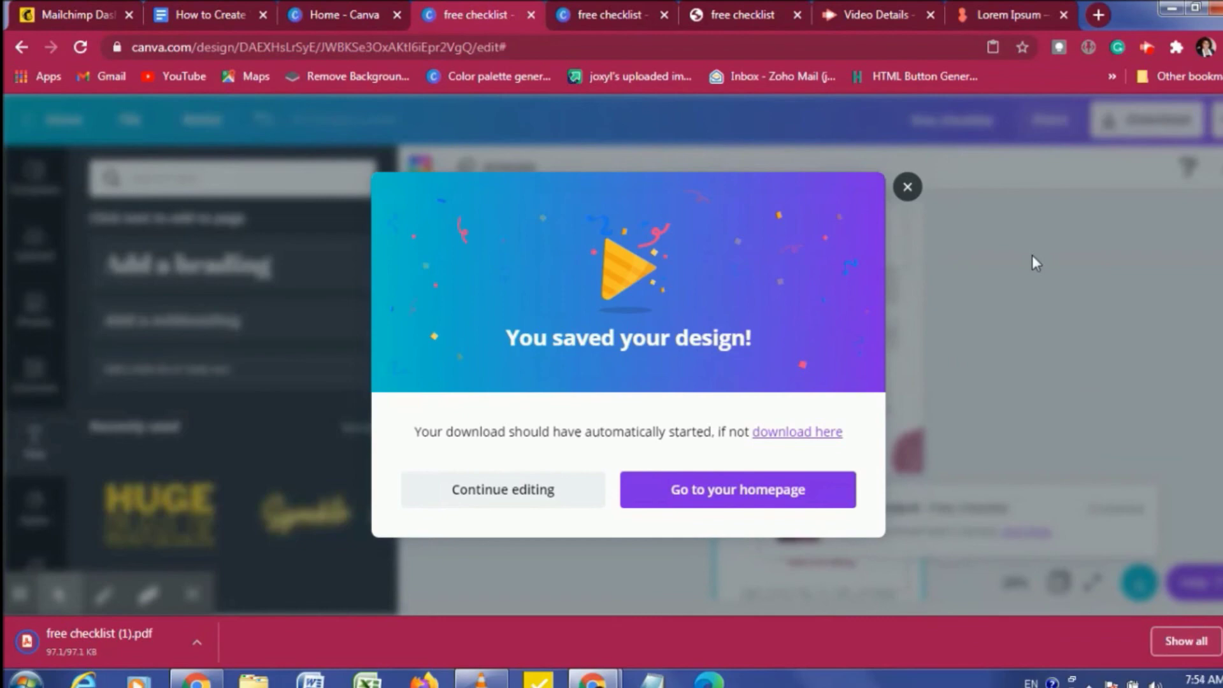
Open 'free checklist (1).pdf' from the download bar and scroll through its four pages.
{"action": "left_click", "coordinate": [124, 634]}
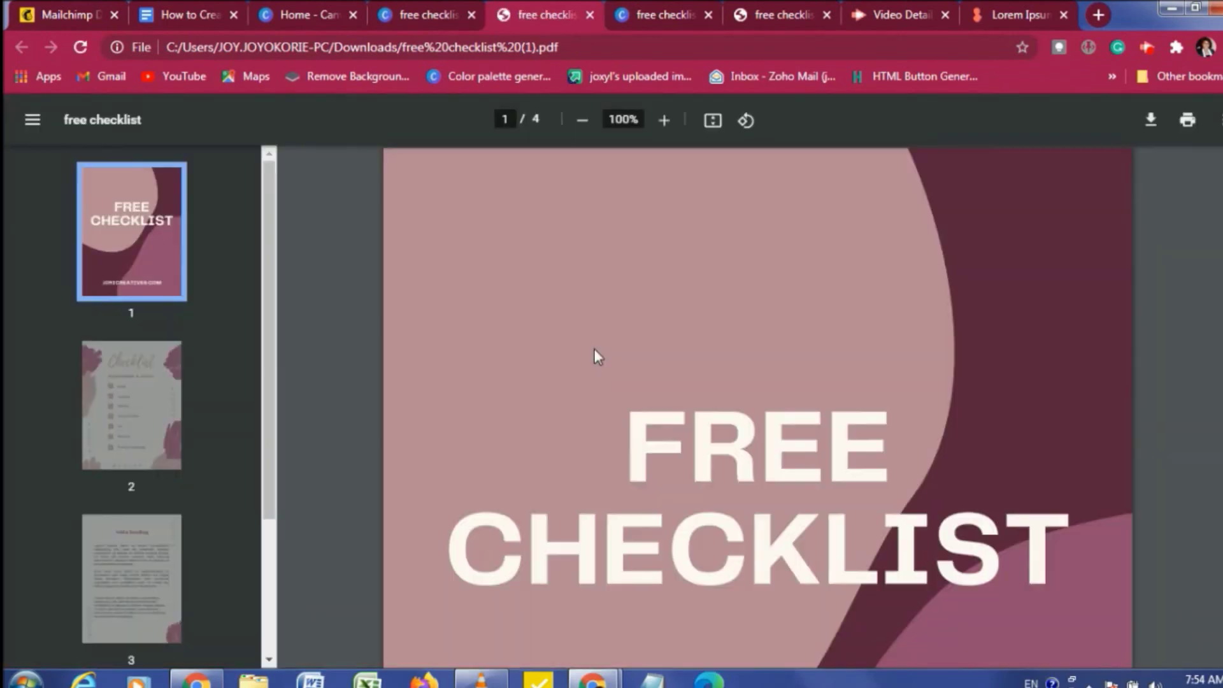
{"action": "scroll", "coordinate": [696, 306], "scroll_direction": "down", "scroll_amount": 10}
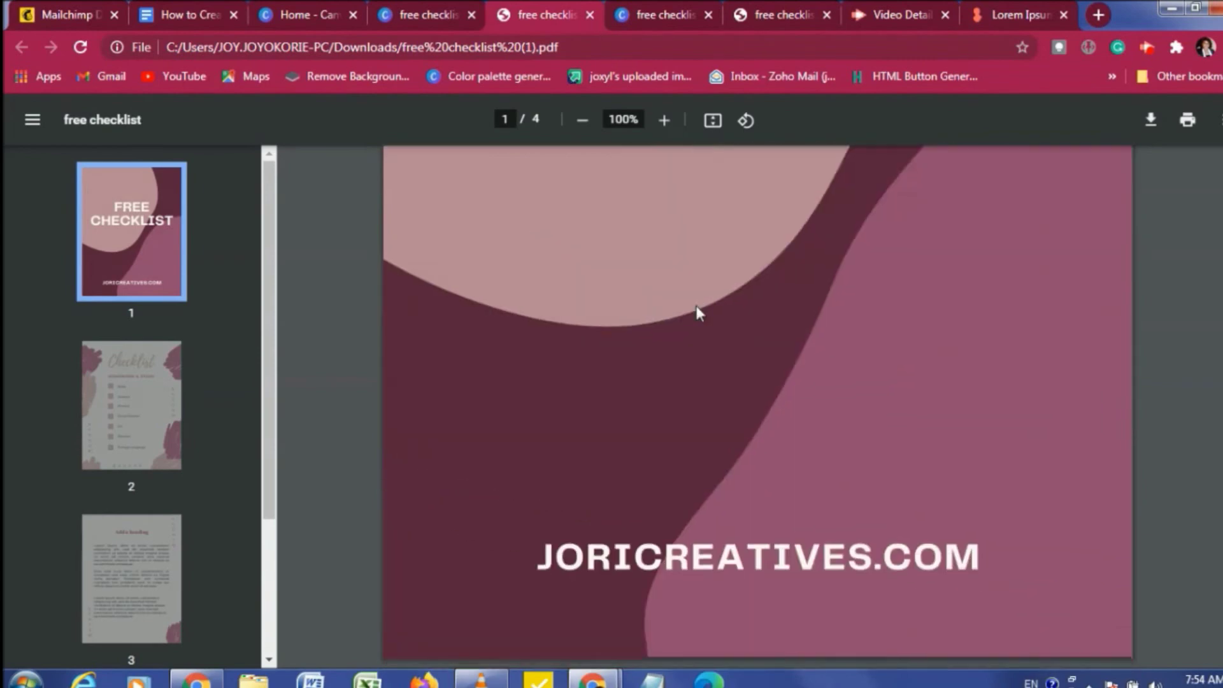
{"action": "scroll", "coordinate": [697, 307], "scroll_direction": "down", "scroll_amount": 15}
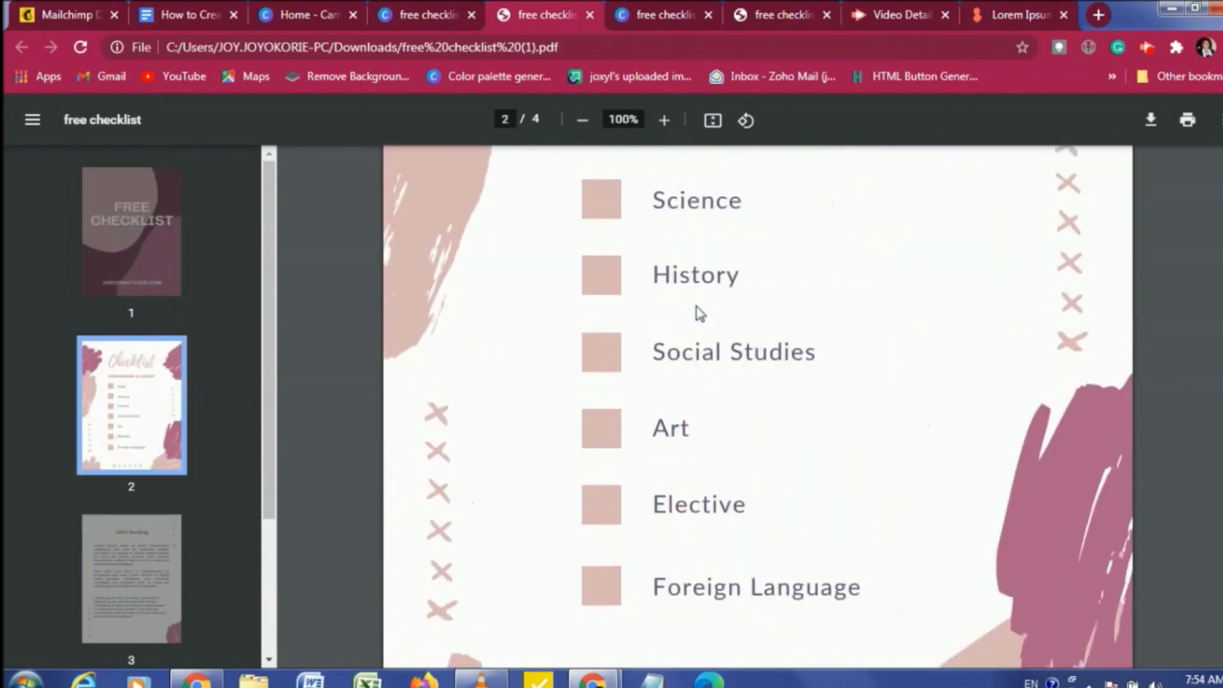
{"action": "scroll", "coordinate": [697, 307], "scroll_direction": "down", "scroll_amount": 15}
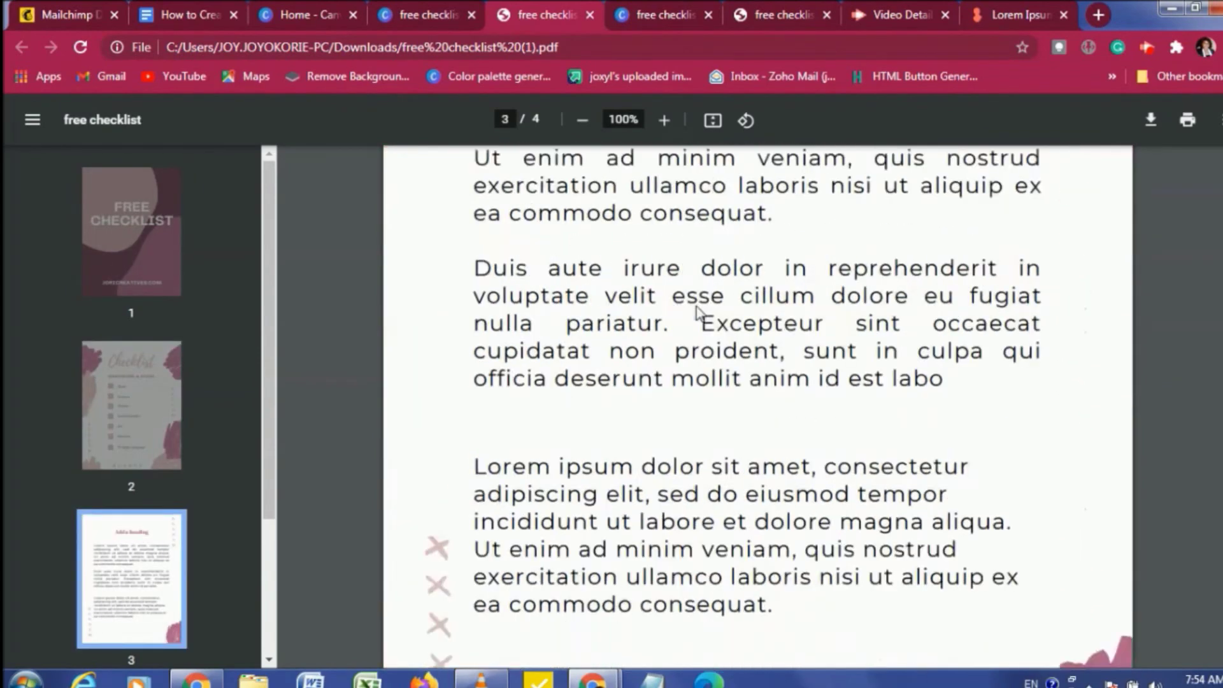
{"action": "scroll", "coordinate": [697, 308], "scroll_direction": "down", "scroll_amount": 10}
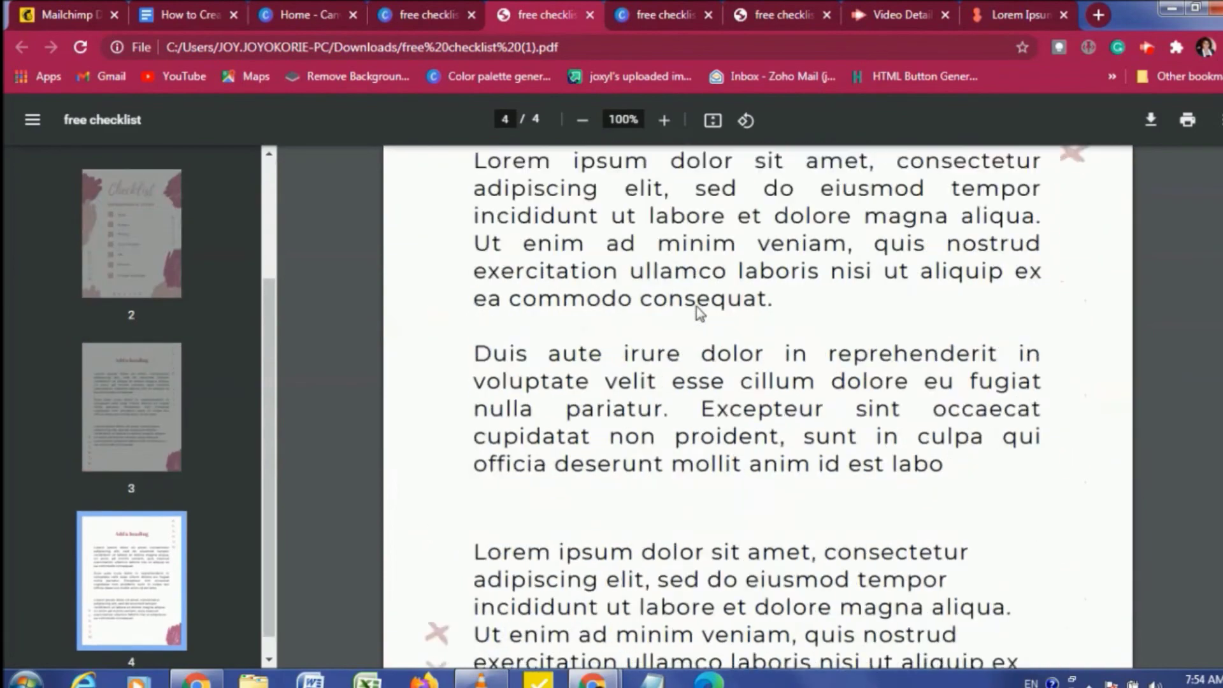
{"action": "scroll", "coordinate": [697, 310], "scroll_direction": "up", "scroll_amount": 20}
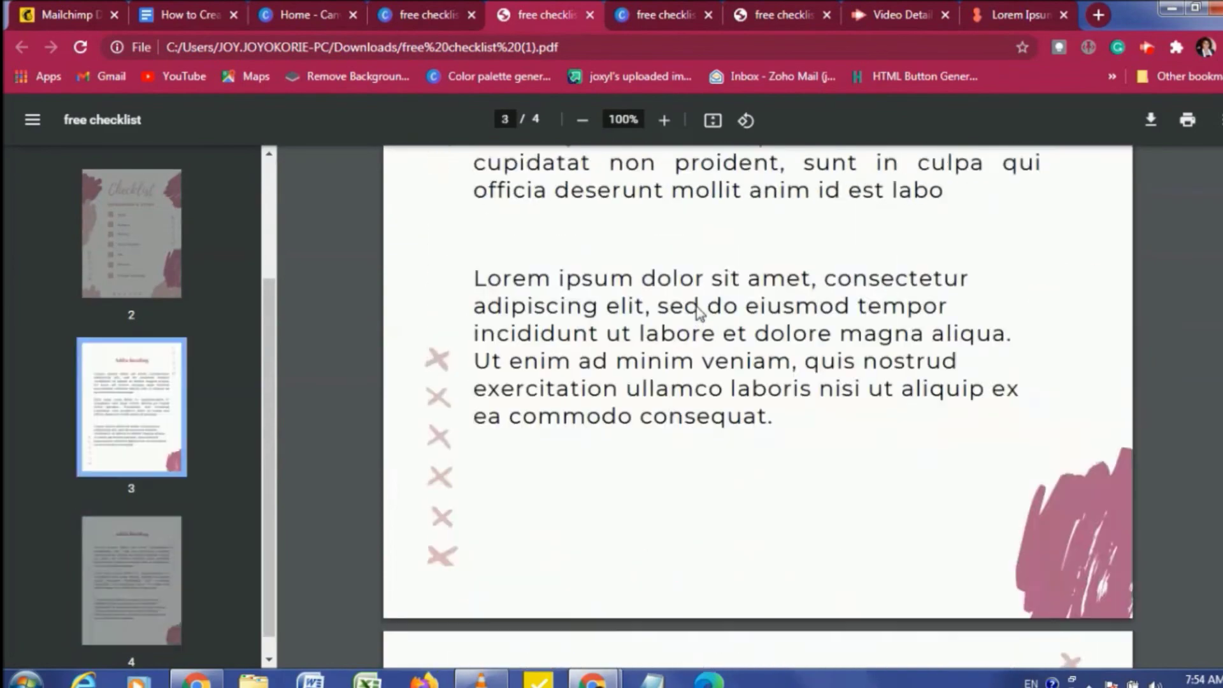
{"action": "scroll", "coordinate": [697, 307], "scroll_direction": "up", "scroll_amount": 15}
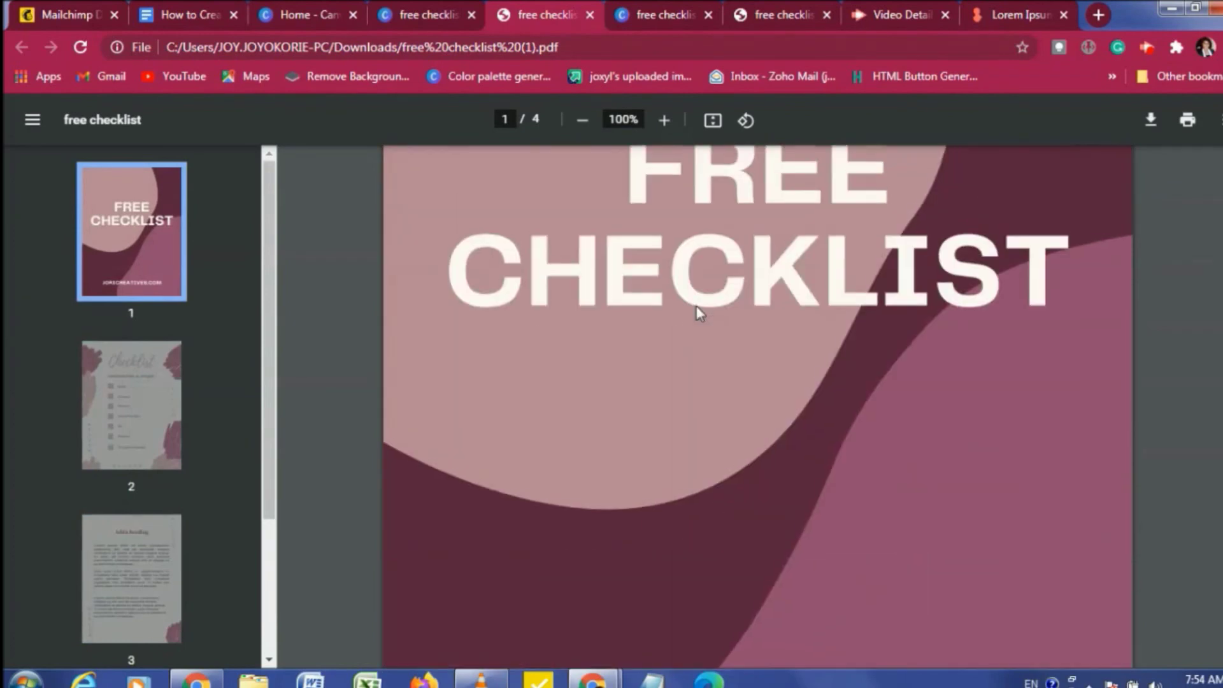